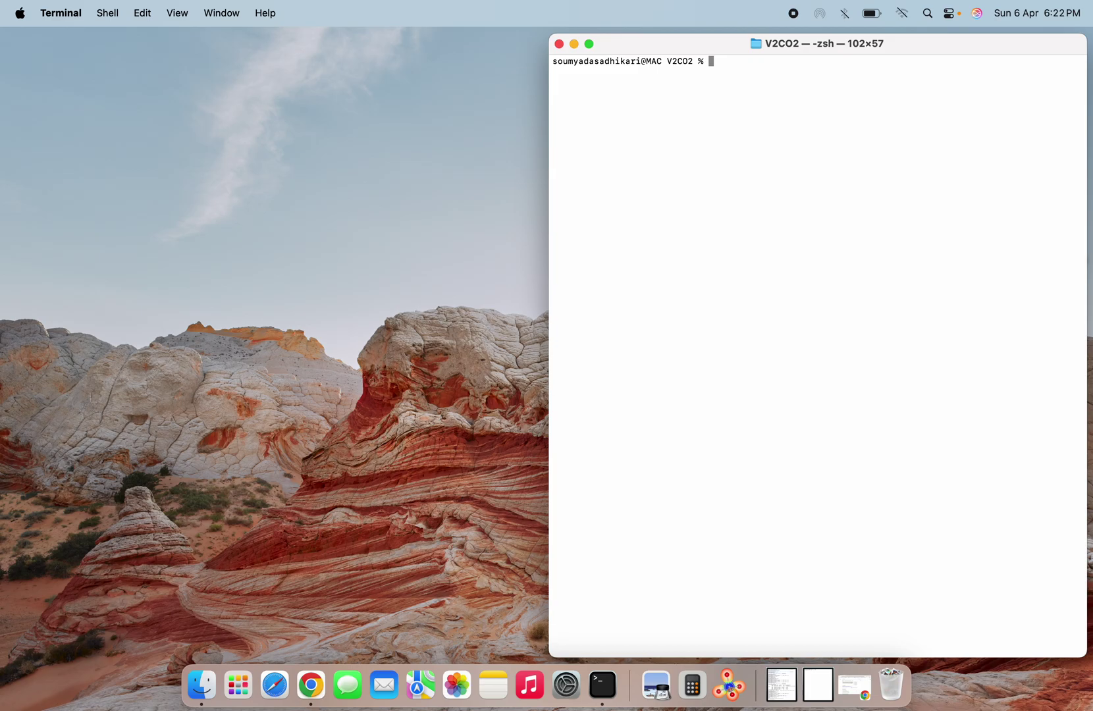
Try to open the structure file relax_POSCAR_V-V-C-O-O in VESTA by running open with the -s vesta option
type("open -s vesta re")
key("Tab")
key("Return")
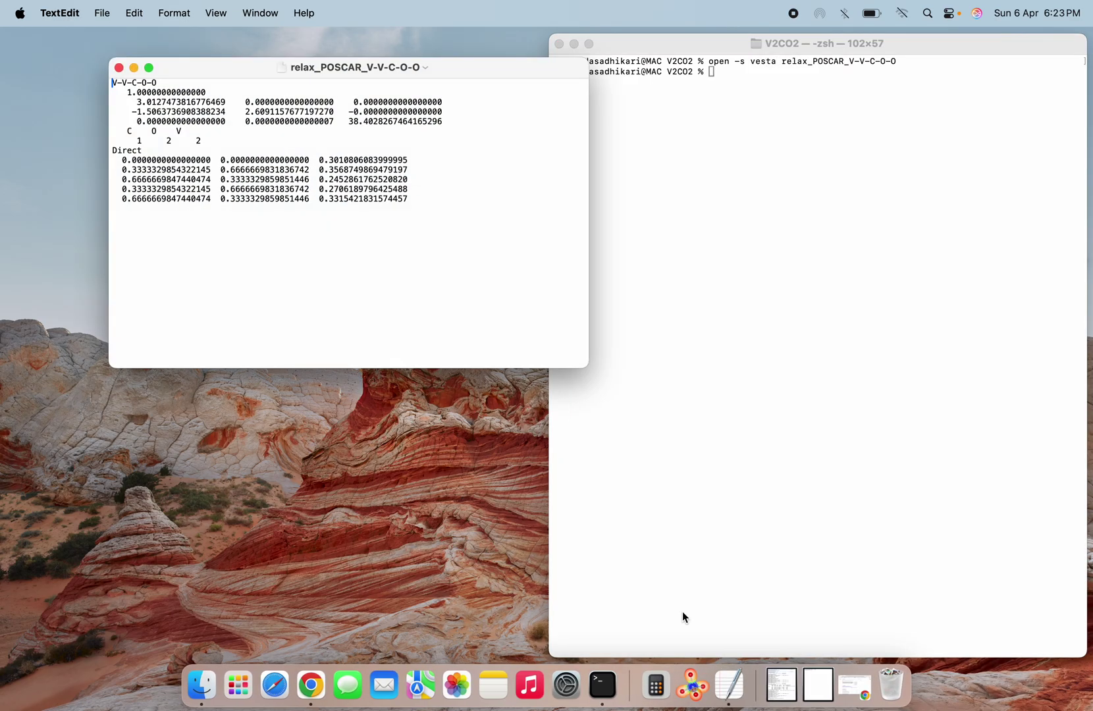
Correct the previous open command's option to -a in Terminal and run it to open relax_POSCAR_V-V-C-O-O in VESTA
left_click(760, 210)
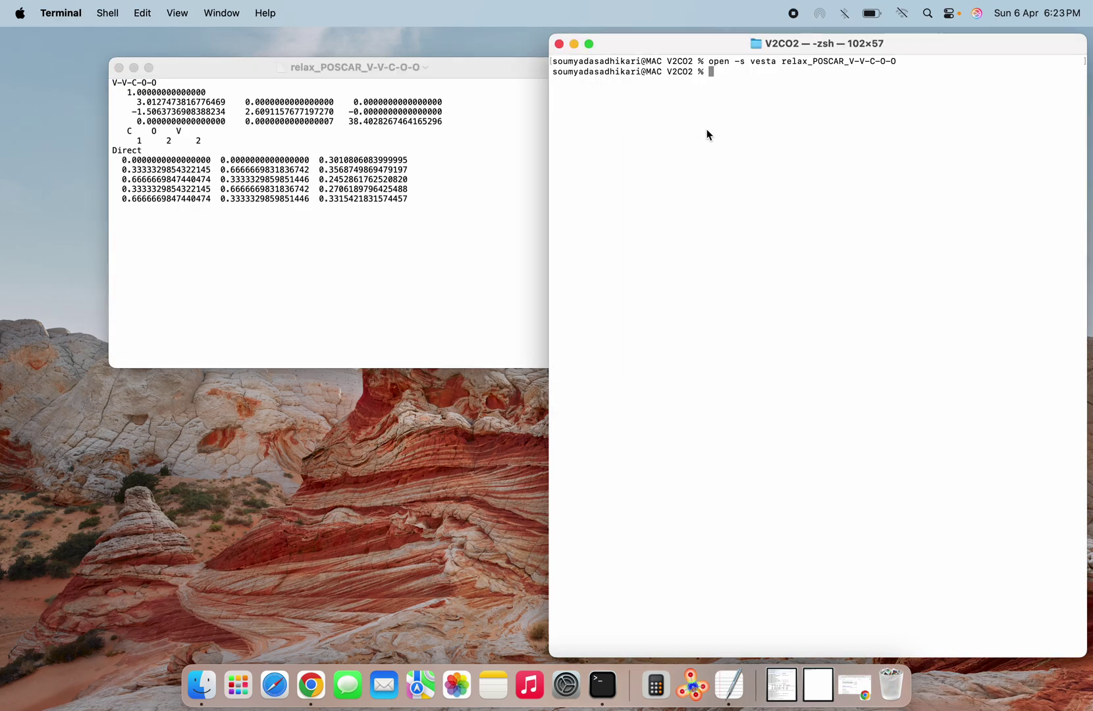
key("Up")
key("Left")
key("Left")
key("Left")
key("Left")
key("Left")
key("Left")
key("Left")
key("Left")
key("Left")
key("Left")
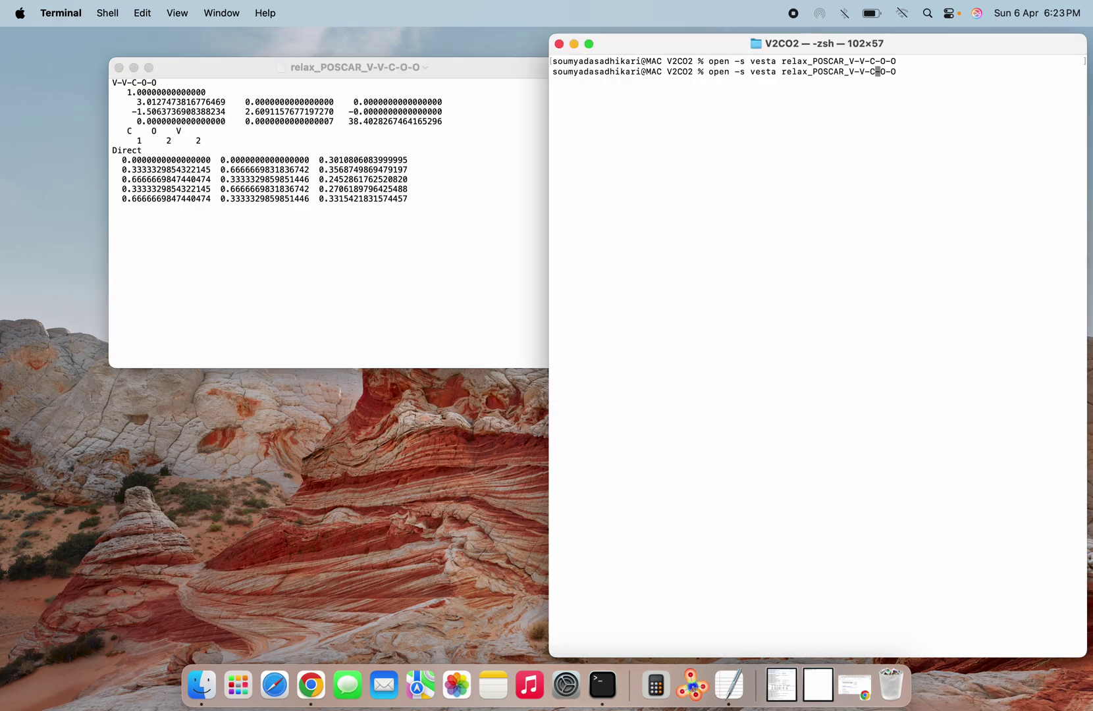
key("Left")
key("Left")
key("Left")
key("Left")
key("Left")
key("Left")
key("Left")
key("Left")
key("Left")
key("Left")
key("Left")
key("Left")
key("Left")
key("Left")
key("Left")
key("Left")
key("Left")
key("Left")
key("Left")
key("BackSpace")
type("a")
key("Return")
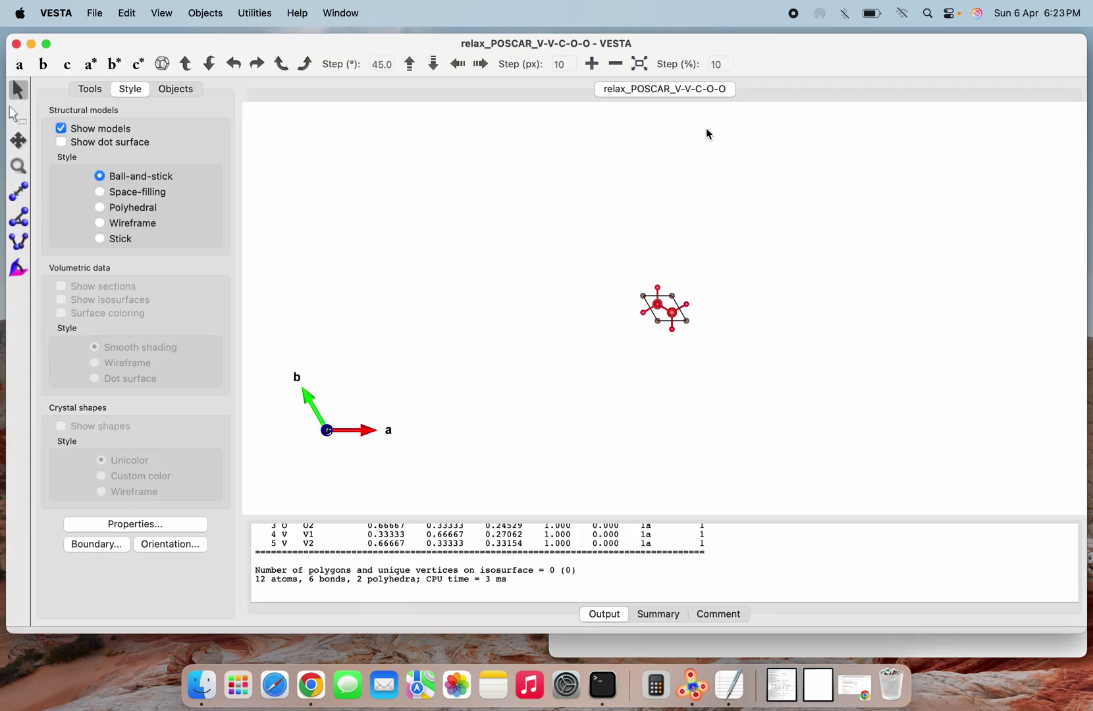
Inspect the unit cell from above and then view it along the a axis
scroll(687, 220, "up", 10)
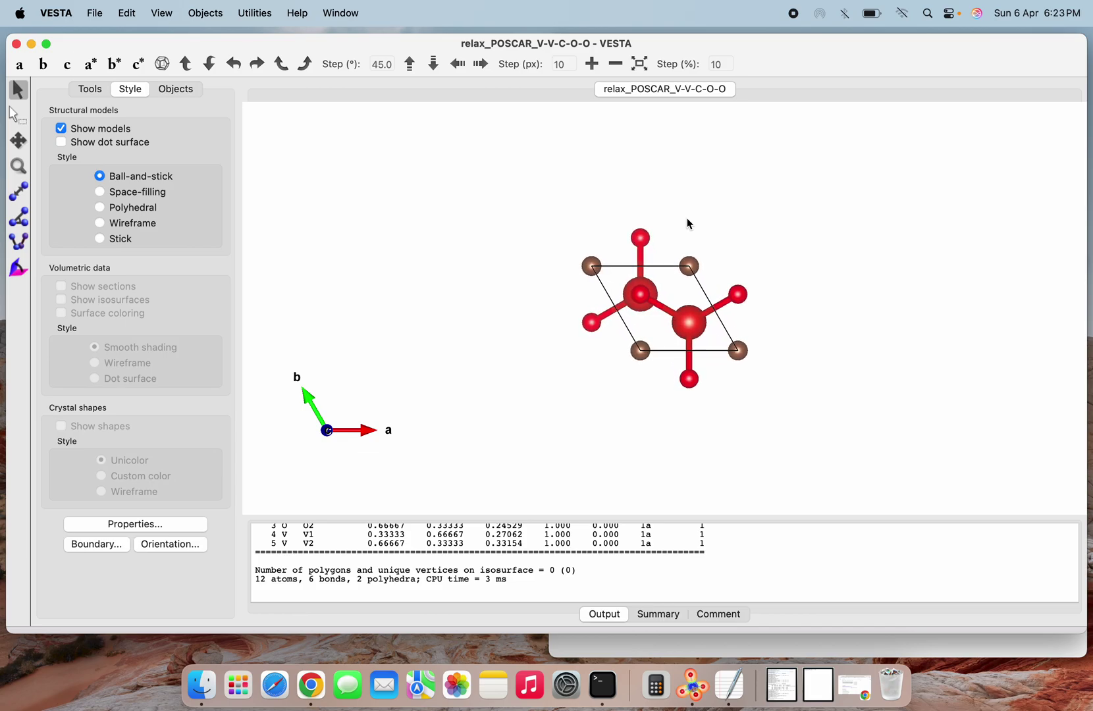
scroll(688, 222, "up", 3)
scroll(688, 221, "down", 5)
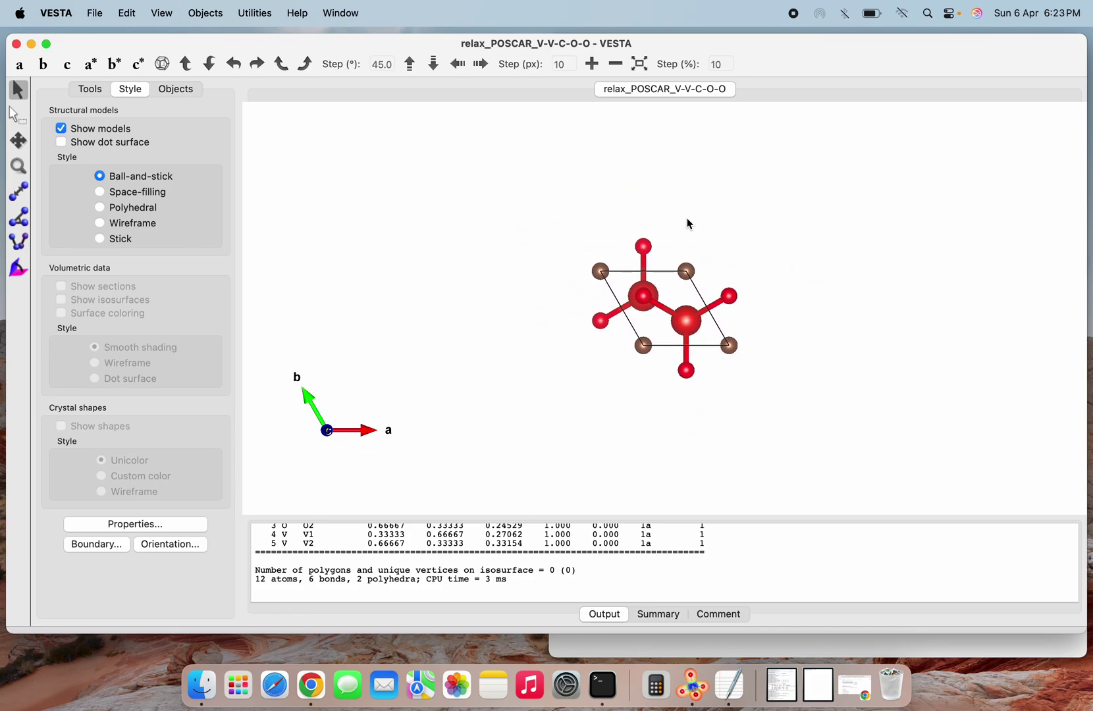
scroll(686, 218, "down", 2)
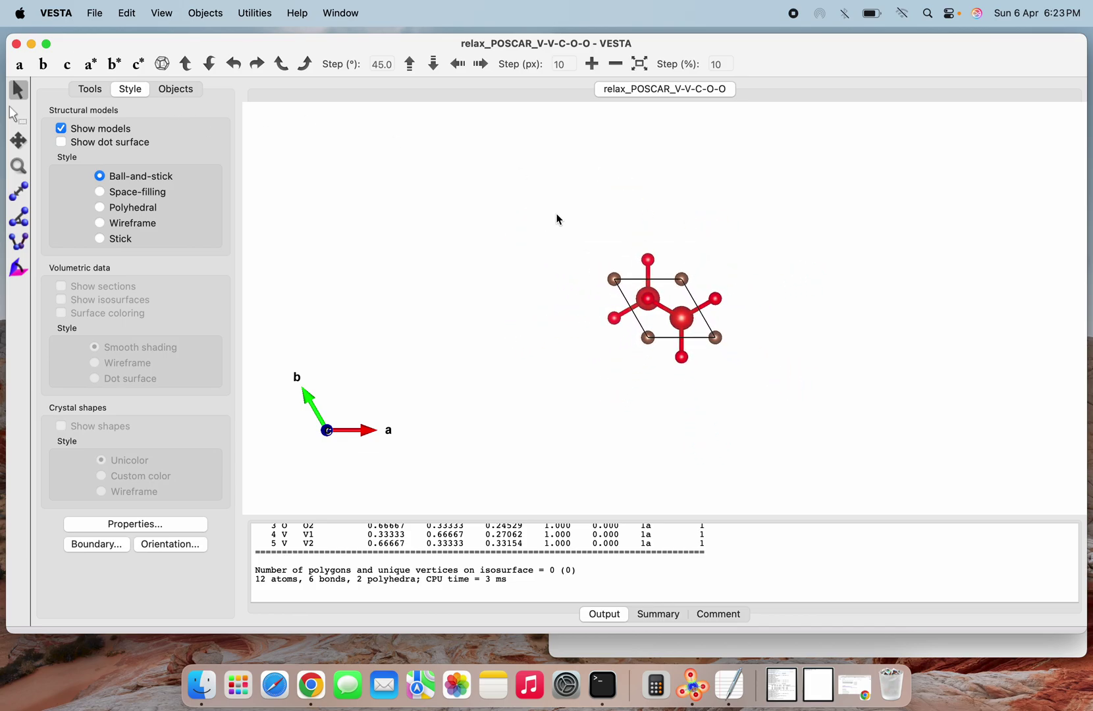
scroll(558, 219, "down", 1)
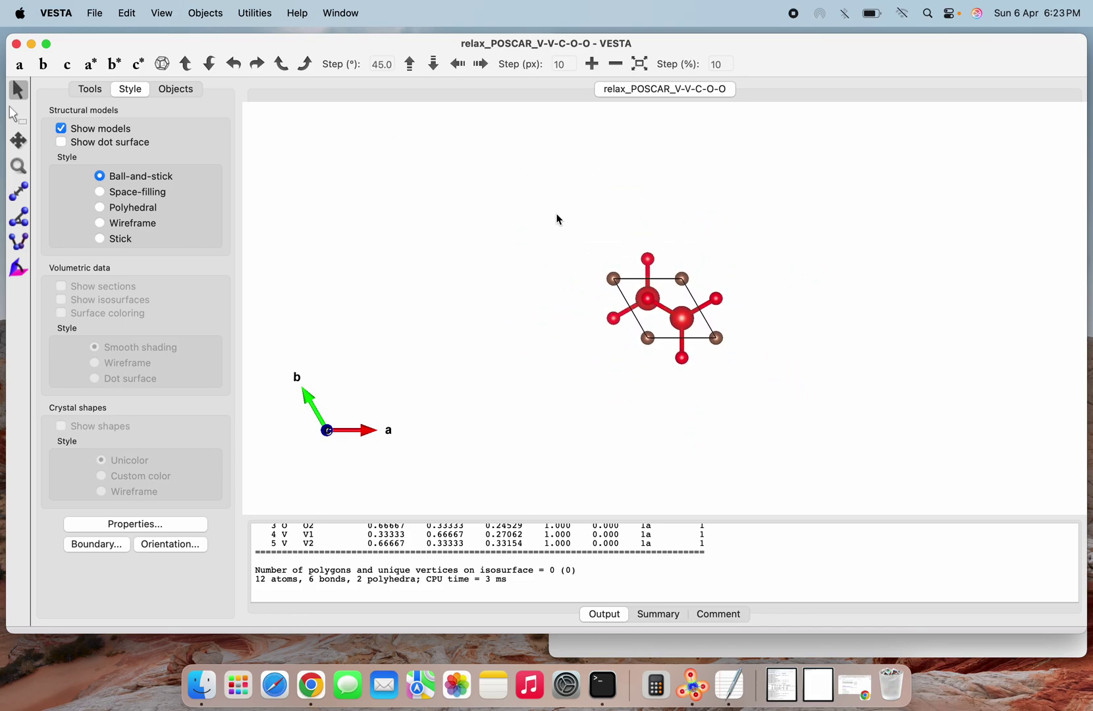
left_click(20, 66)
scroll(744, 435, "down", 2)
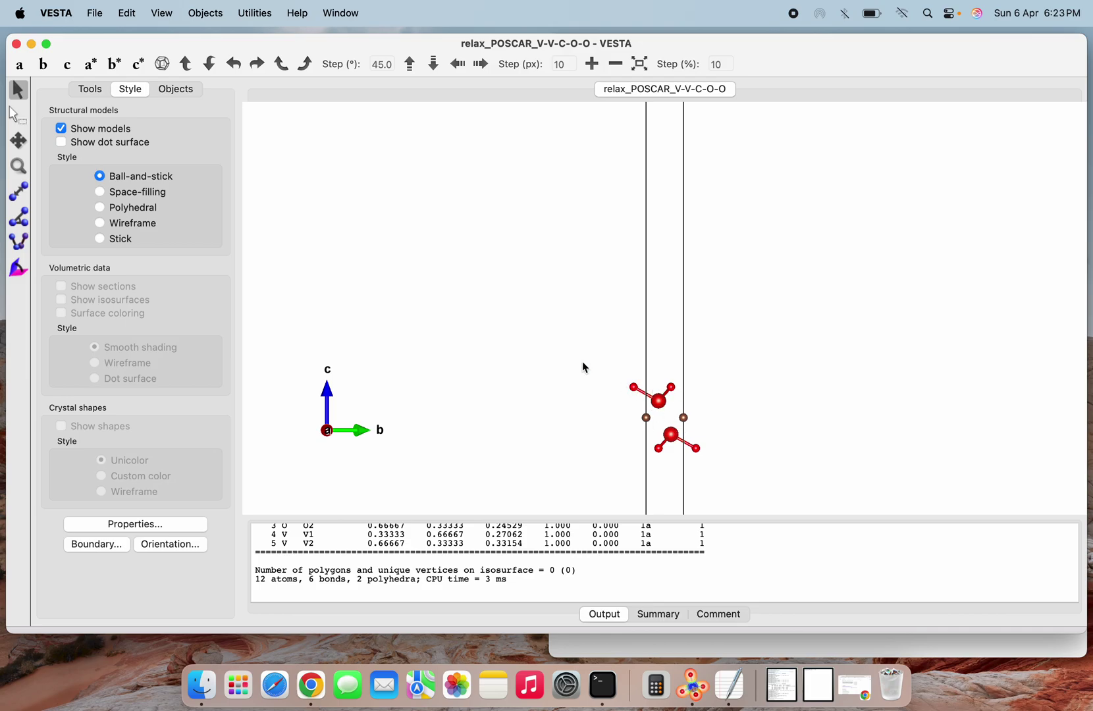
Set the first two diagonal entries of the unit cell transformation's rotation matrix to 3 and submit the matrix
left_click(94, 20)
mouse_move(113, 20)
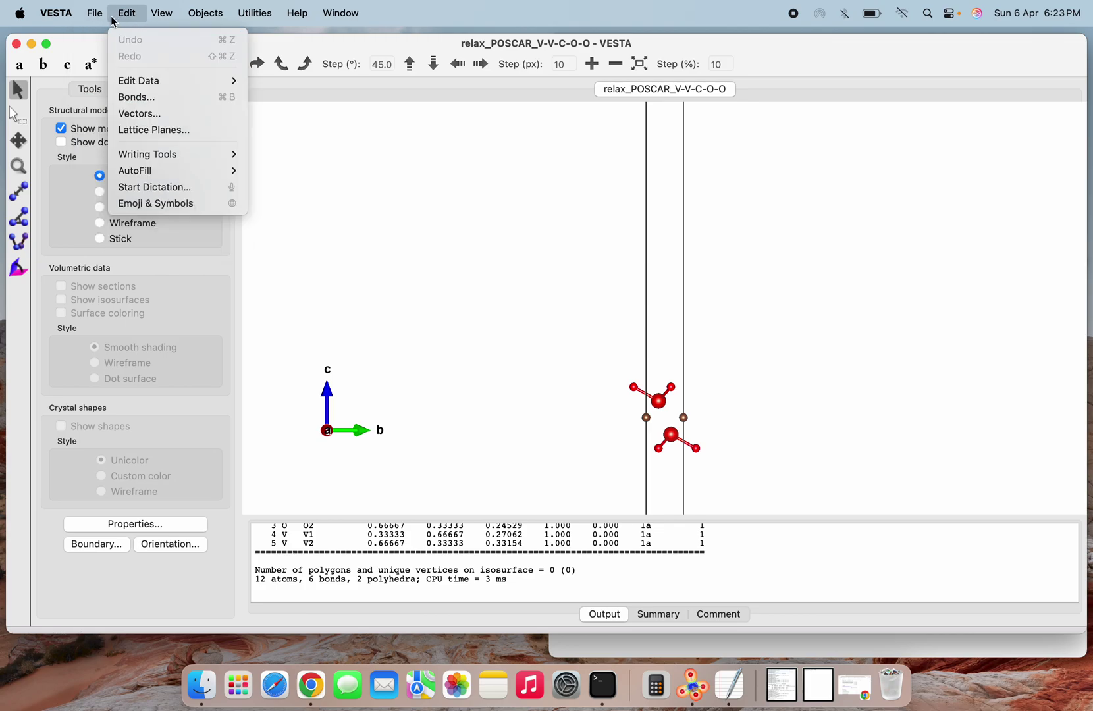
mouse_move(167, 80)
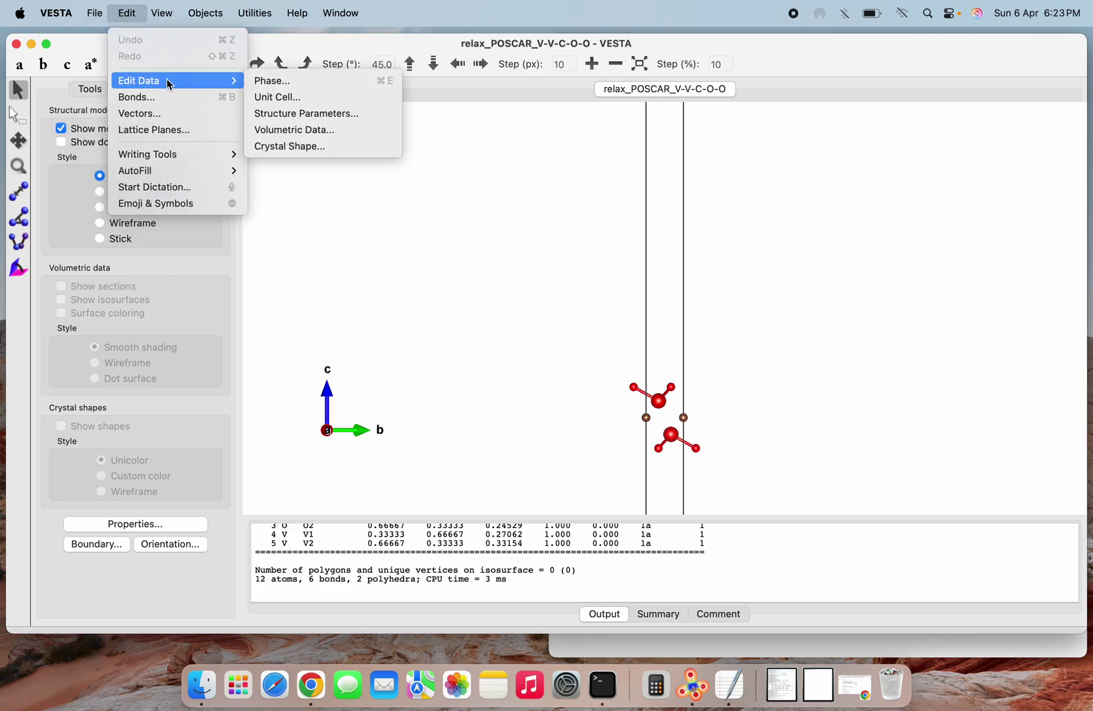
left_click(260, 81)
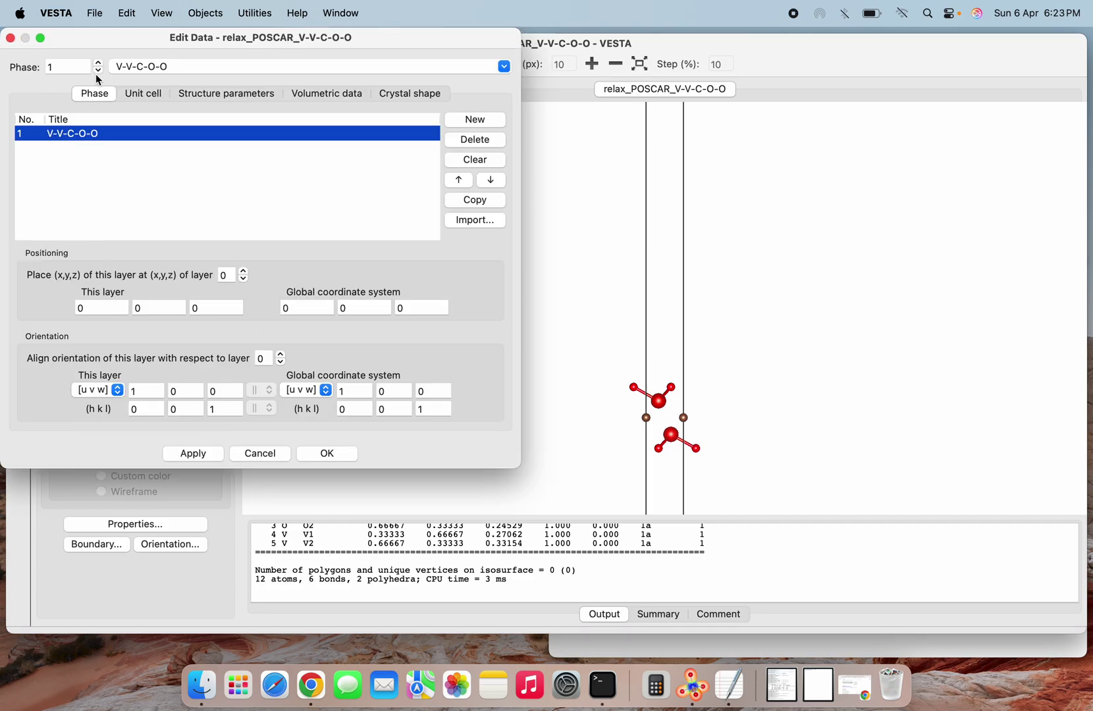
left_click(135, 96)
left_click(117, 302)
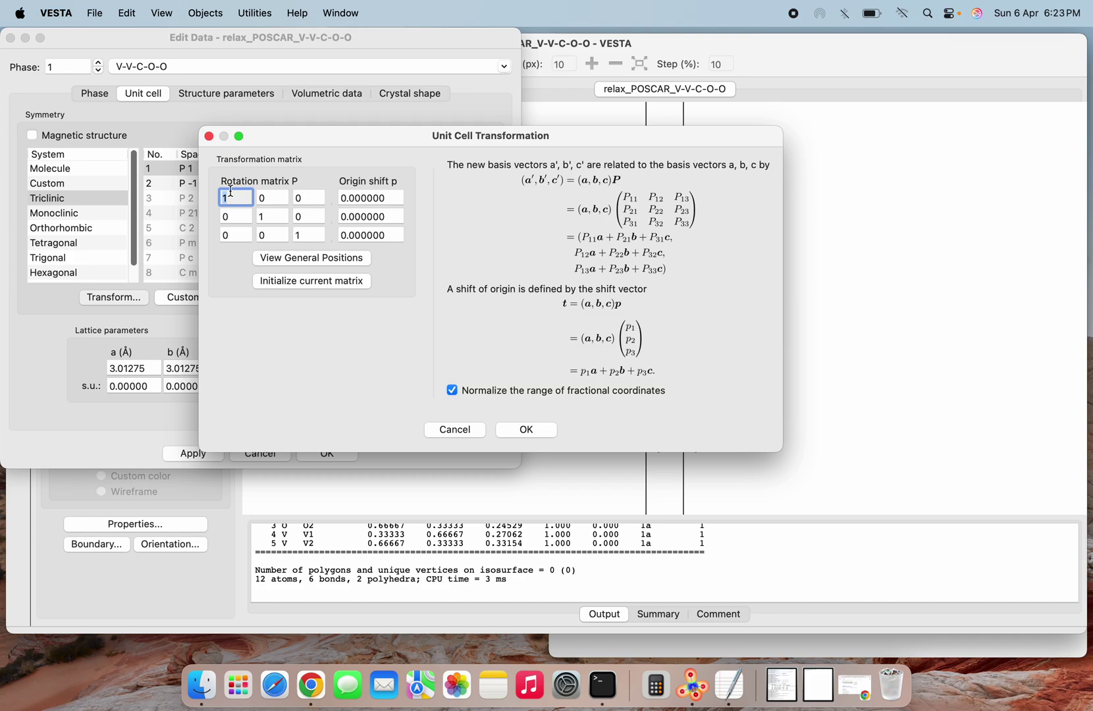
type("3")
double_click(263, 216)
type("3")
left_click(528, 431)
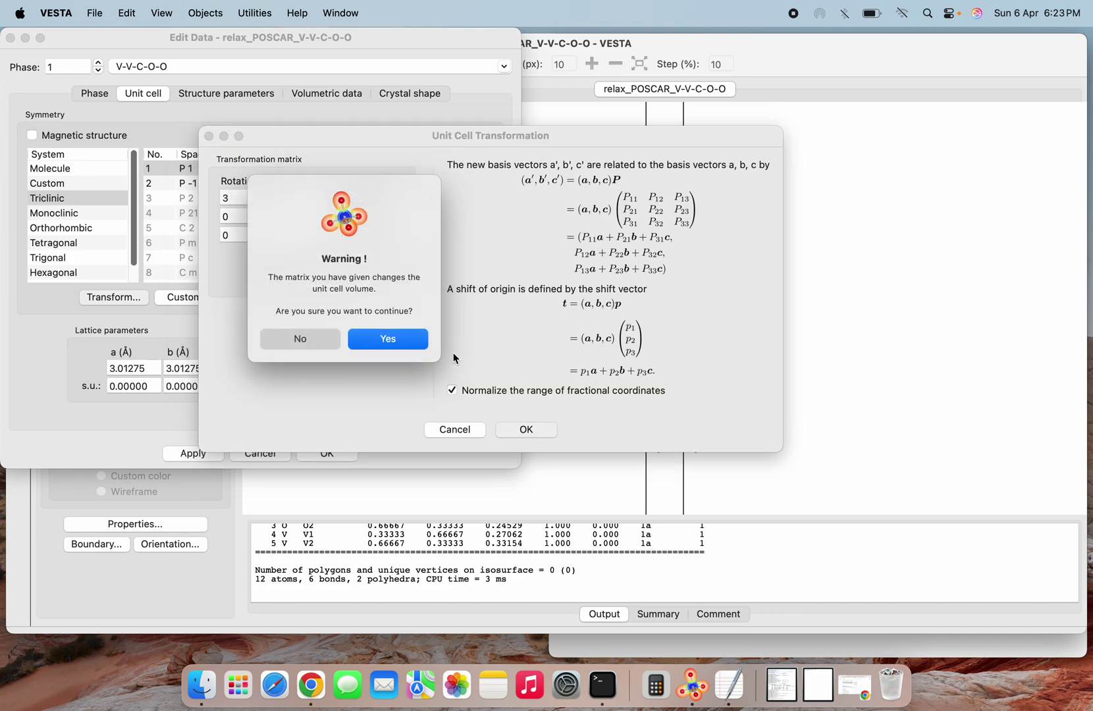
Accept the cell volume change, convert by searching atoms in the new unit-cell and adding them as new sites, and apply the transformation
left_click(385, 340)
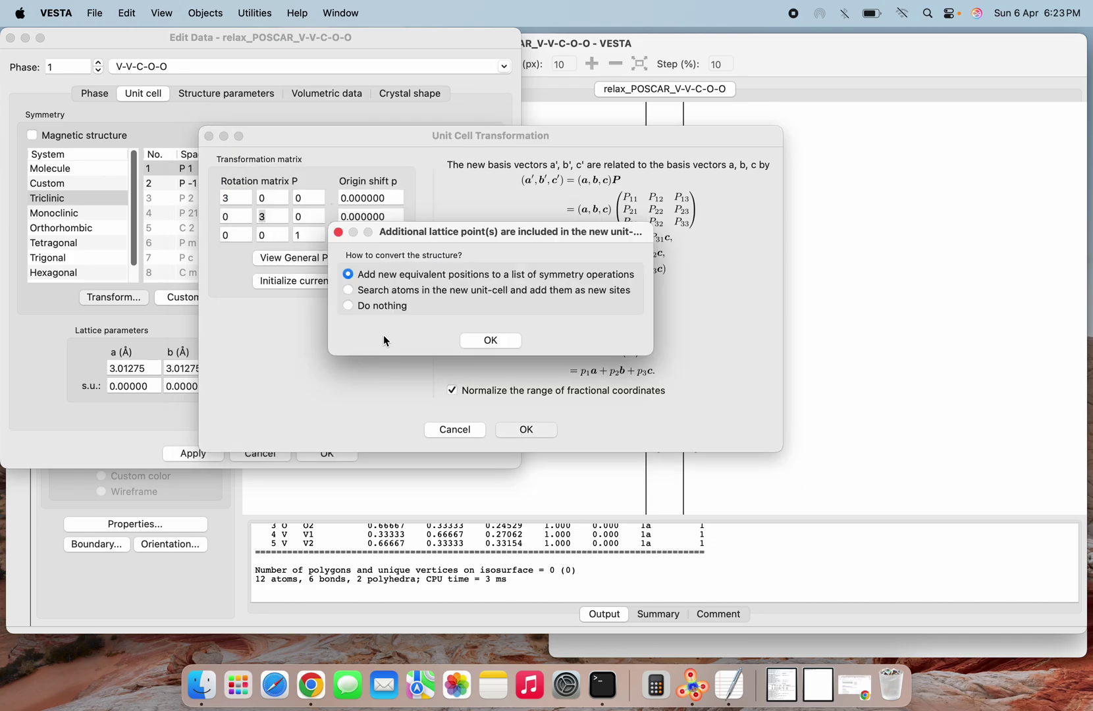
left_click(440, 292)
left_click(488, 340)
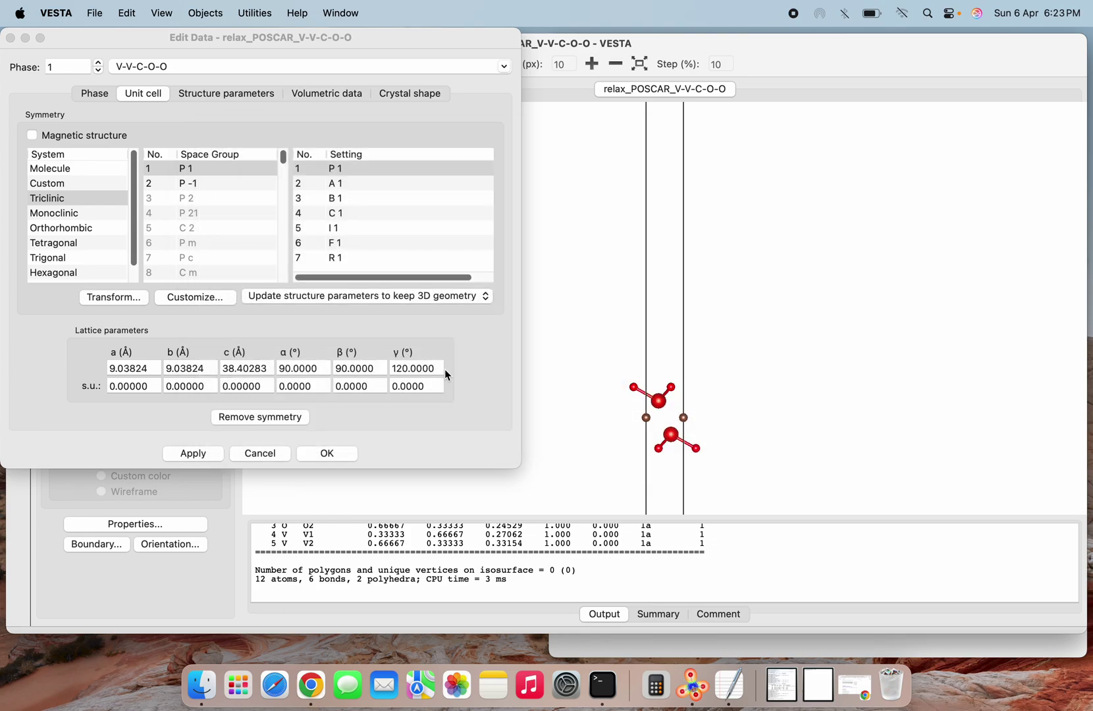
left_click(201, 450)
left_click(326, 453)
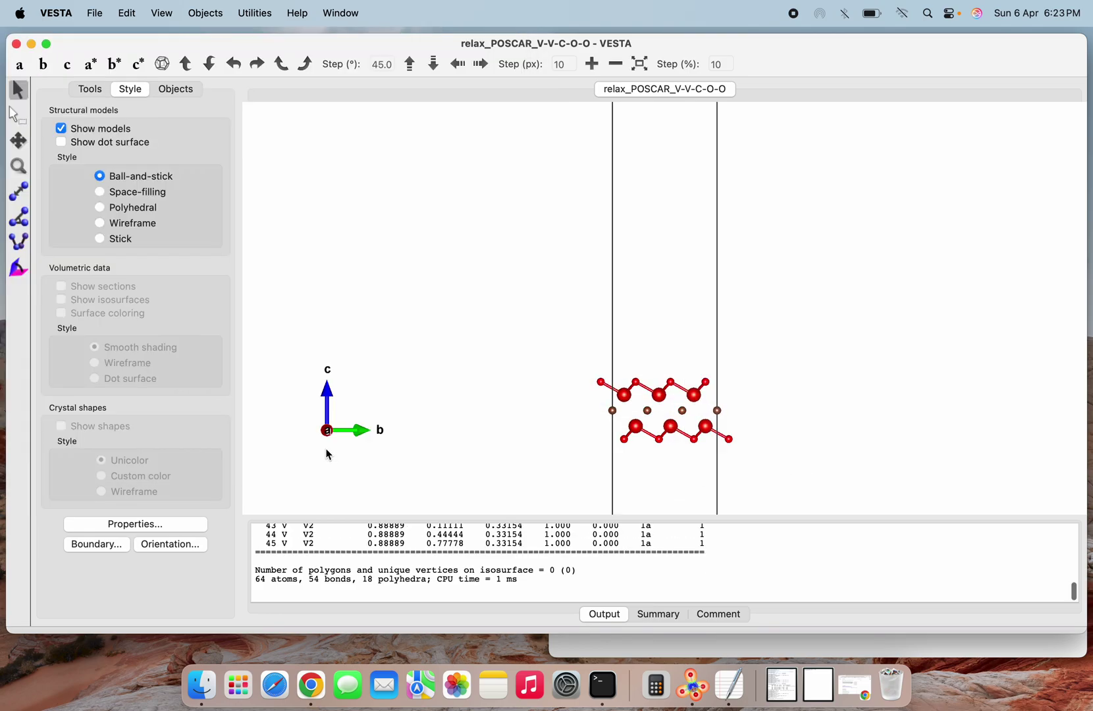
Inspect the expanded supercell along the c and b axes, finishing with the view along c
scroll(553, 411, "up", 3)
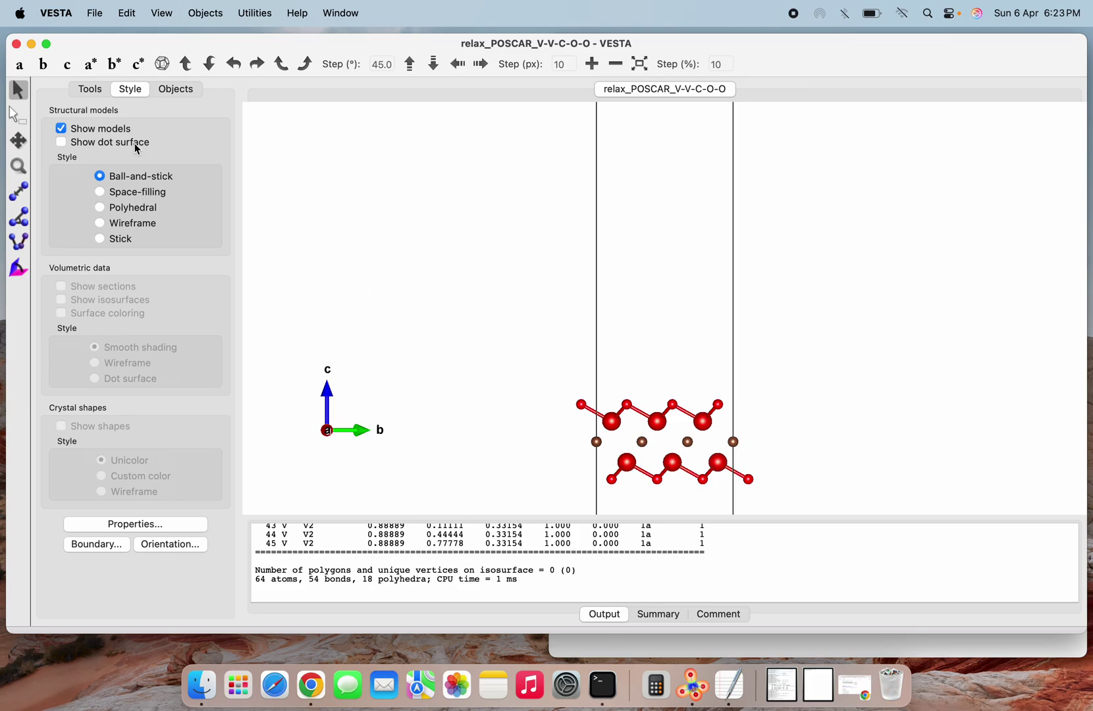
left_click(67, 64)
scroll(603, 300, "up", 10)
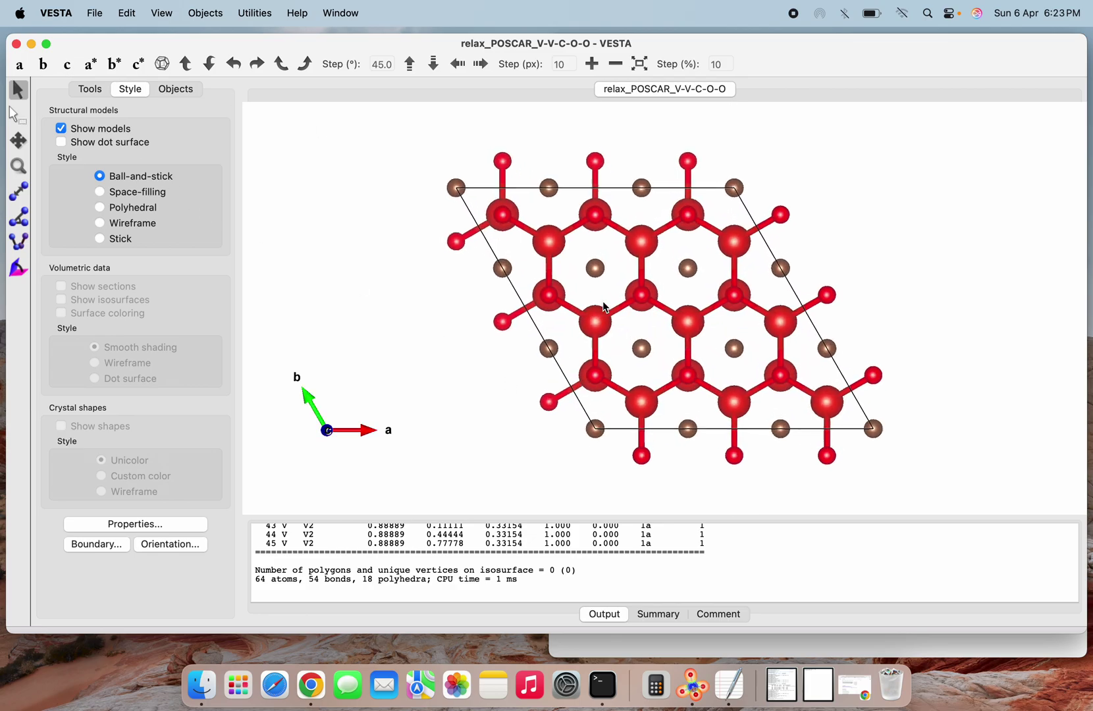
scroll(604, 300, "down", 5)
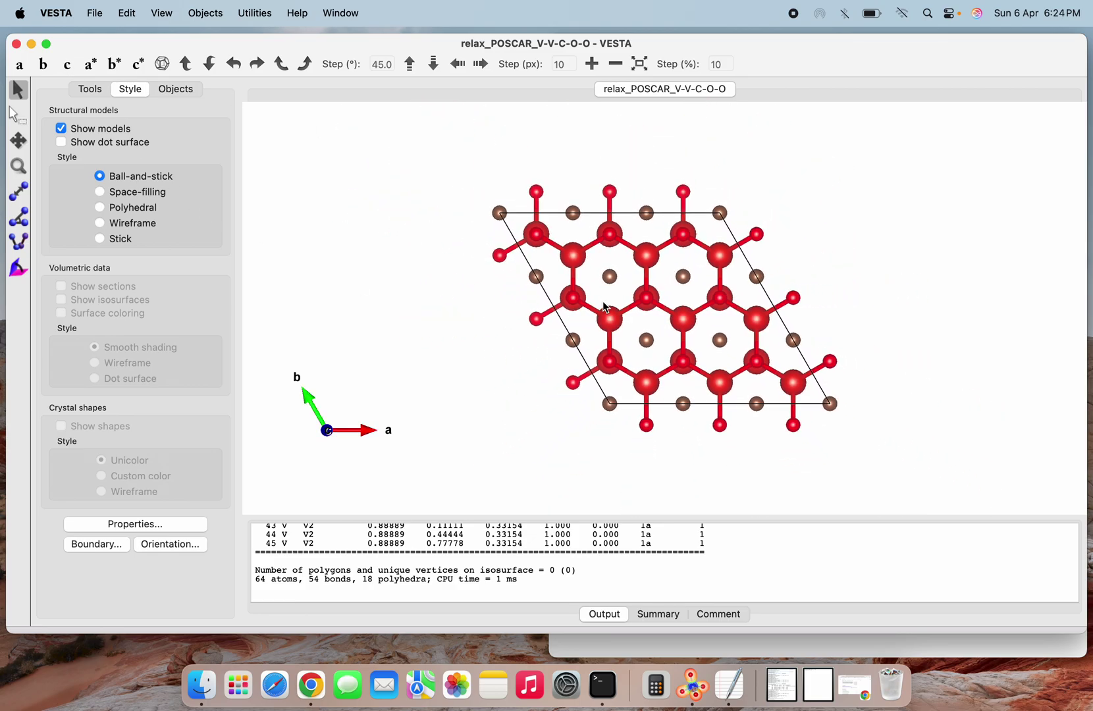
left_click(43, 64)
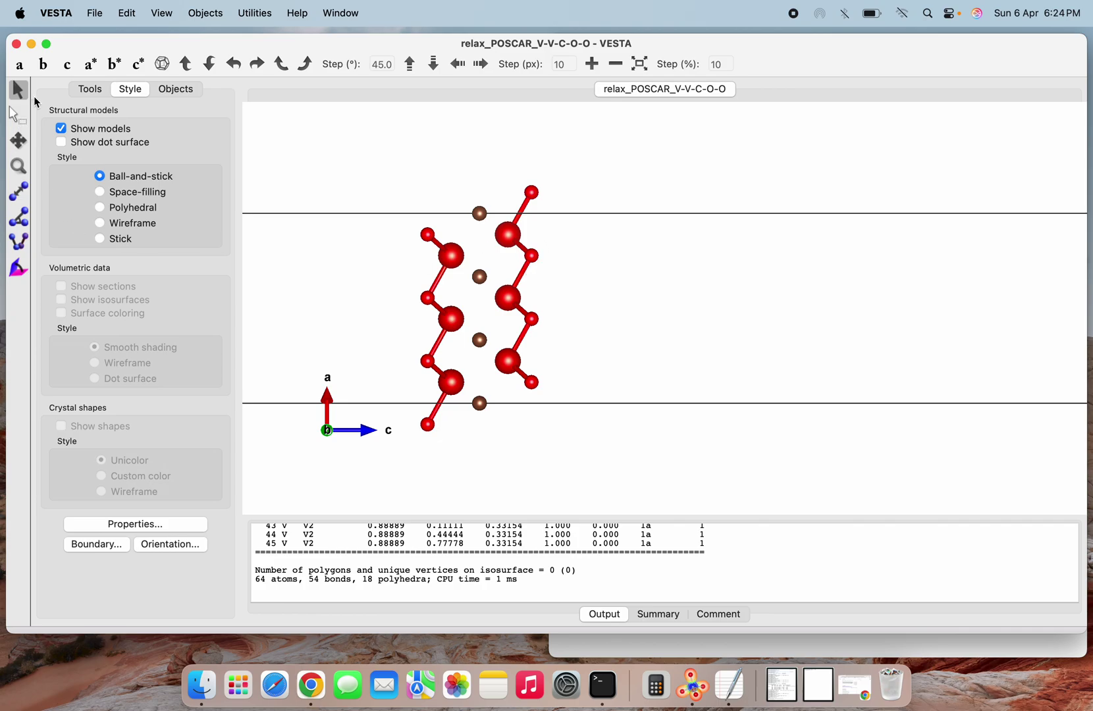
left_click(66, 68)
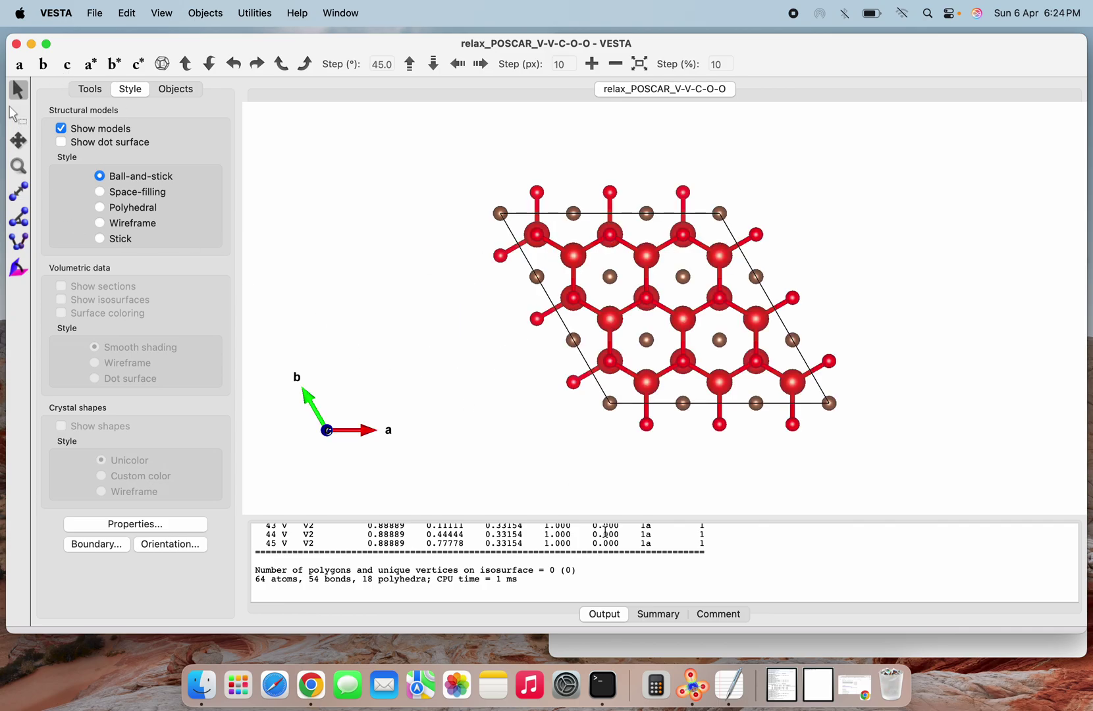
Switch to Terminal and open relax_POSCAR_V-V-C-O-O in vi to examine the original cell data
left_click(582, 642)
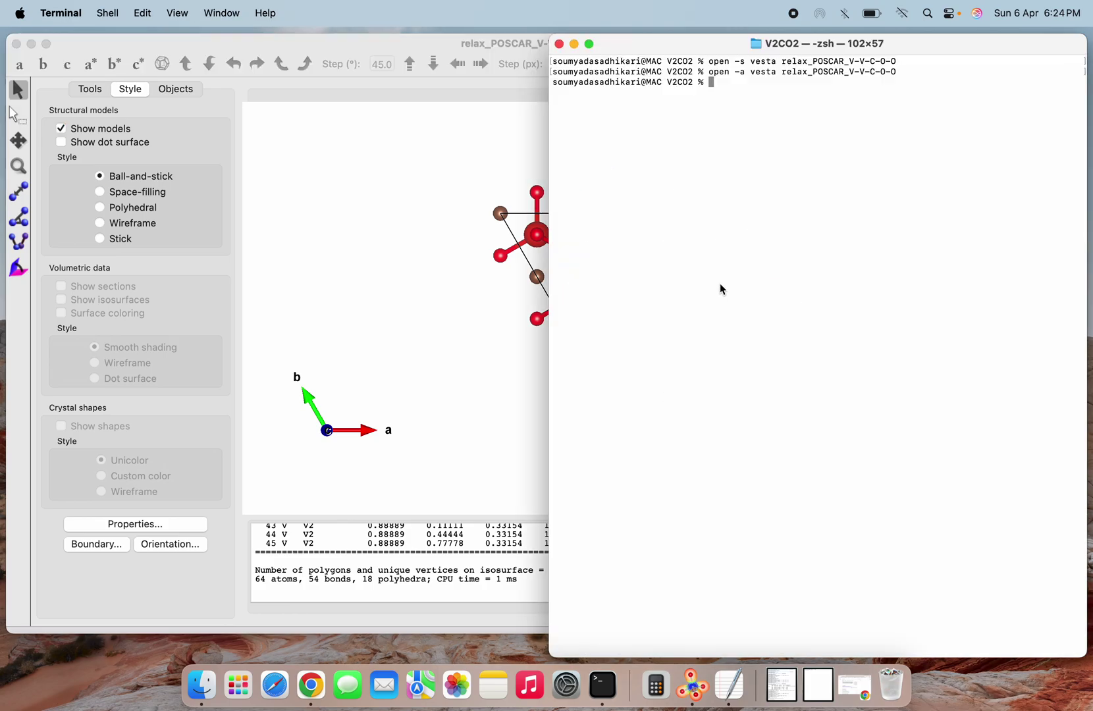
type("vi re")
key("Tab")
key("Return")
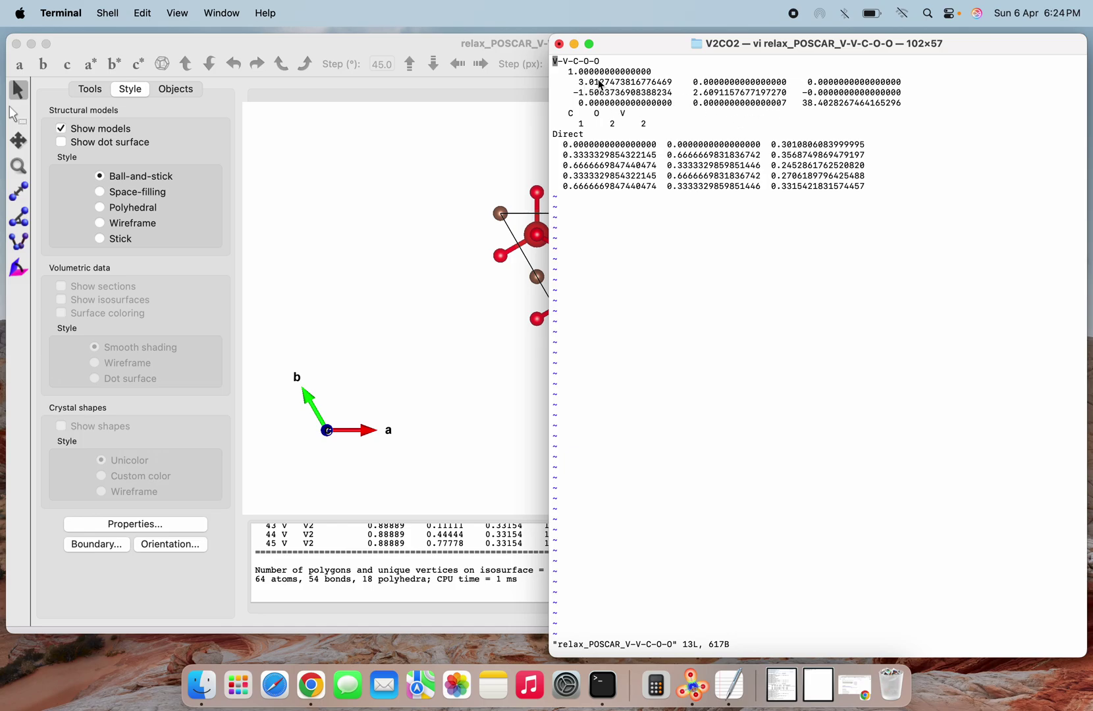
Show the supercell's lattice summary in VESTA and compare it with the original file in Terminal
left_click(405, 357)
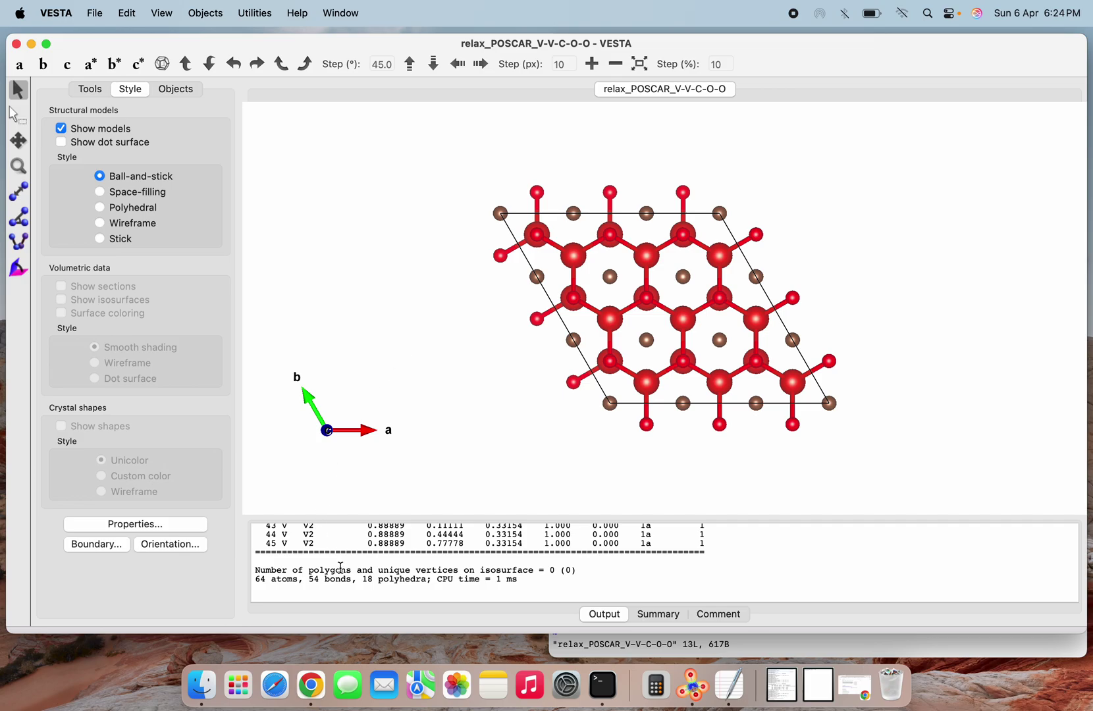
left_click(650, 616)
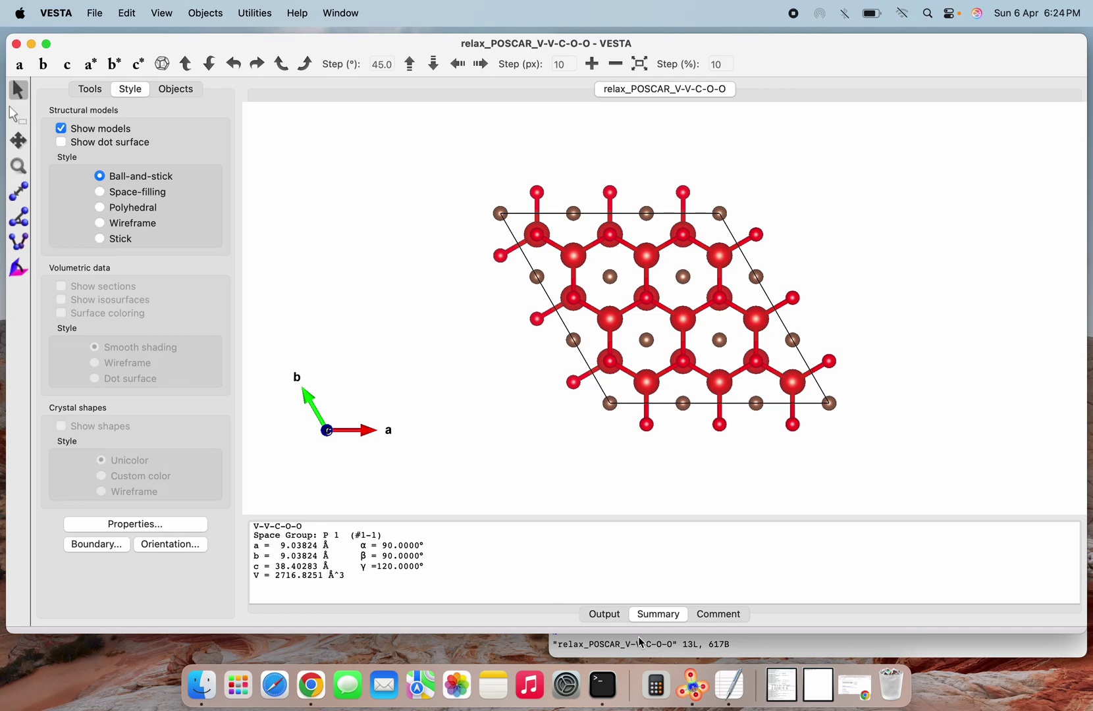
left_click(673, 645)
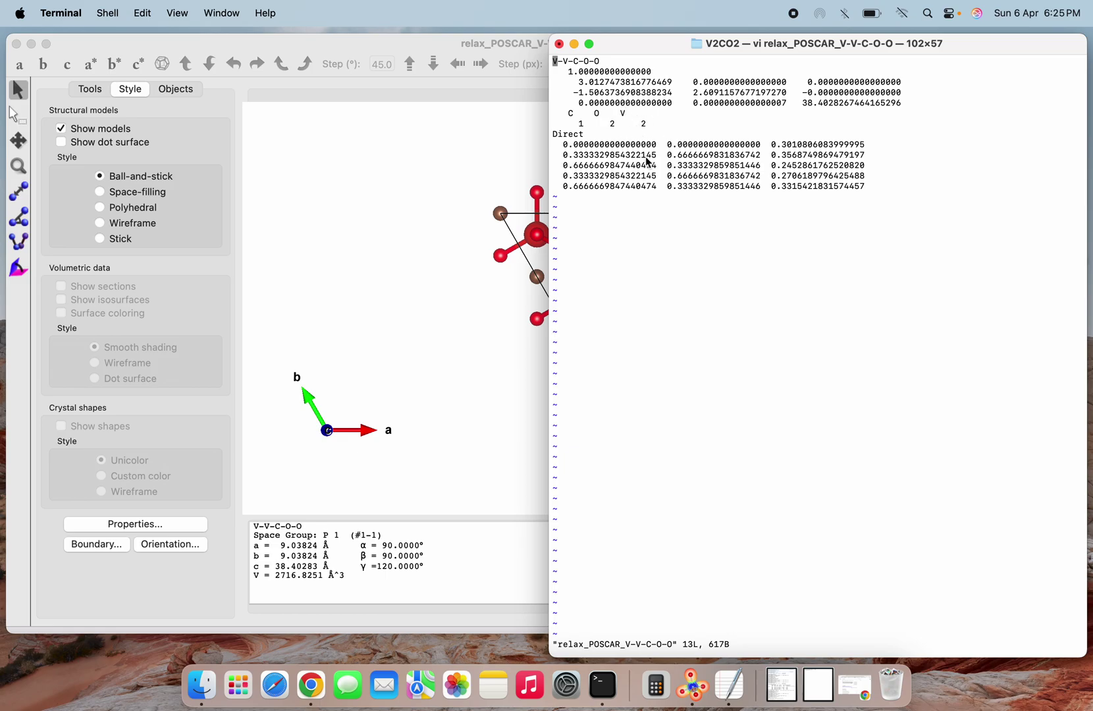
Return to VESTA and undo the supercell transformation to restore the original unit cell
left_click(354, 318)
left_click(97, 16)
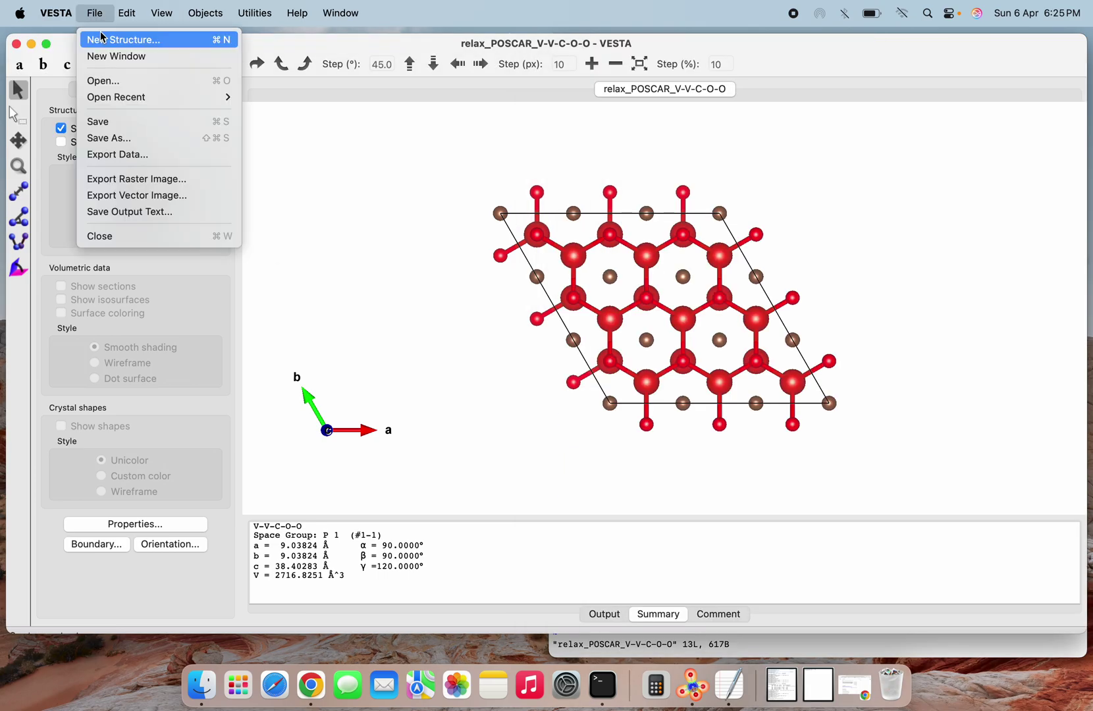
left_click(125, 41)
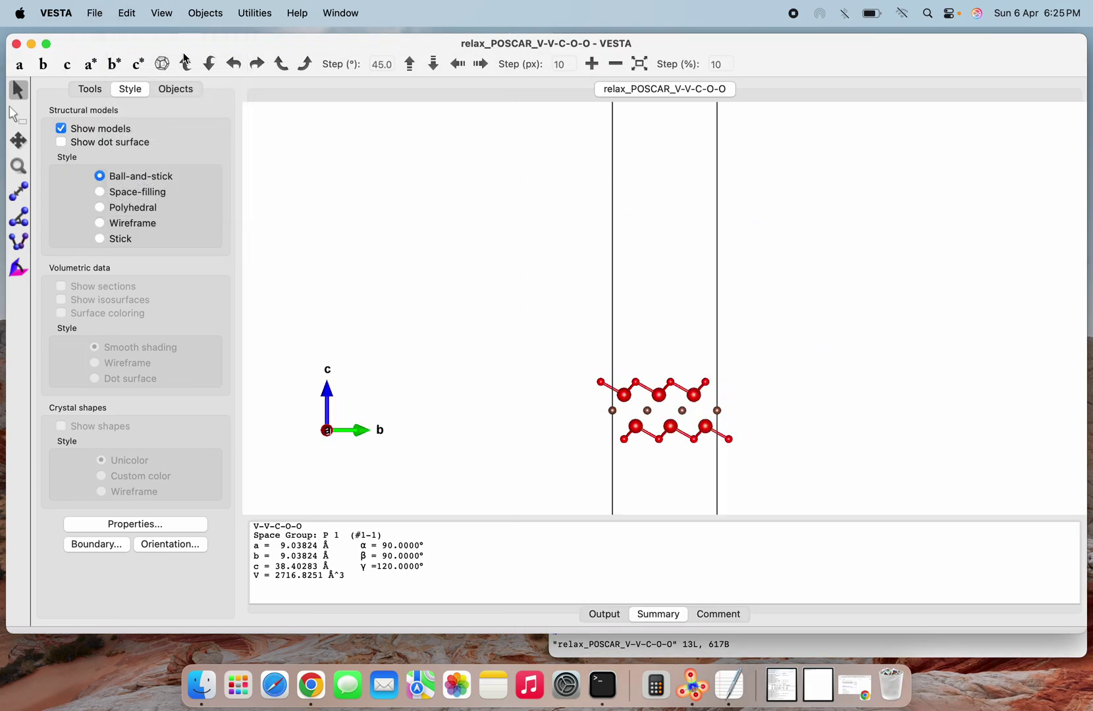
left_click(136, 11)
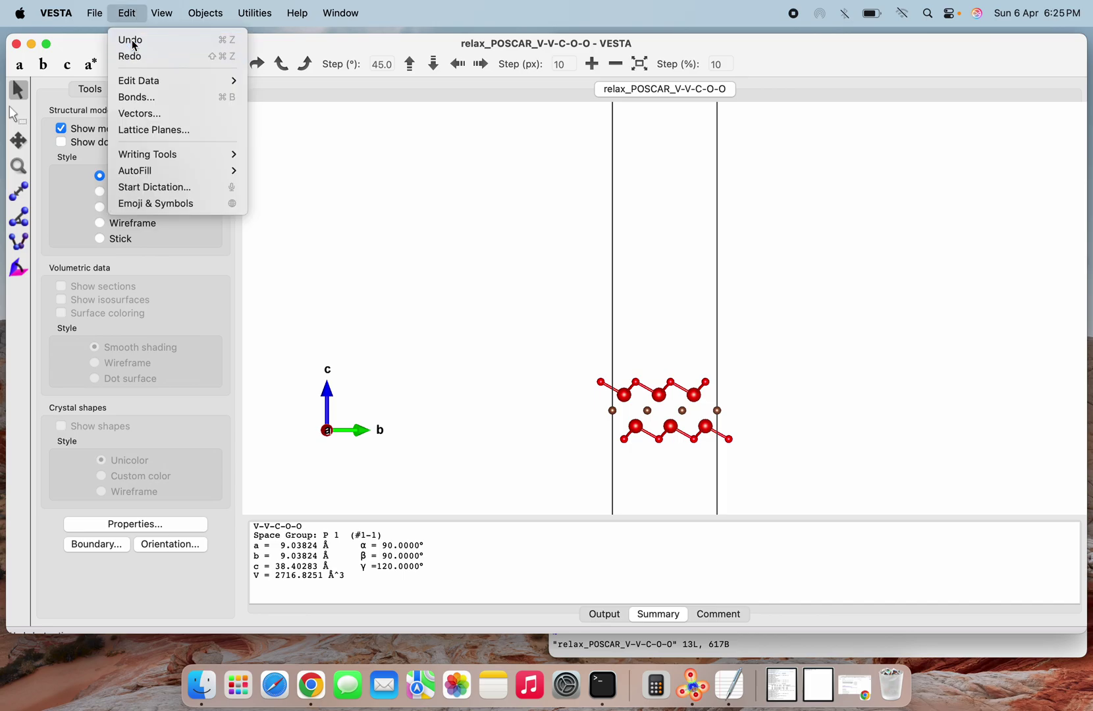
left_click(132, 41)
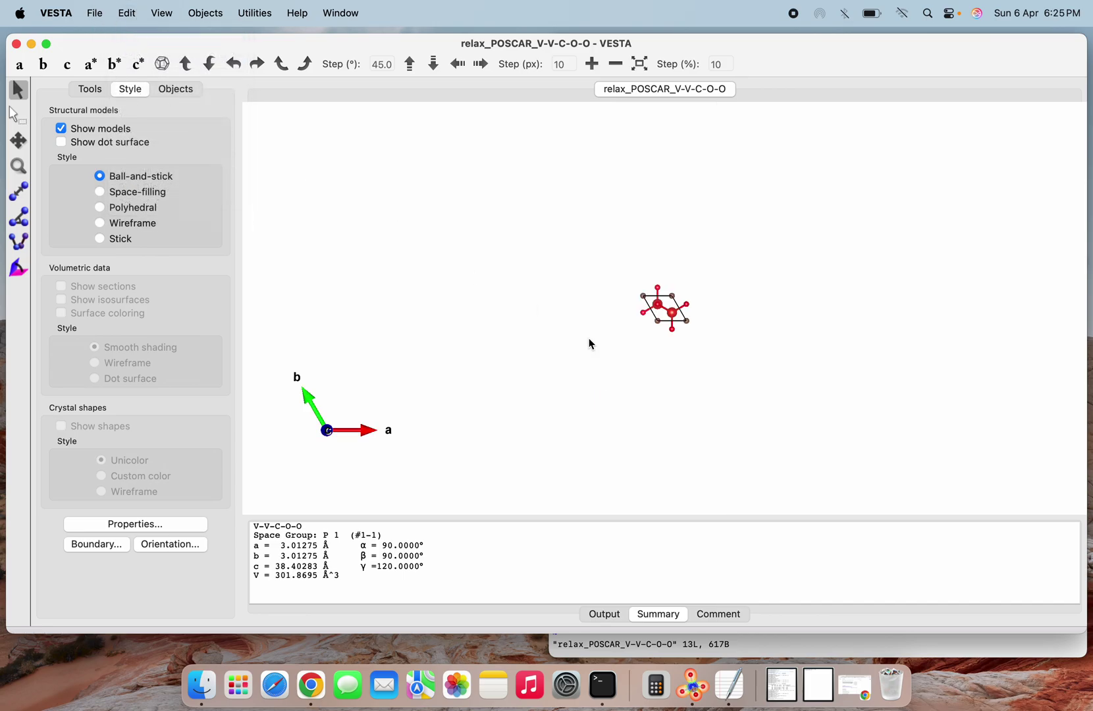
scroll(588, 342, "up", 10)
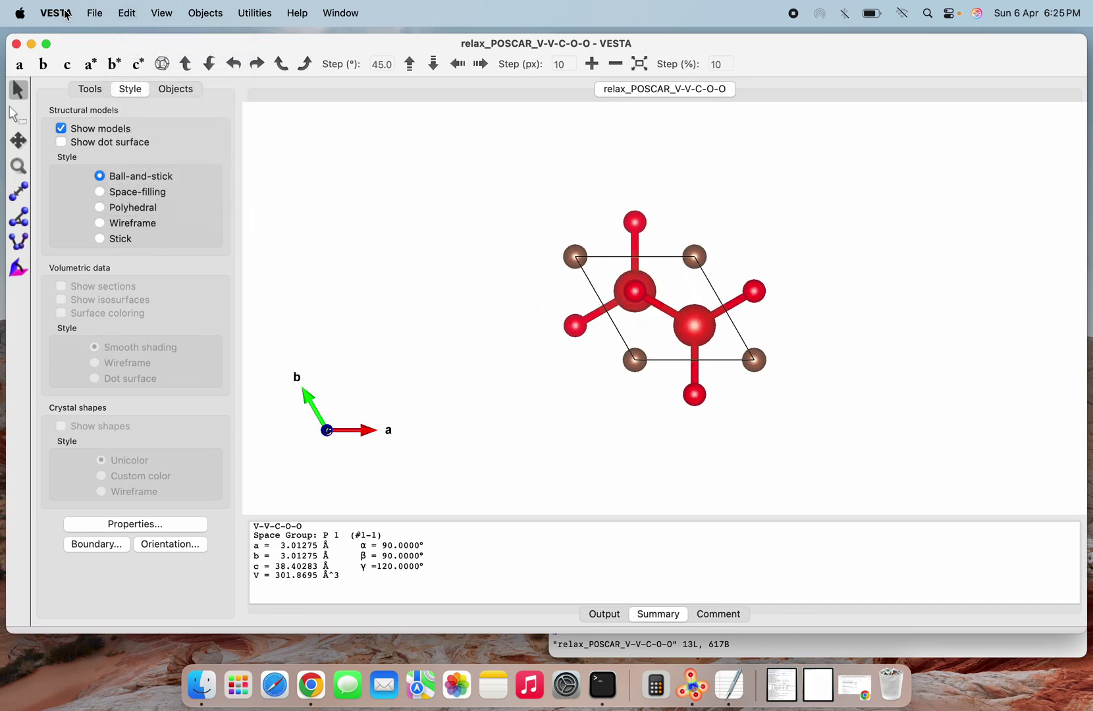
Export the current unit cell as a VASP file named relax_POSCAR_V-V-C-O-O in the V2CO2 folder, using Cartesian coordinates
left_click(96, 14)
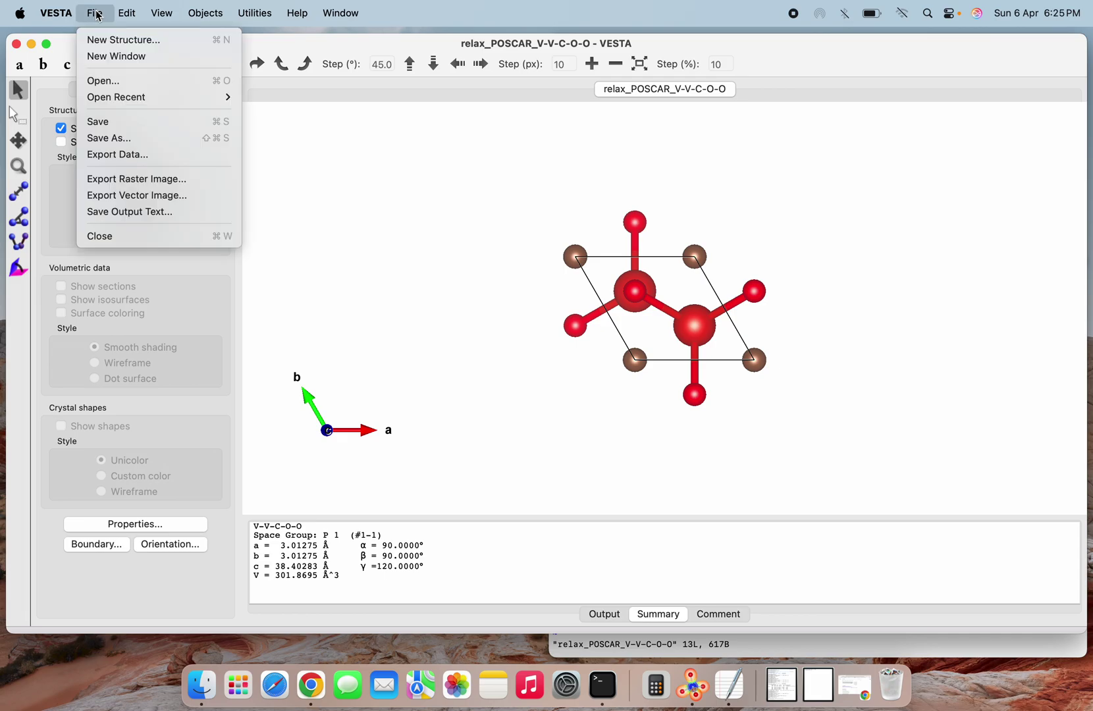
left_click(145, 158)
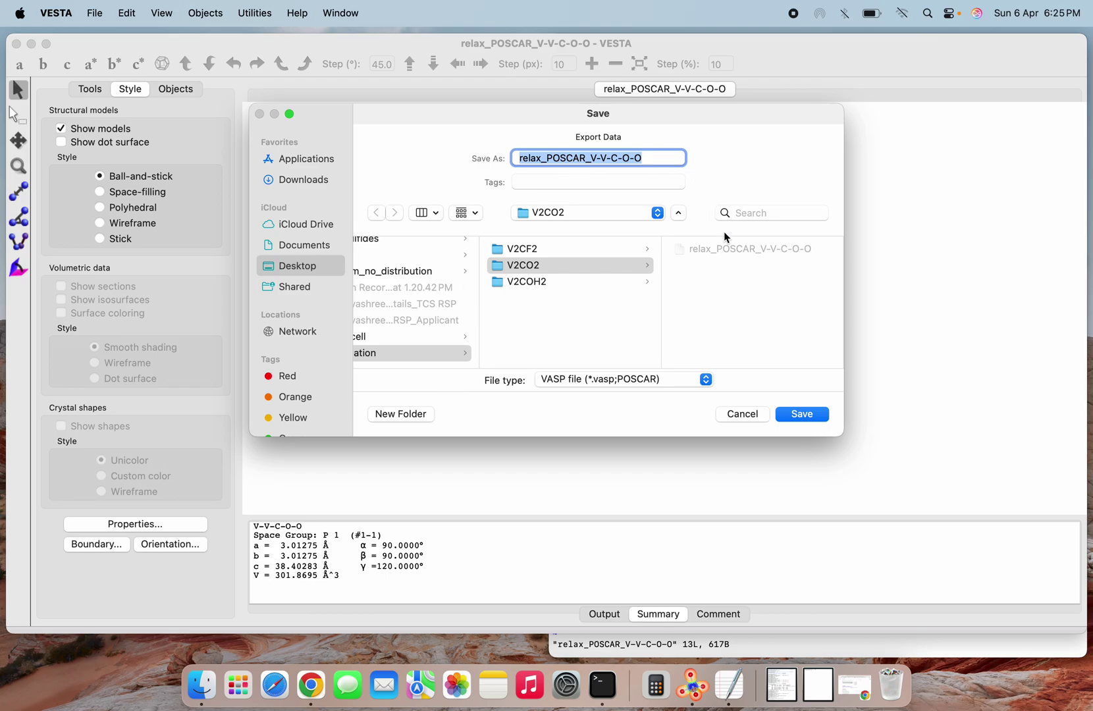
left_click(705, 380)
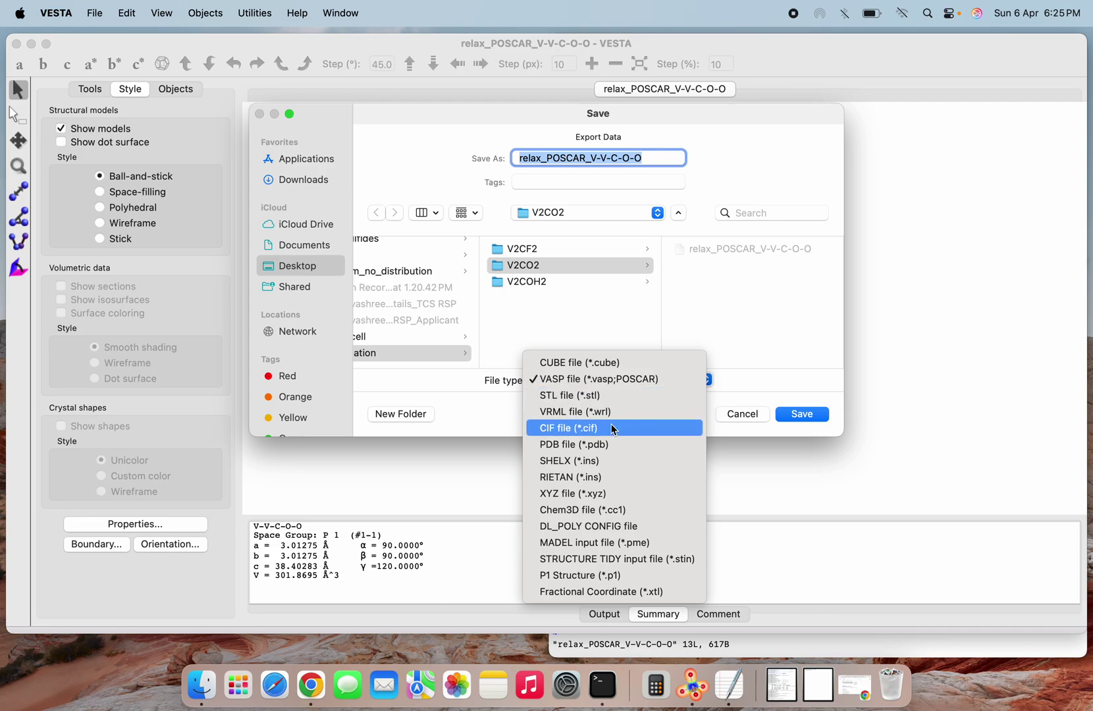
left_click(630, 387)
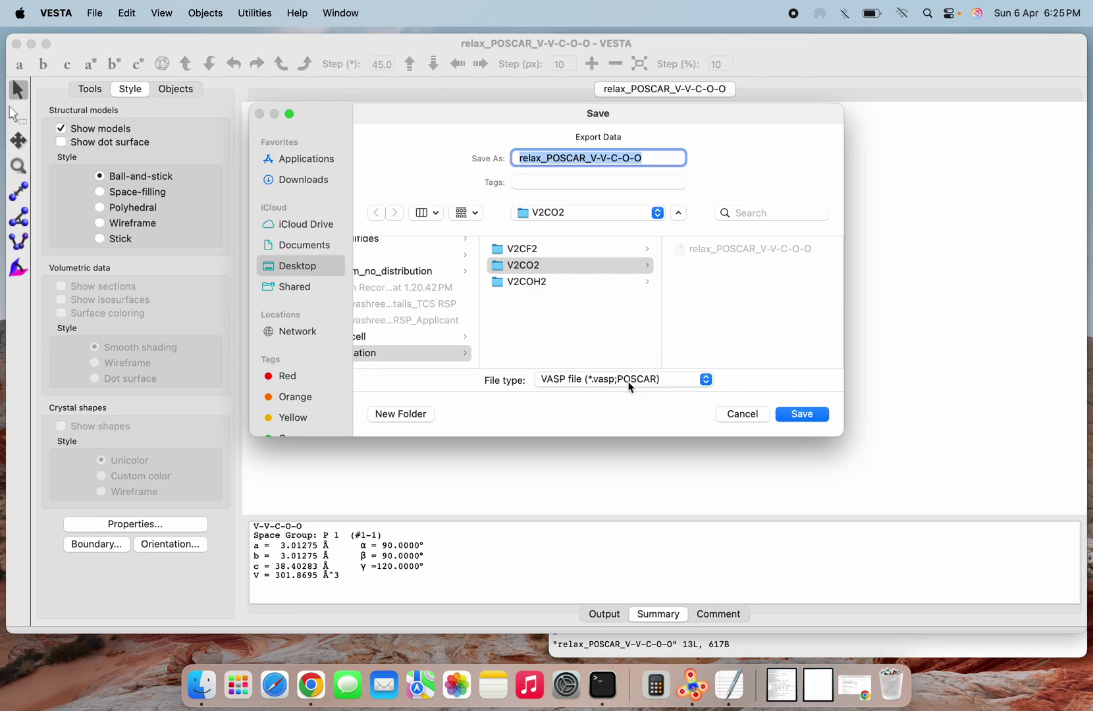
left_click(802, 414)
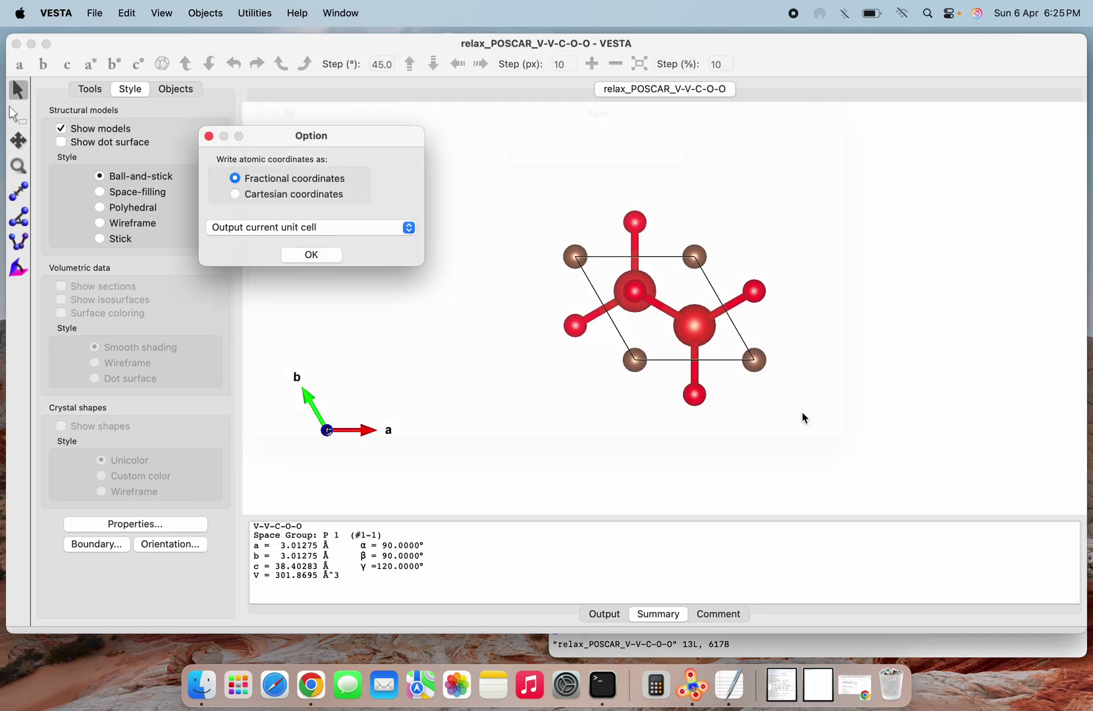
left_click(297, 200)
left_click(310, 256)
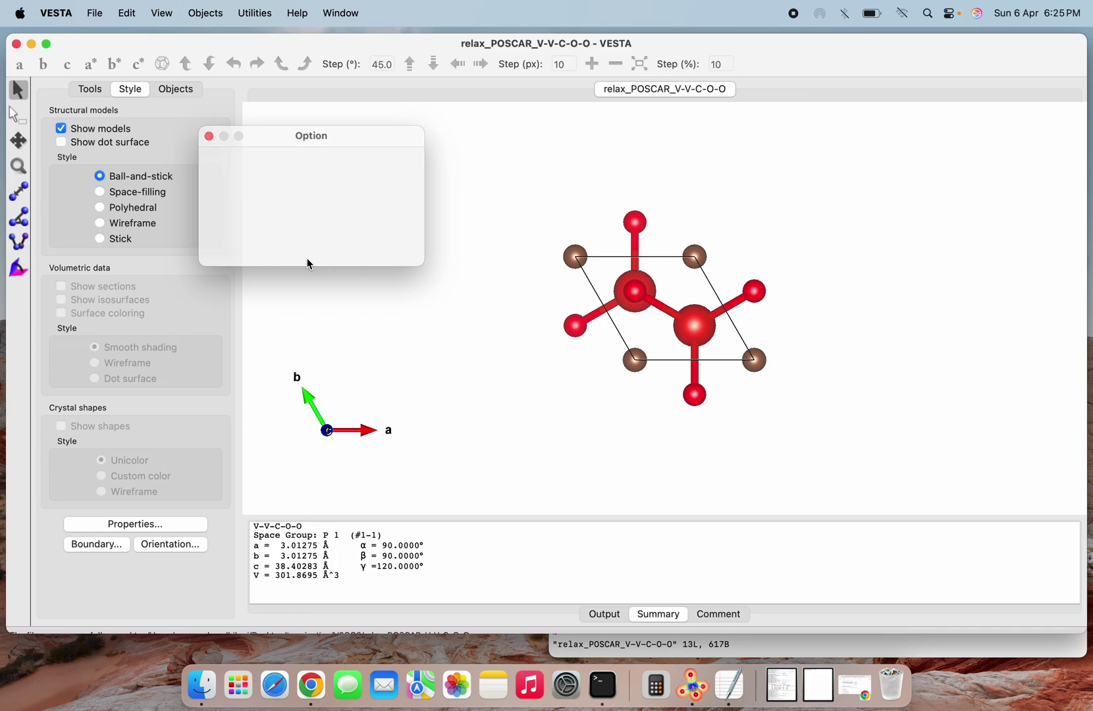
Switch to Terminal, quit vi without changes and list the files in the V2CO2 folder
left_click(31, 43)
left_click(652, 274)
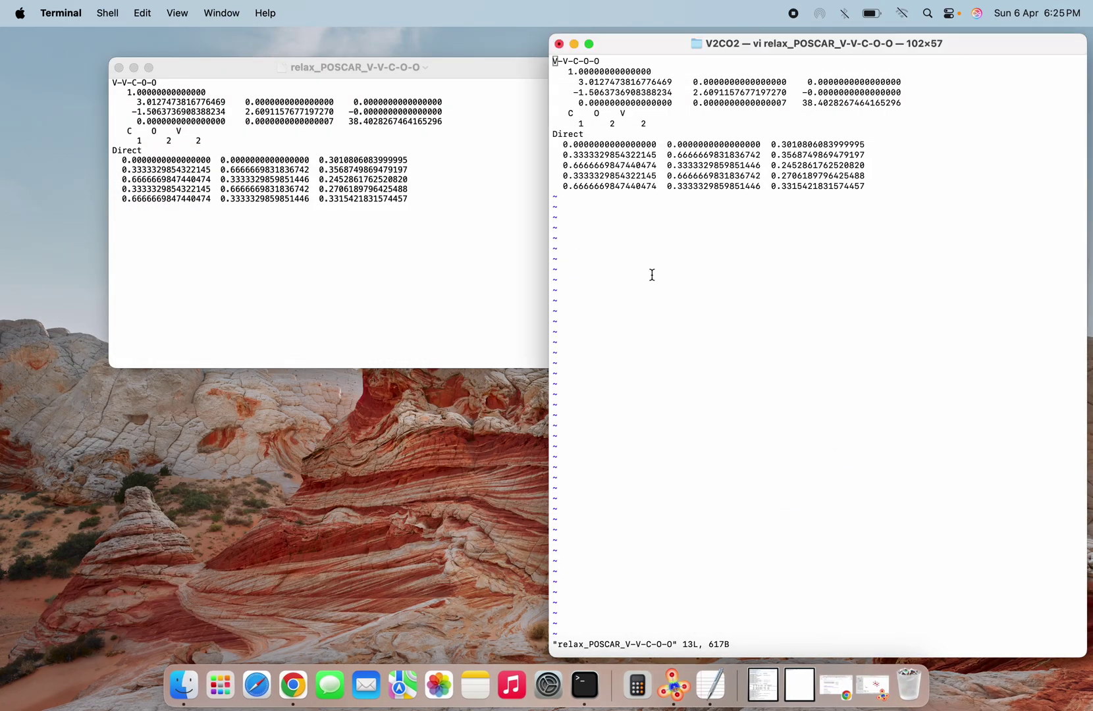
type(":q")
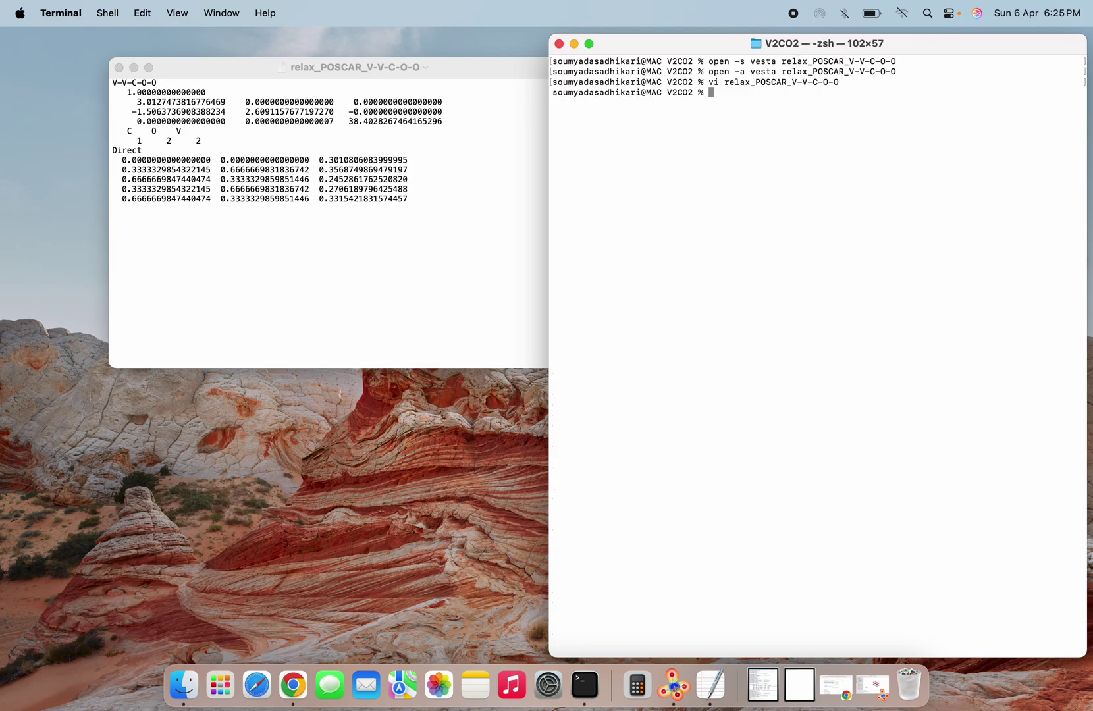
type("ls")
key("Return")
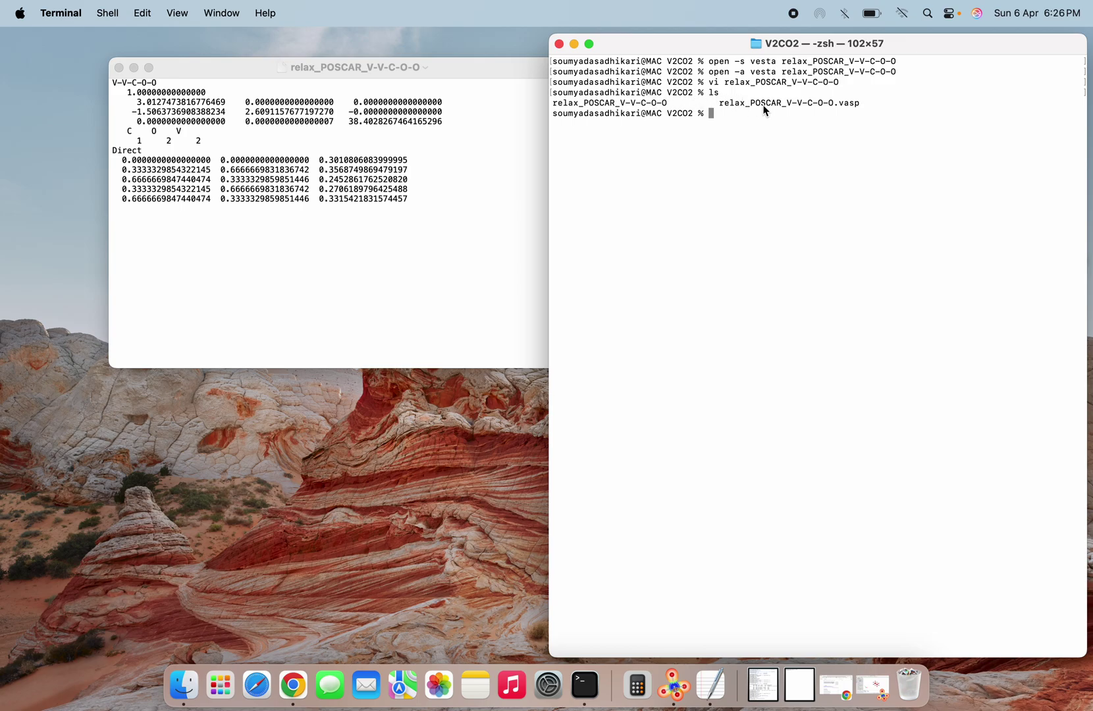
Open the exported relax_POSCAR_V-V-C-O-O.vasp file in vi
type("vi r")
key("Tab")
type(".vasp")
key("Return")
Remove the oxygen symbol O and its atom count 2 from the element and count lines, leaving only C and V
key("Down")
key("Down")
key("Down")
key("Down")
key("Down")
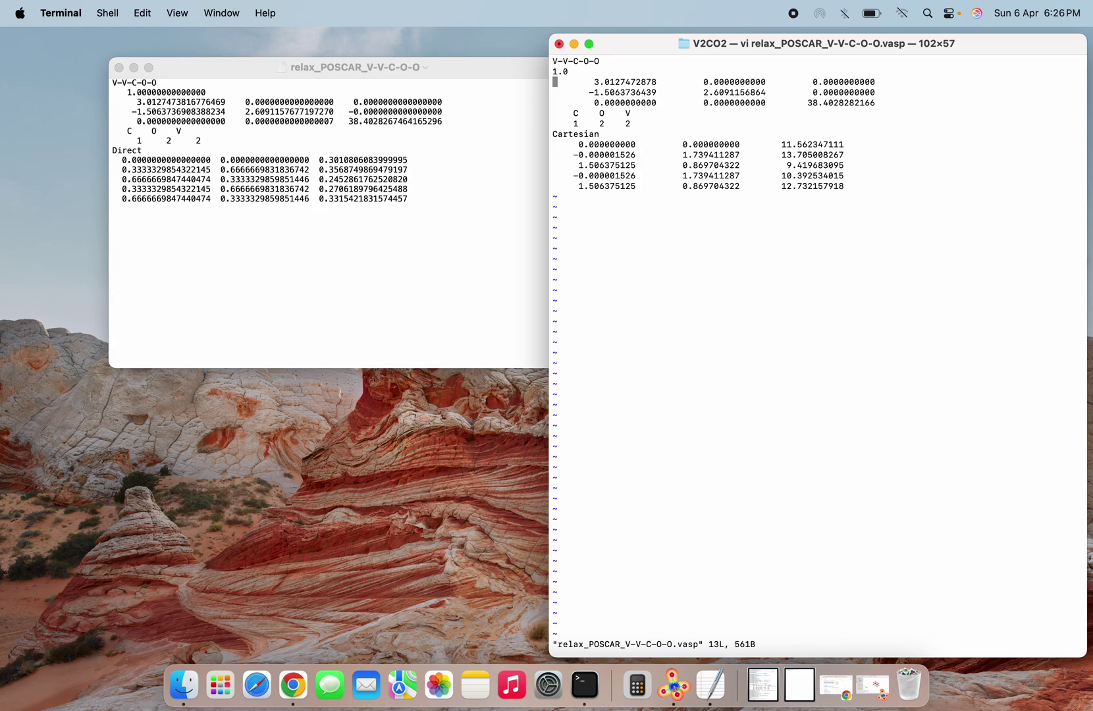
key("Right")
key("Right")
key("Right")
key("Right")
key("Right")
key("Right")
key("Right")
key("i")
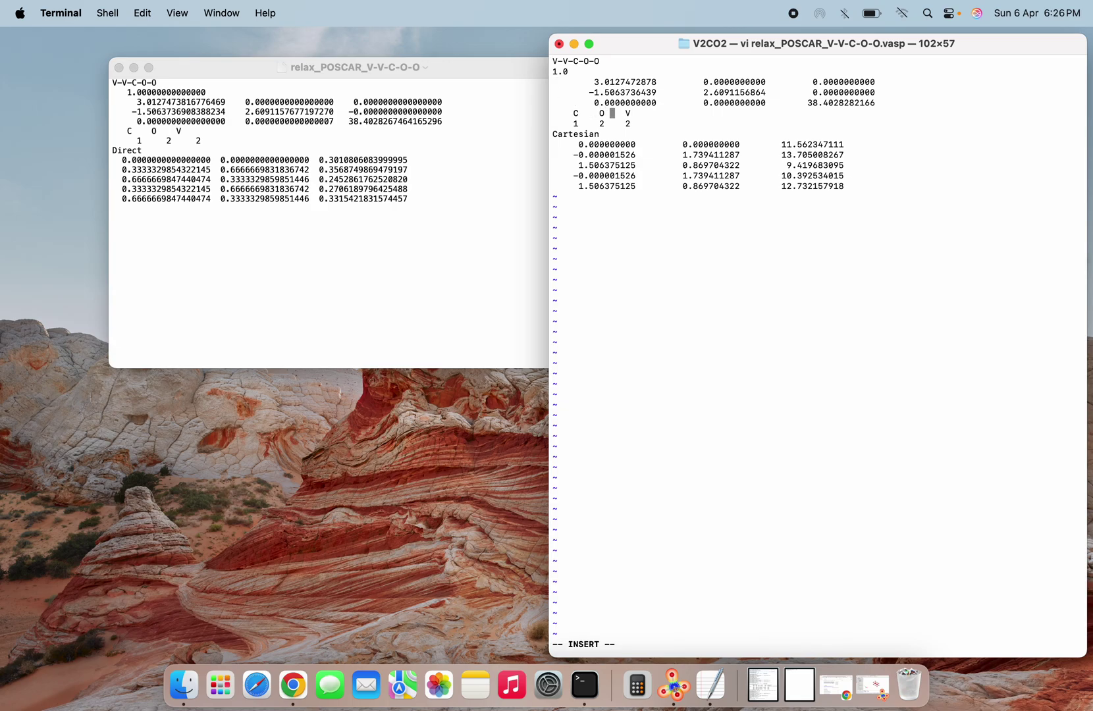
key("BackSpace")
key("BackSpace")
key("BackSpace")
key("Down")
key("BackSpace")
key("BackSpace")
key("BackSpace")
key("BackSpace")
key("BackSpace")
key("Up")
key("BackSpace")
key("BackSpace")
Delete the two oxygen coordinate lines, the second and third rows under Cartesian, starting from the end of the third row
key("Down")
key("Down")
key("Down")
key("Down")
key("Down")
key("Right")
key("Right")
key("Right")
key("Right")
key("Right")
key("Right")
key("Right")
key("Right")
key("Right")
key("Right")
key("Right")
key("Right")
key("Right")
key("Right")
key("Right")
key("Right")
key("Right")
key("Right")
key("Right")
key("Right")
key("Right")
key("Right")
key("Right")
key("Right")
key("Right")
key("Right")
key("Right")
key("Right")
key("Right")
key("Right")
key("Right")
key("Right")
key("Right")
key("Right")
key("Right")
key("Right")
key("Right")
key("Right")
key("Right")
key("Right")
key("Right")
key("Right")
key("Right")
key("Right")
key("Right")
key("Right")
key("Right")
key("BackSpace")
key("BackSpace")
key("BackSpace")
key("BackSpace")
key("BackSpace")
key("BackSpace")
key("BackSpace")
key("BackSpace")
key("BackSpace")
key("BackSpace")
key("BackSpace")
key("BackSpace")
key("BackSpace")
key("BackSpace")
key("BackSpace")
key("BackSpace")
key("BackSpace")
key("BackSpace")
key("BackSpace")
key("BackSpace")
key("BackSpace")
key("BackSpace")
key("BackSpace")
key("BackSpace")
key("BackSpace")
key("BackSpace")
key("BackSpace")
key("BackSpace")
key("BackSpace")
key("BackSpace")
key("BackSpace")
key("BackSpace")
key("BackSpace")
key("BackSpace")
key("BackSpace")
key("BackSpace")
key("BackSpace")
key("BackSpace")
key("BackSpace")
key("BackSpace")
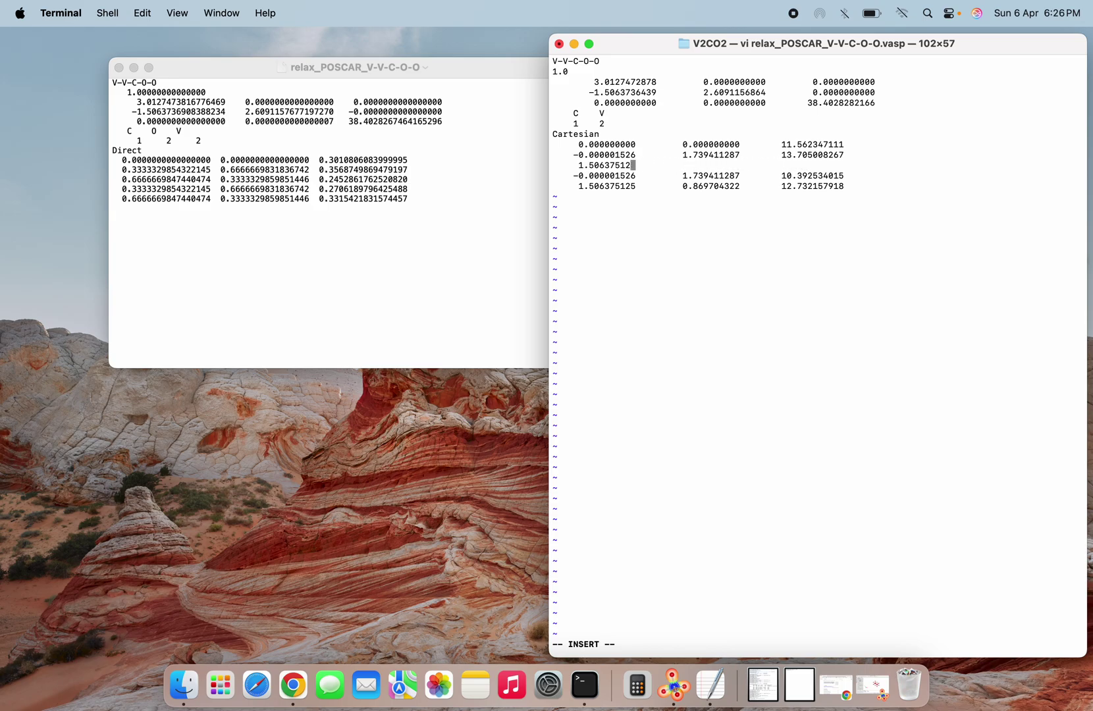
key("BackSpace")
key("BackSpace")
key("BackSpace")
key("BackSpace")
key("BackSpace")
key("BackSpace")
key("BackSpace")
key("BackSpace")
key("BackSpace")
key("BackSpace")
key("BackSpace")
key("BackSpace")
key("BackSpace")
key("BackSpace")
key("BackSpace")
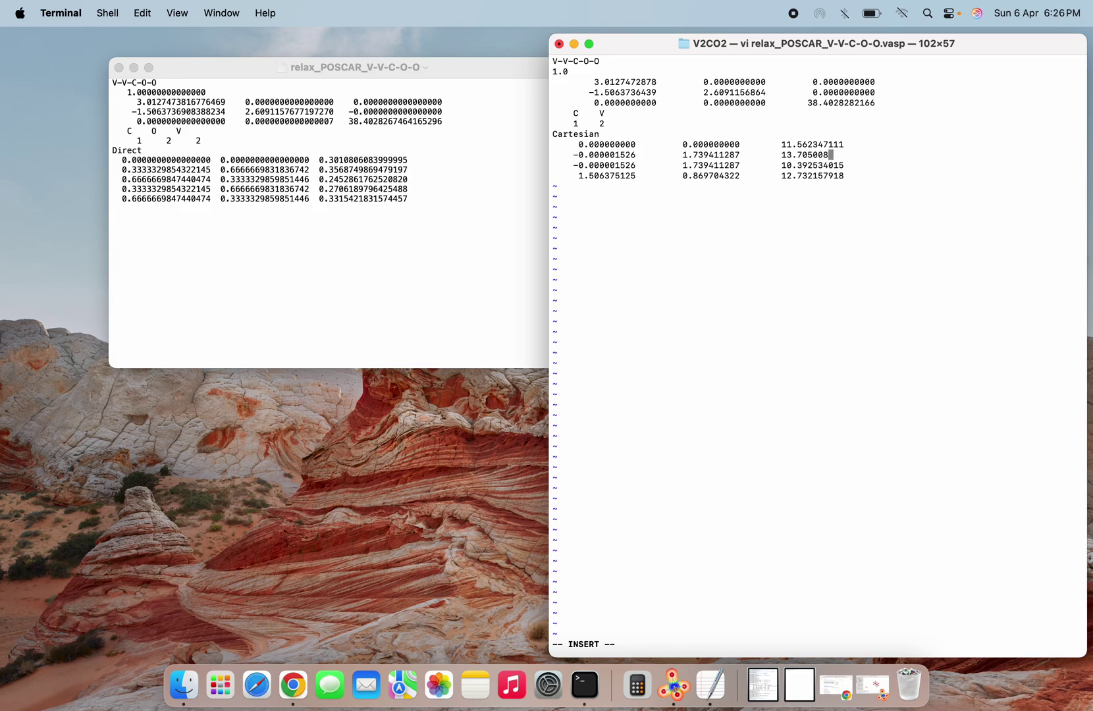
key("BackSpace")
key("BackSpace")
key("BackSpace")
key("BackSpace")
key("BackSpace")
key("BackSpace")
key("BackSpace")
key("BackSpace")
key("BackSpace")
key("BackSpace")
key("BackSpace")
key("BackSpace")
key("BackSpace")
key("BackSpace")
key("BackSpace")
key("BackSpace")
key("BackSpace")
key("BackSpace")
key("BackSpace")
key("BackSpace")
key("BackSpace")
key("BackSpace")
key("BackSpace")
key("BackSpace")
key("BackSpace")
key("BackSpace")
key("BackSpace")
key("BackSpace")
key("BackSpace")
key("BackSpace")
key("BackSpace")
key("BackSpace")
key("BackSpace")
key("BackSpace")
key("BackSpace")
key("BackSpace")
key("BackSpace")
key("BackSpace")
key("BackSpace")
key("BackSpace")
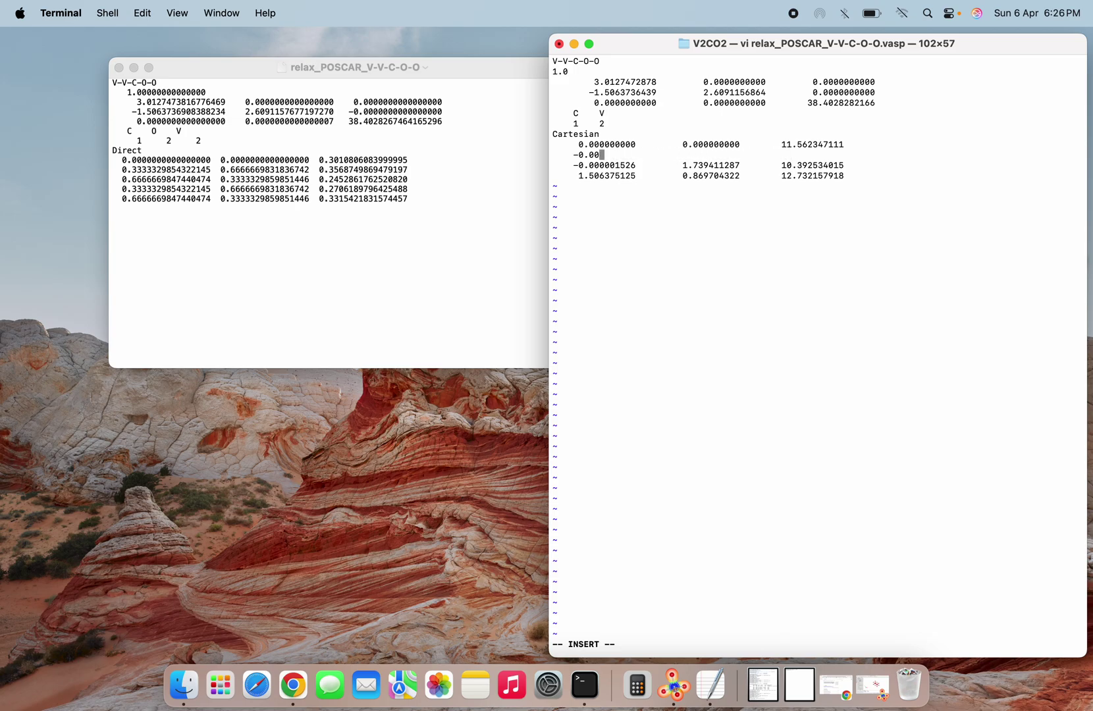
Delete the rest of the remaining oxygen row below the first Cartesian row, and save the file and quit vi
key("BackSpace")
key("BackSpace")
key("BackSpace")
key("BackSpace")
key("BackSpace")
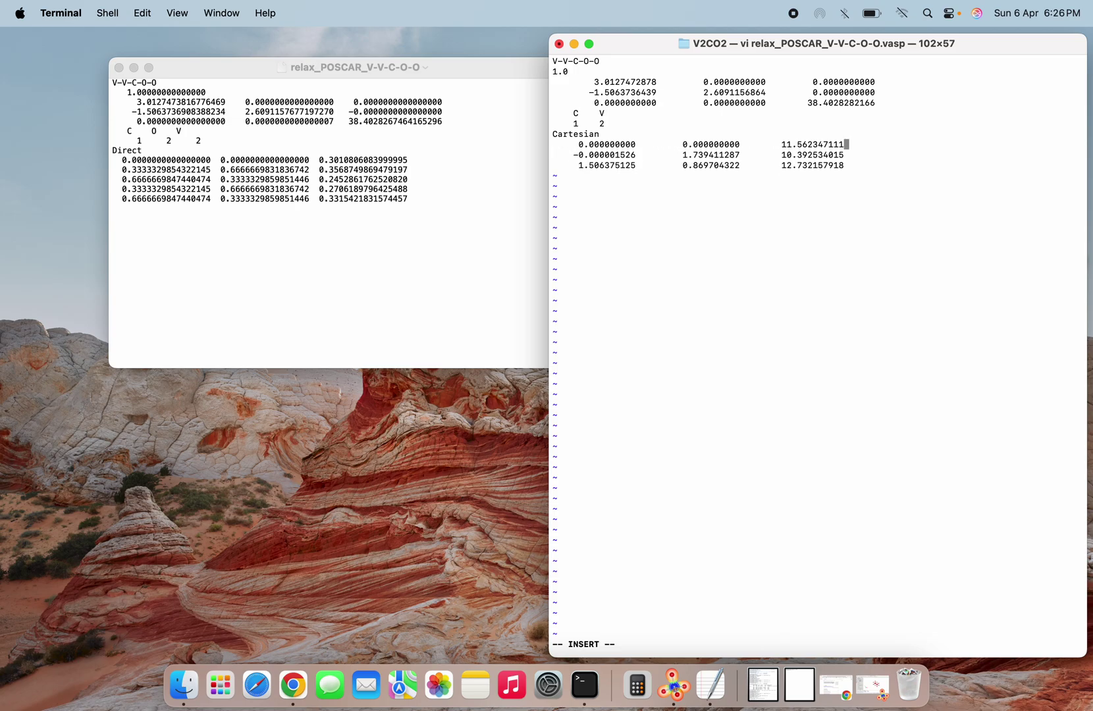
key("Escape")
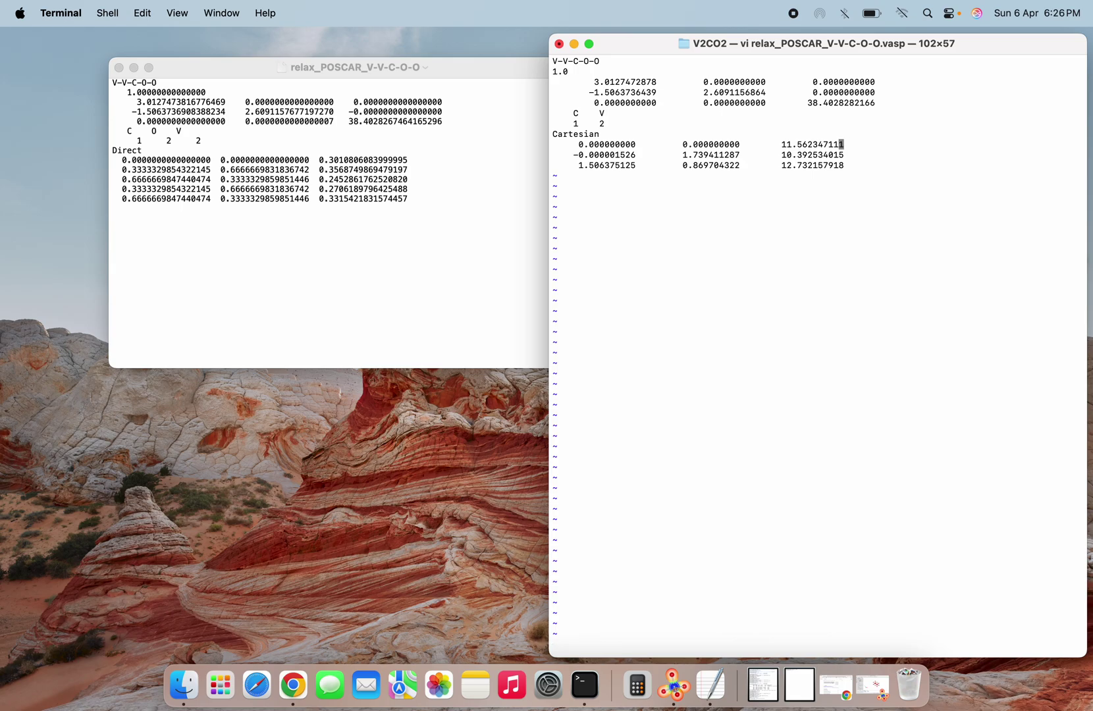
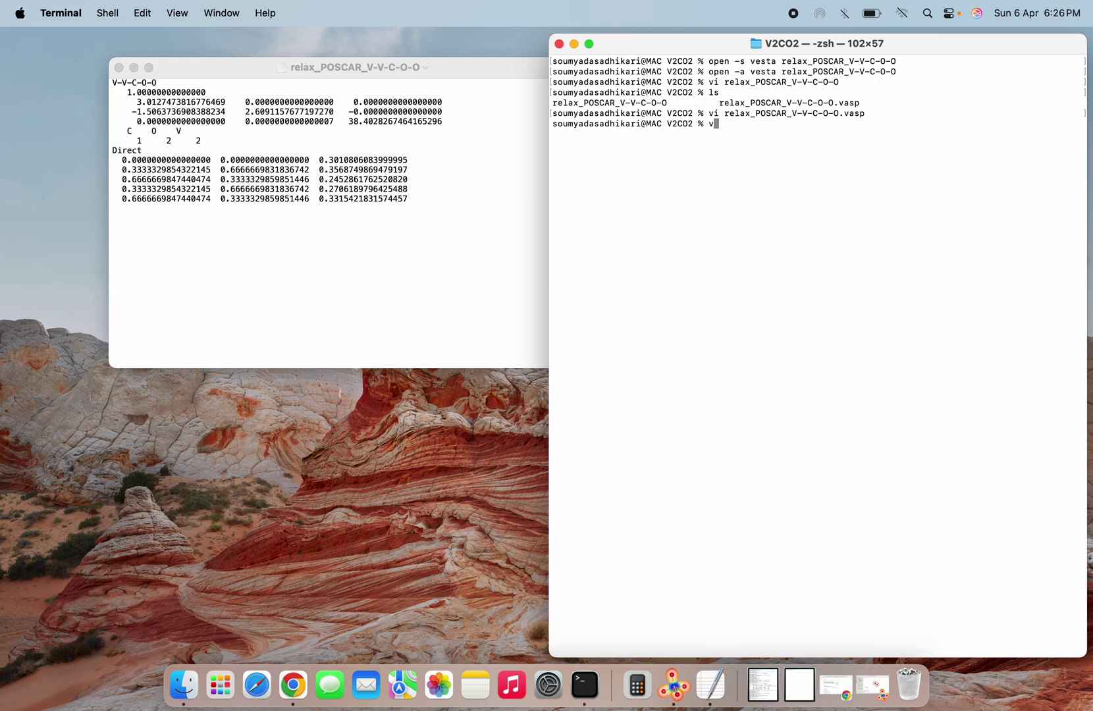
Open relax_POSCAR_V-V-C-O-O.vasp in VESTA from the command line with open -a vesta
type("ls")
key("Up")
key("Up")
key("Up")
key("Up")
type(".v")
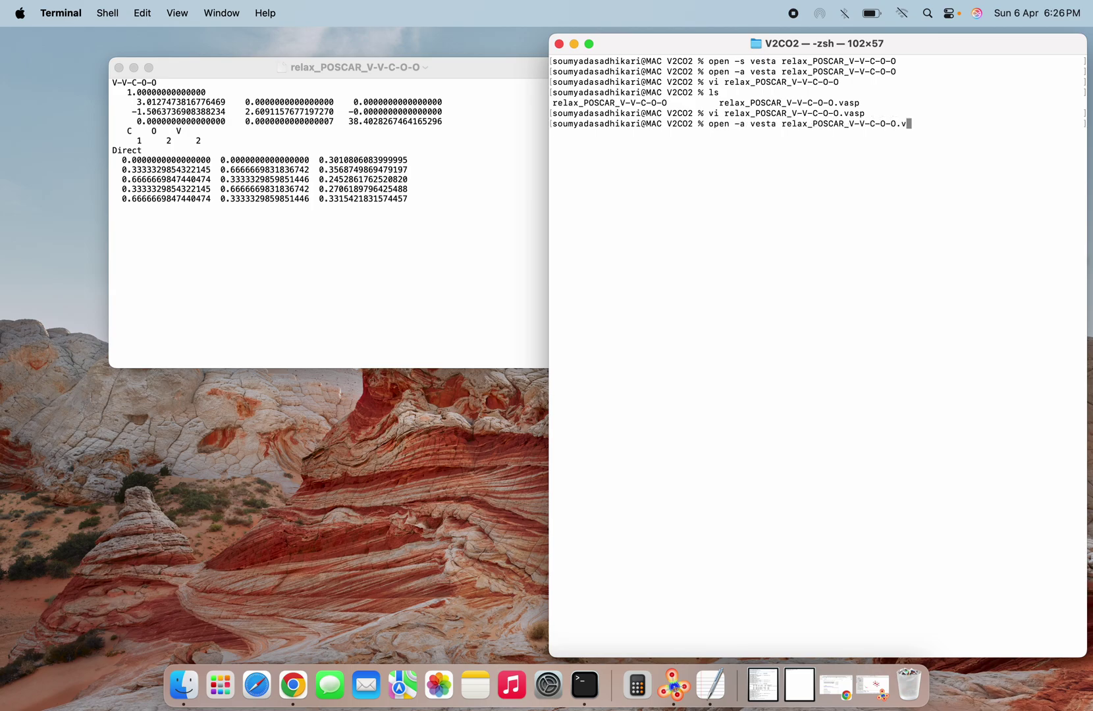
key("Tab")
key("Return")
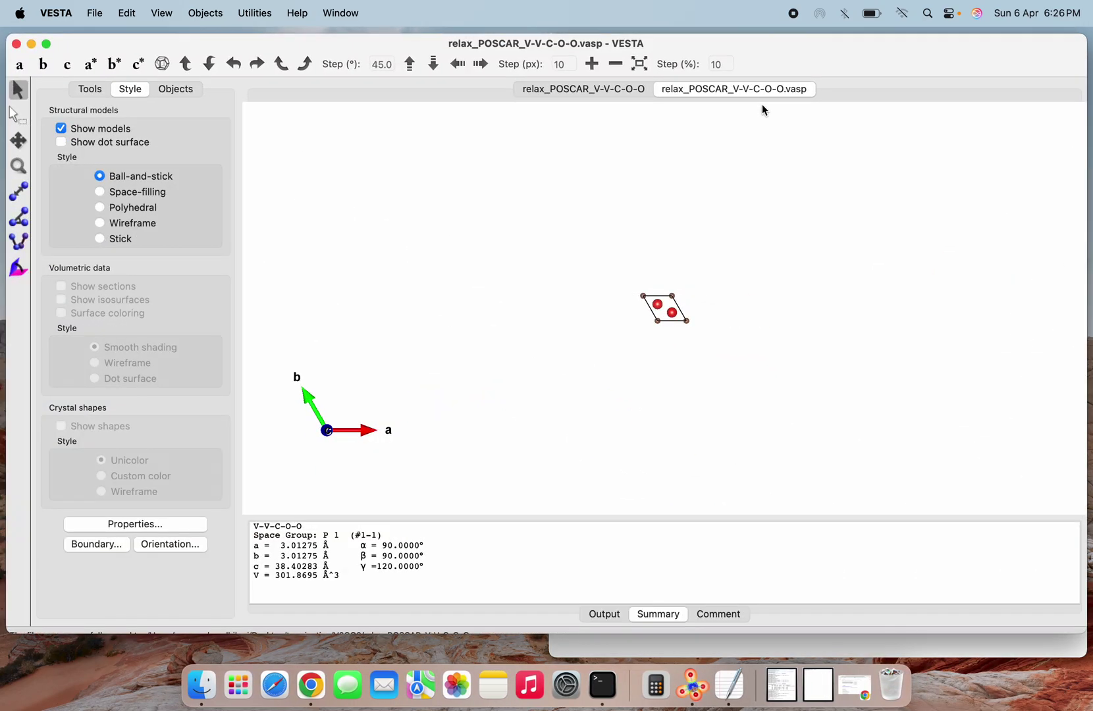
Open the unit cell transformation for the V2C structure and set the first two diagonal entries of rotation matrix P to 3
scroll(655, 342, "up", 5)
scroll(657, 344, "down", 1)
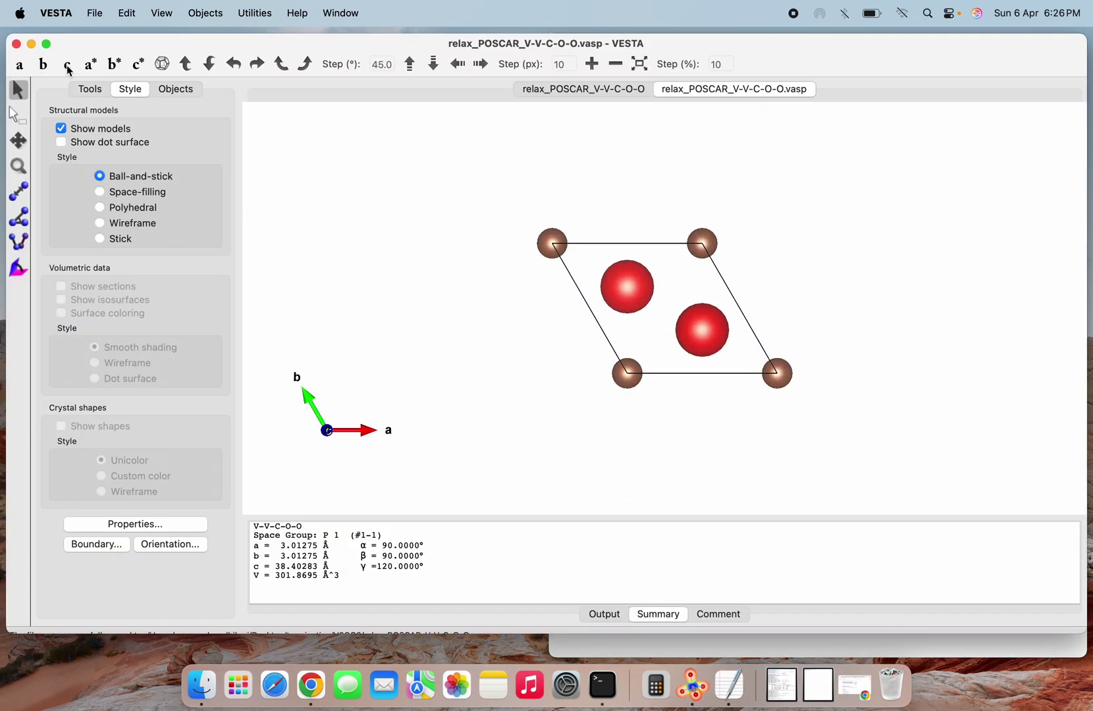
left_click(102, 14)
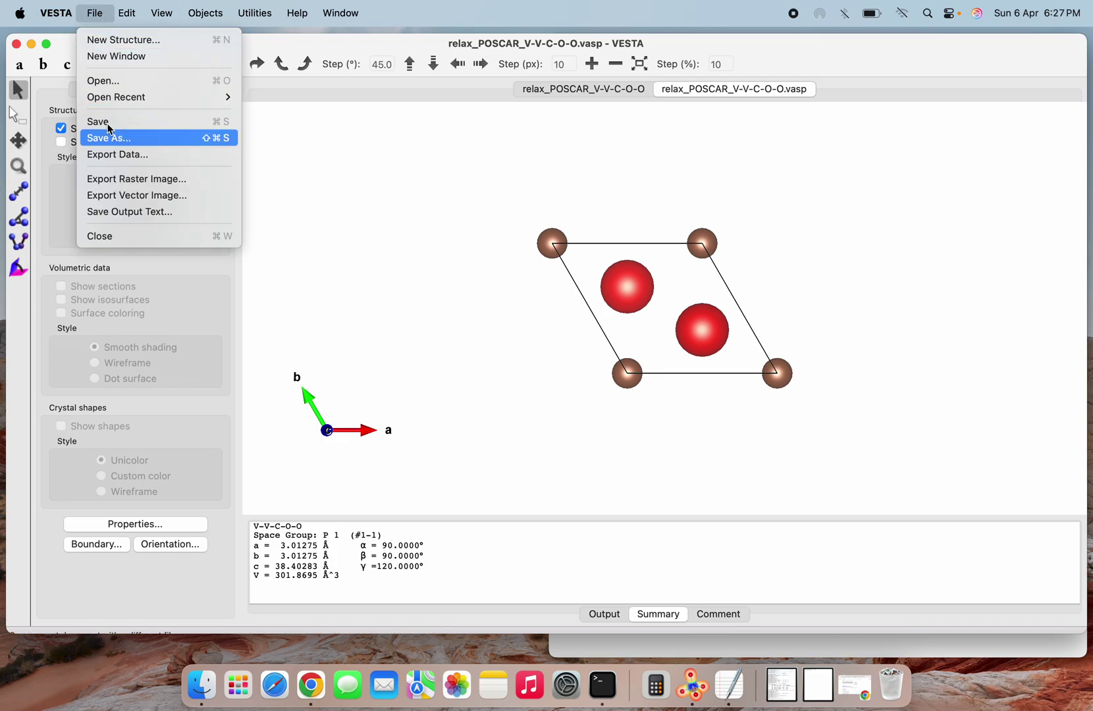
mouse_move(123, 16)
mouse_move(175, 82)
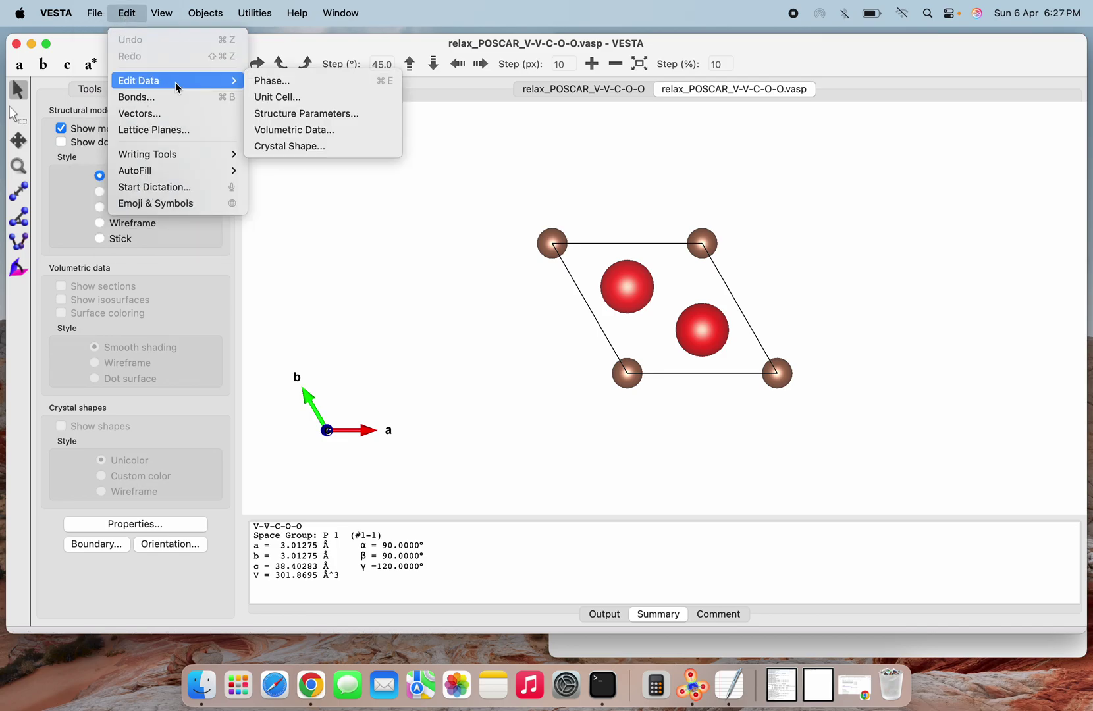
left_click(289, 104)
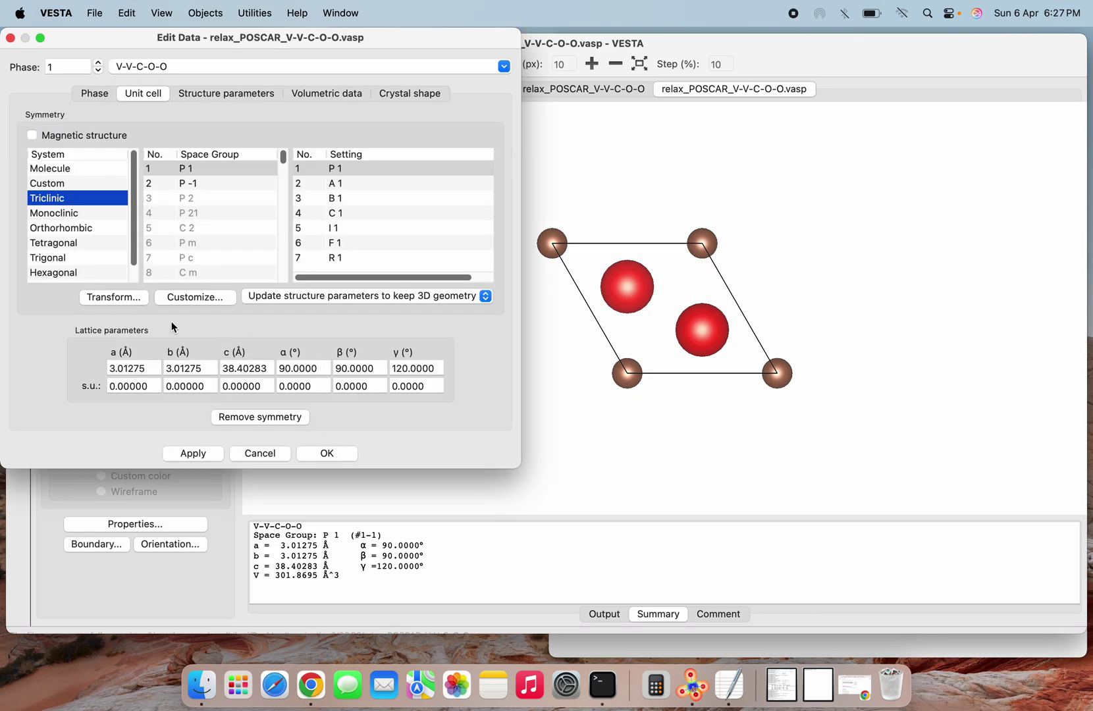
left_click(126, 300)
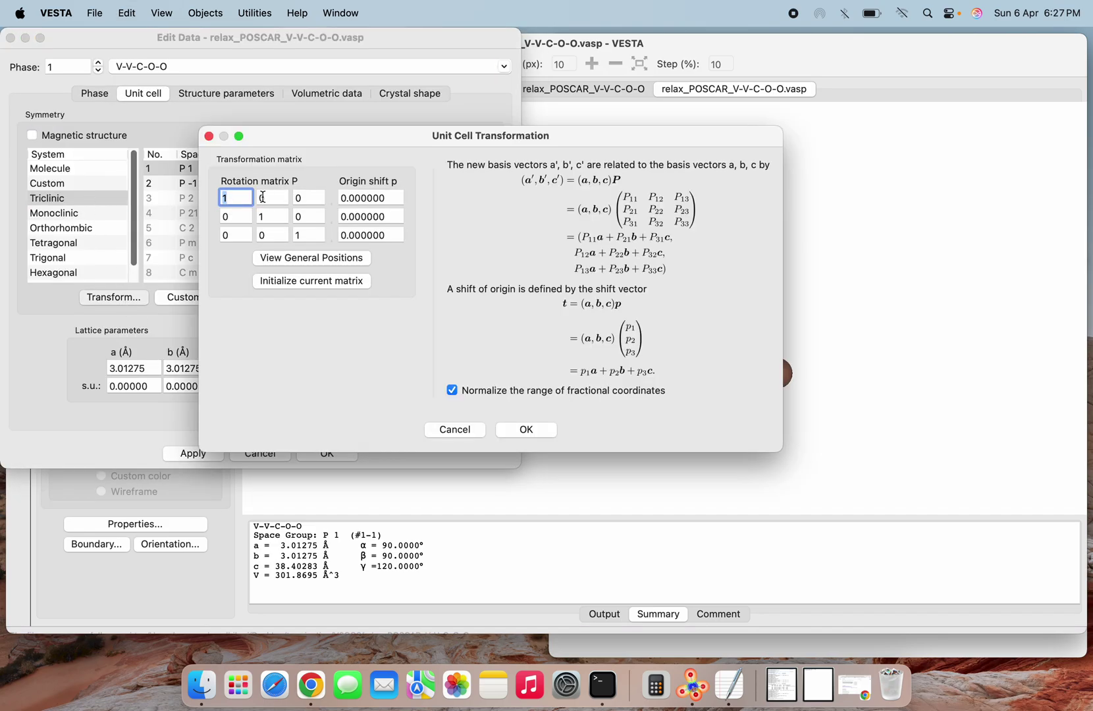
key("BackSpace")
type("3")
left_click(274, 217)
key("BackSpace")
type("3")
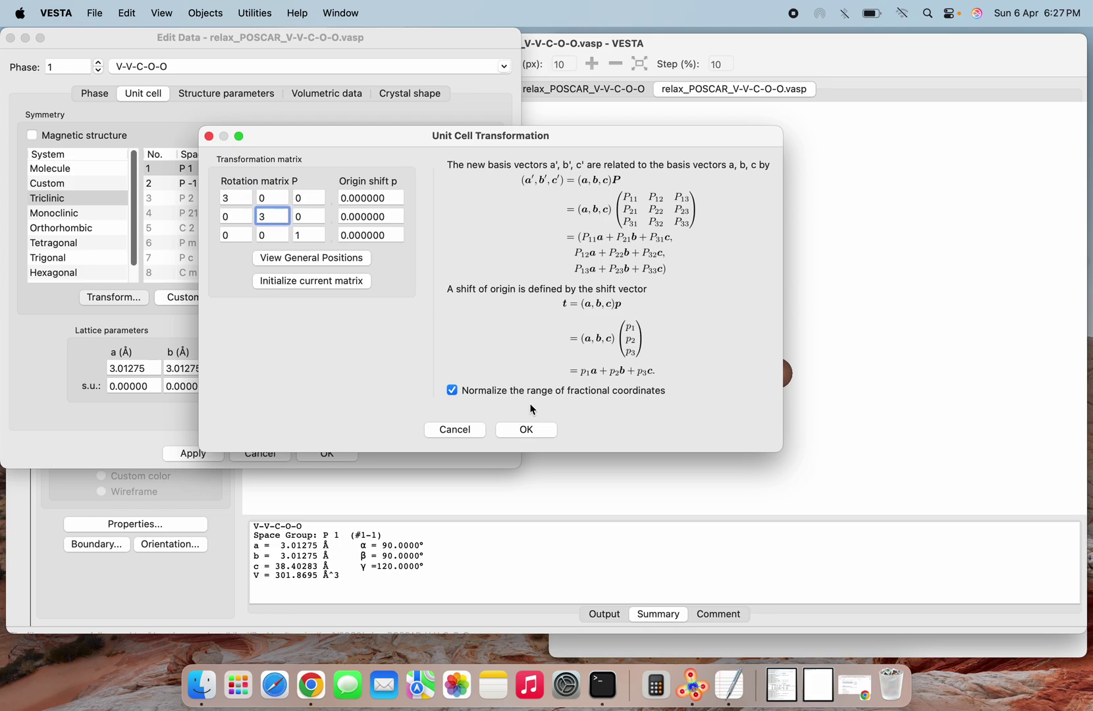
Convert the structure by searching atoms in the new unit cell and adding them as new sites, and apply the 3×3×1 supercell
left_click(526, 430)
left_click(375, 343)
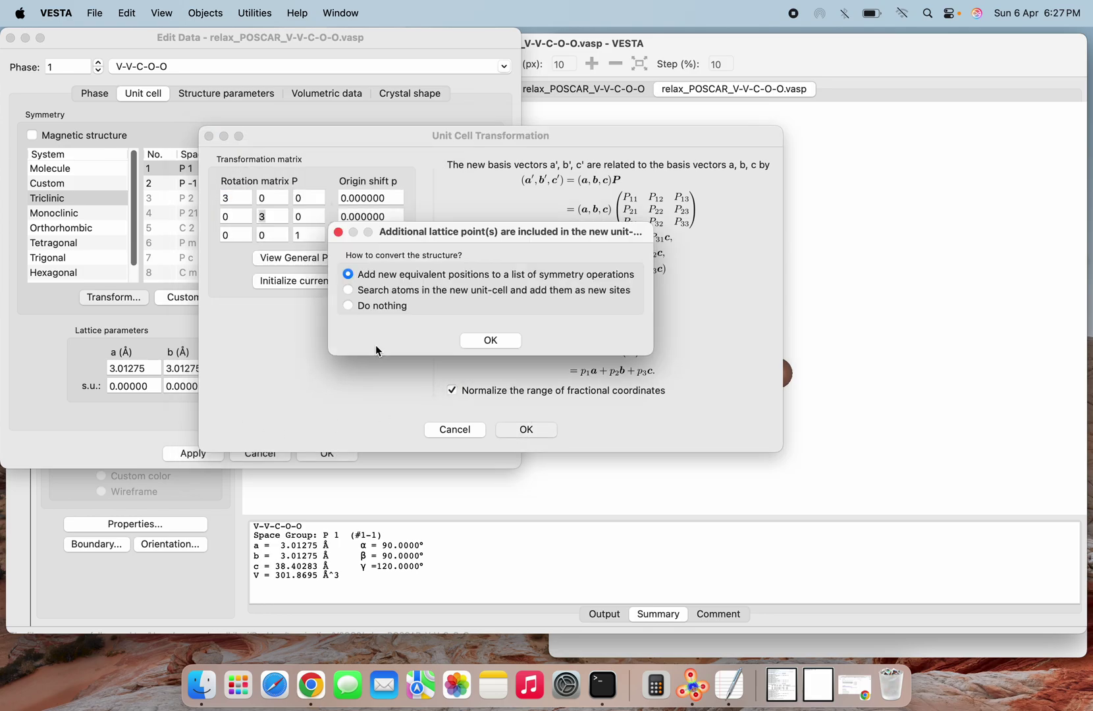
left_click(414, 293)
left_click(488, 341)
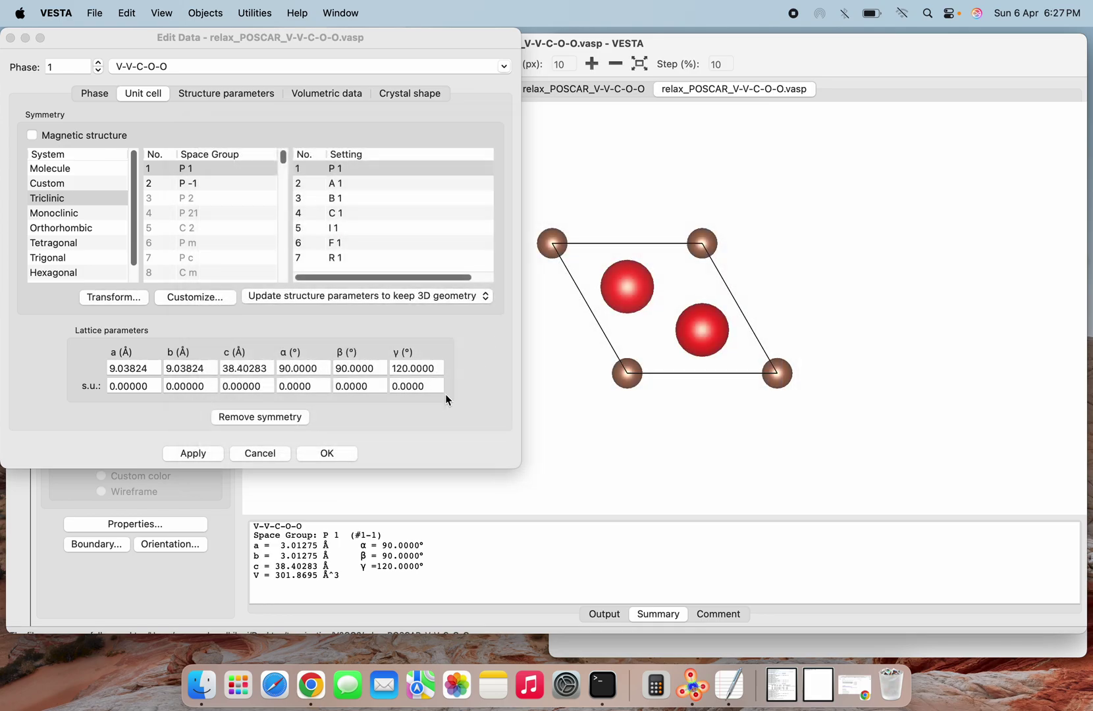
left_click(197, 453)
left_click(326, 454)
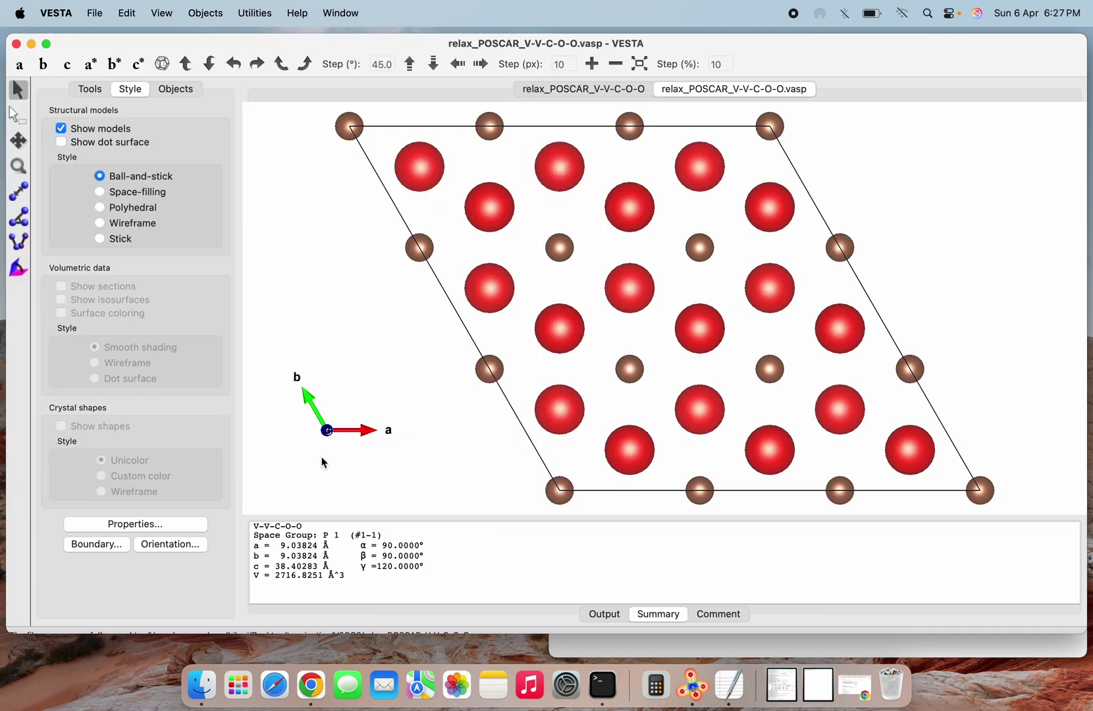
Add a new bond search entry with V as atom A1 and C as atom A2
scroll(612, 307, "down", 5)
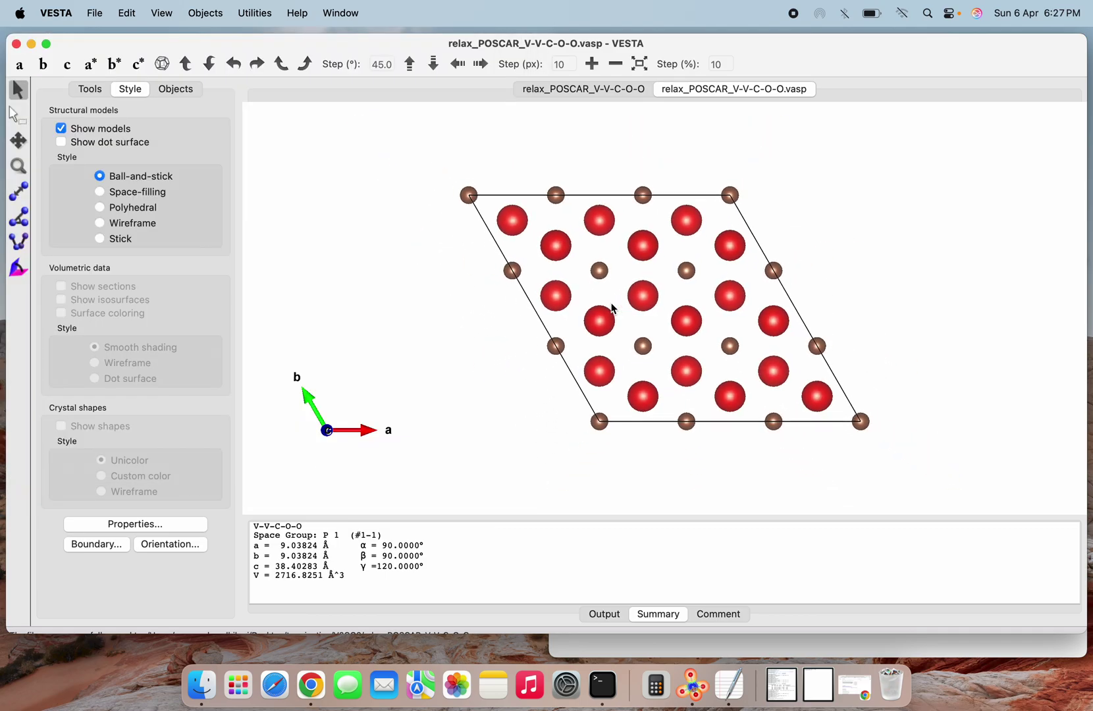
scroll(612, 307, "up", 1)
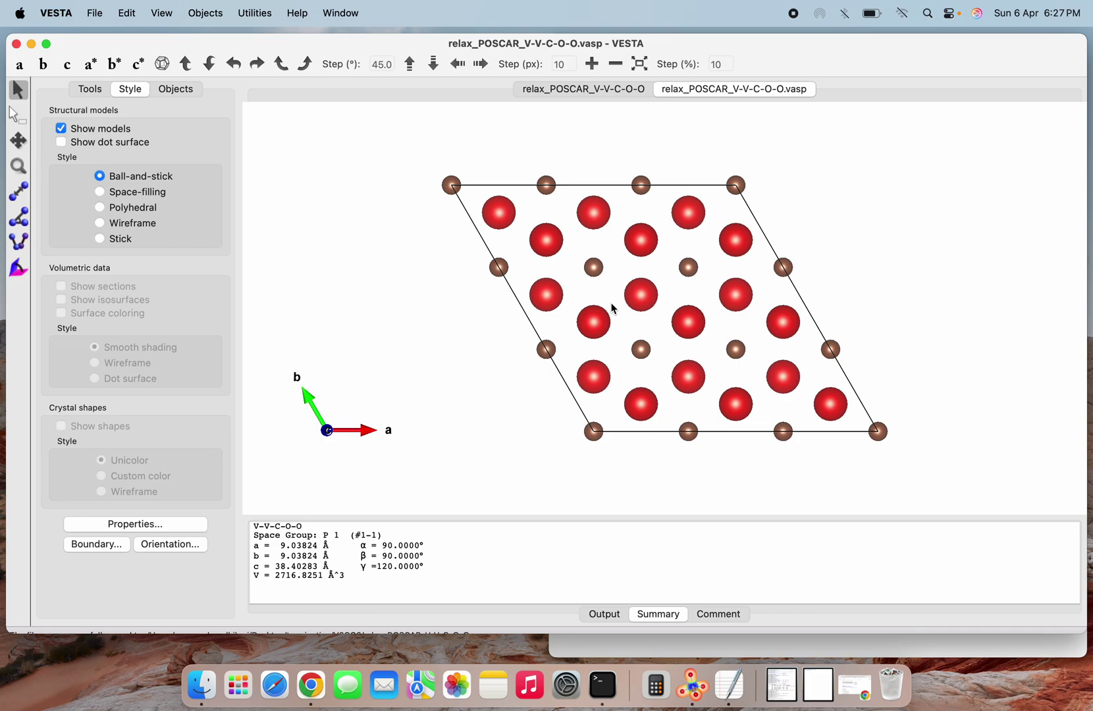
left_click(95, 20)
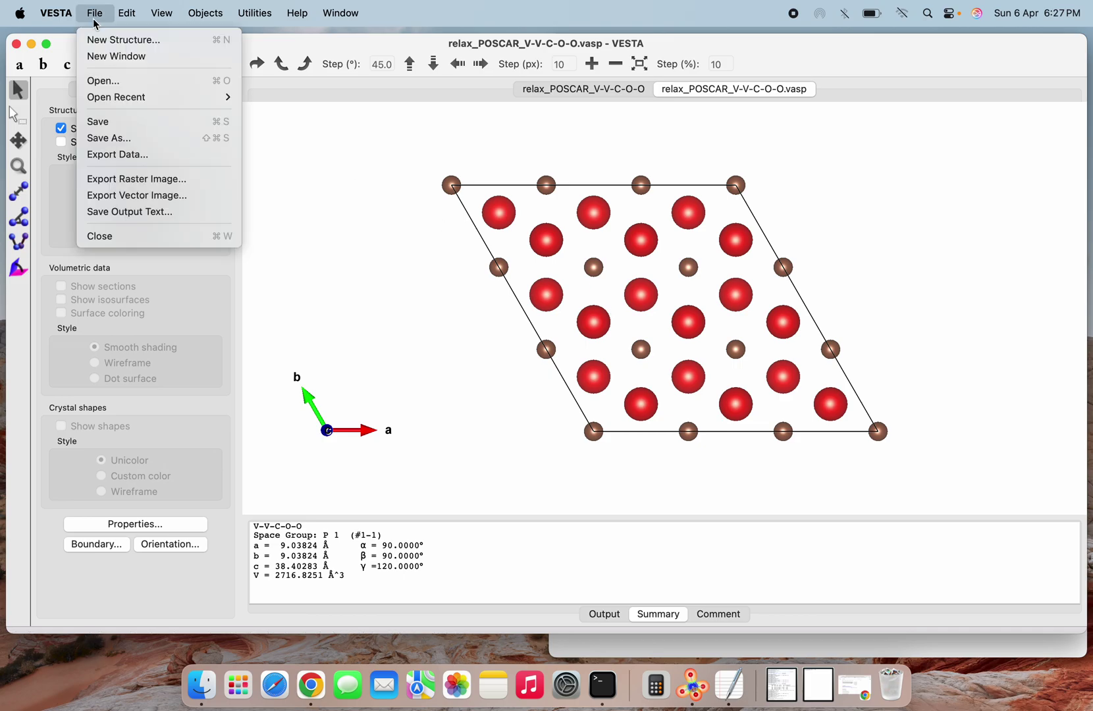
mouse_move(126, 13)
left_click(137, 95)
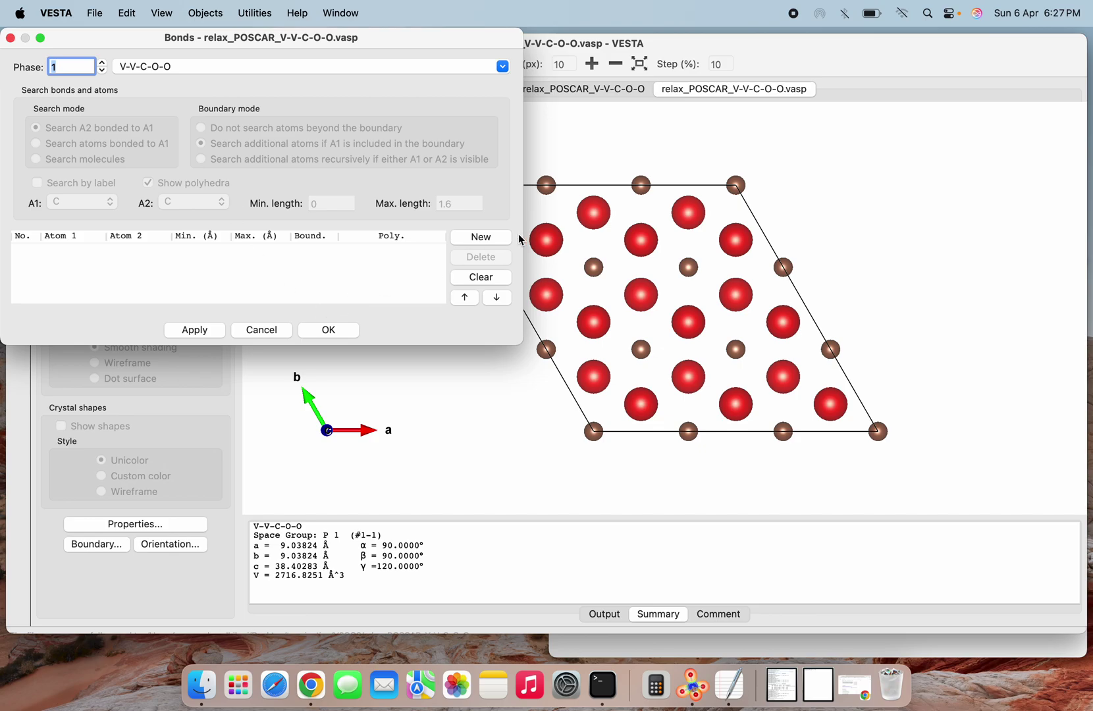
left_click(467, 238)
left_click(181, 251)
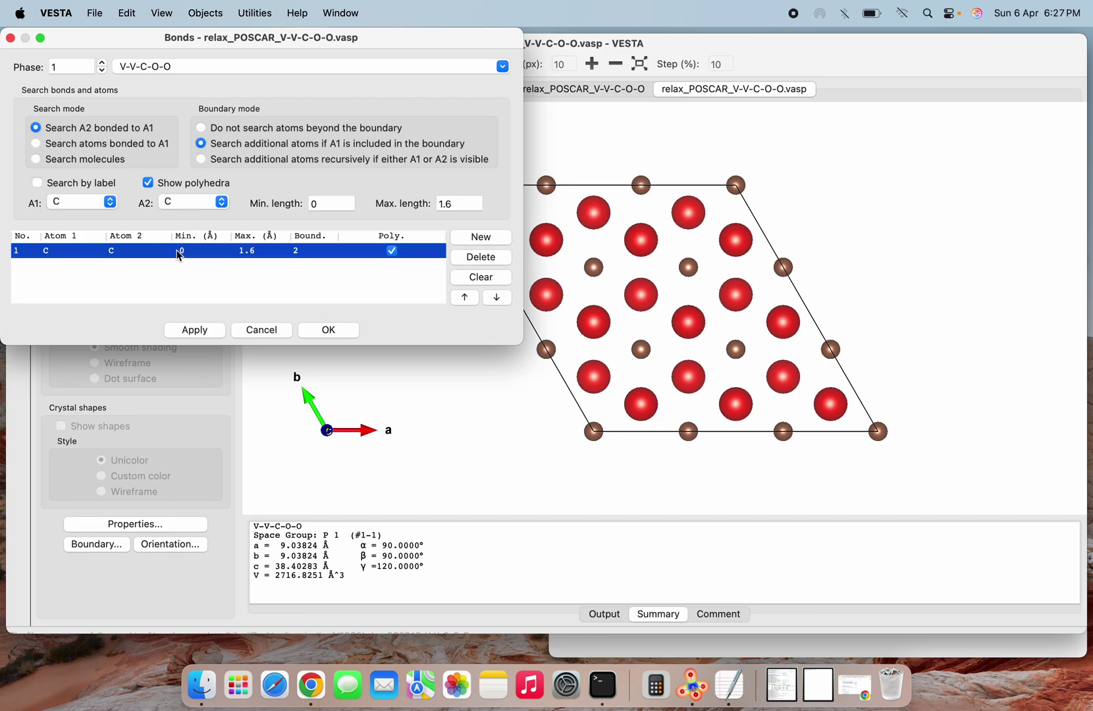
left_click(93, 204)
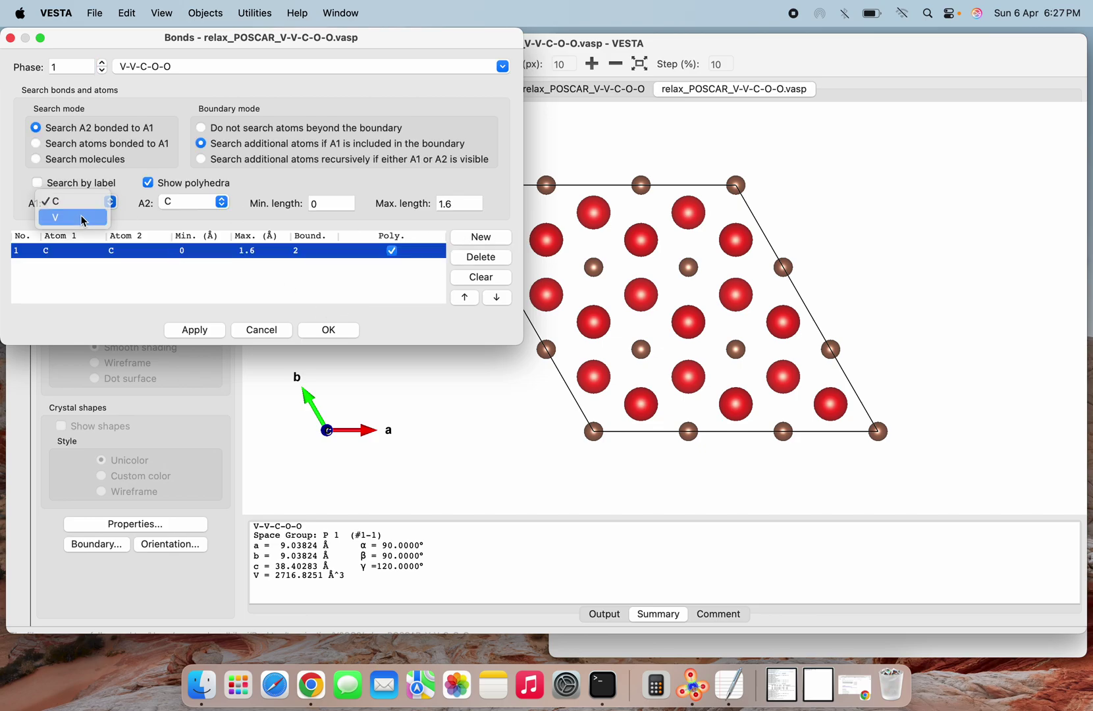
left_click(65, 216)
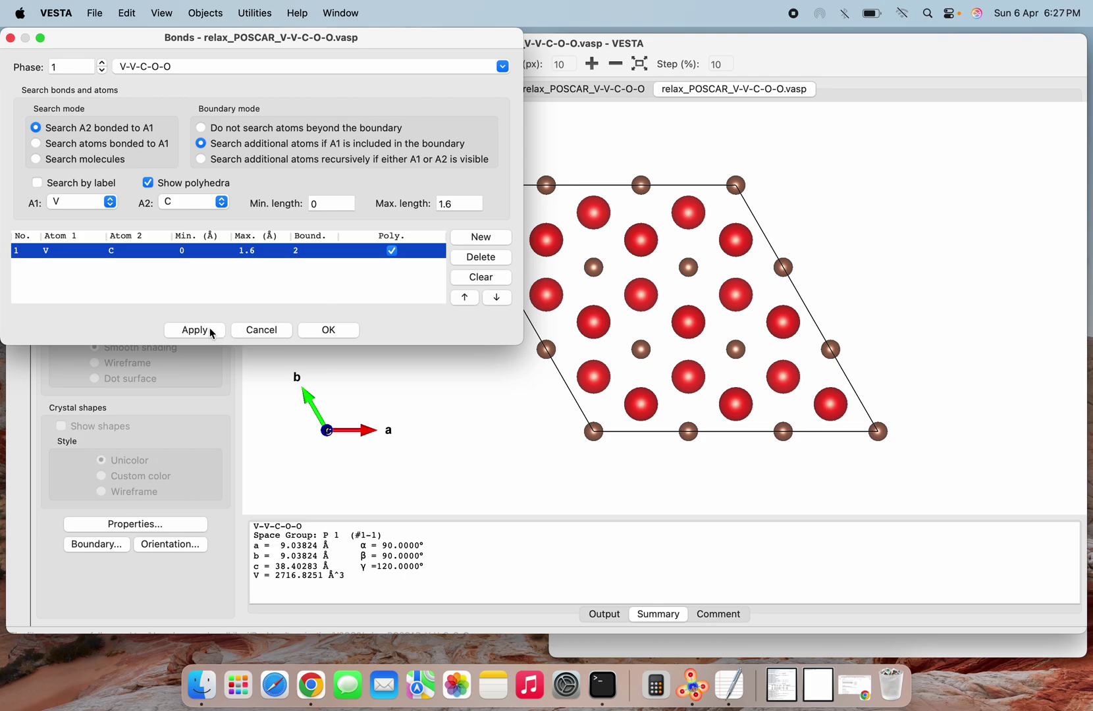
Set the V–C bond's maximum length to 2.2 Å, apply it and close the bond settings
left_click(458, 204)
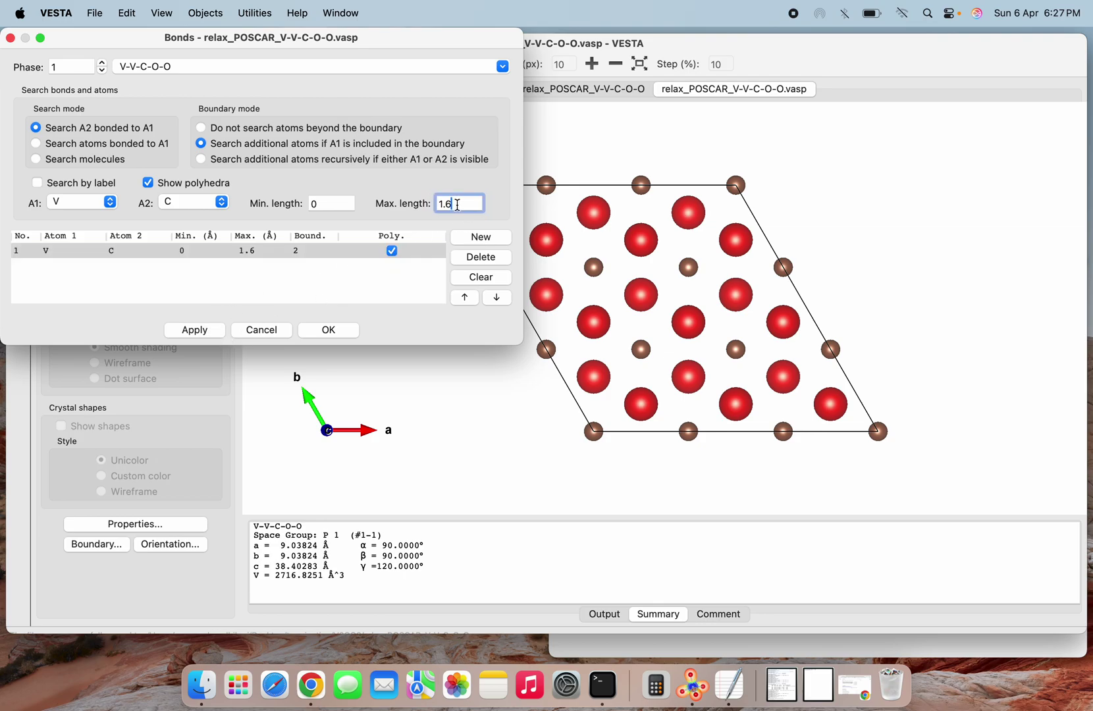
key("BackSpace")
key("BackSpace")
key("BackSpace")
type("2")
left_click(193, 331)
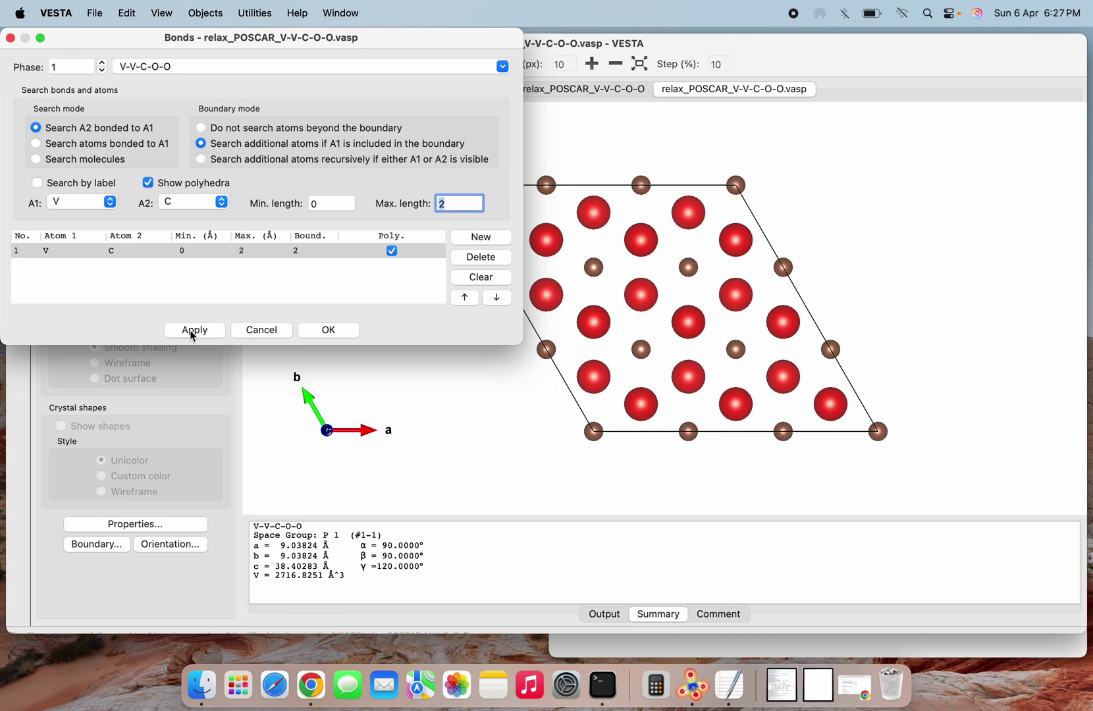
left_click(459, 209)
type(".2")
left_click(191, 330)
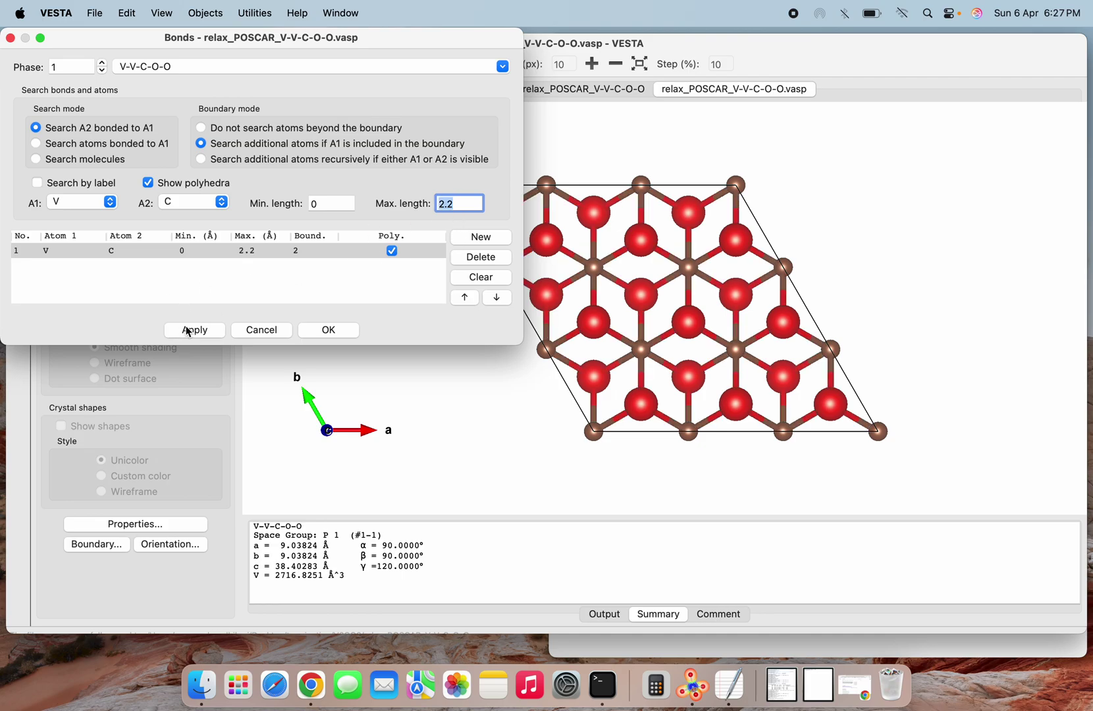
left_click(334, 328)
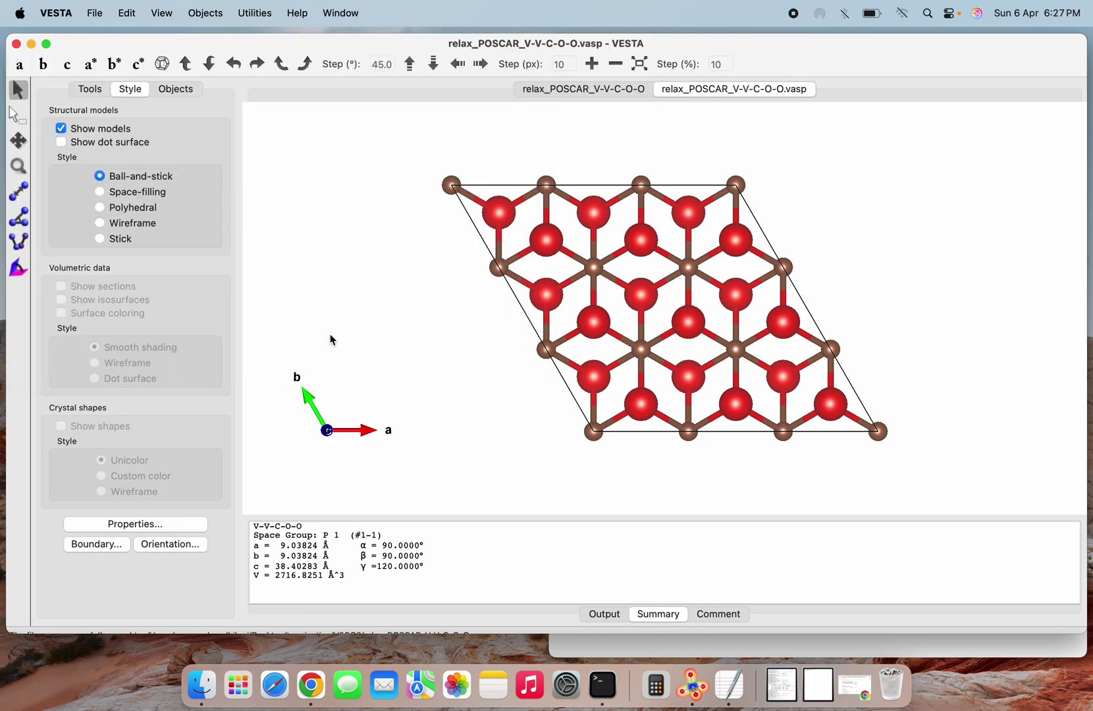
Examine the bonded supercell along the b axis and along the c axis
scroll(632, 355, "up", 1)
scroll(632, 355, "up", 1)
scroll(632, 356, "down", 2)
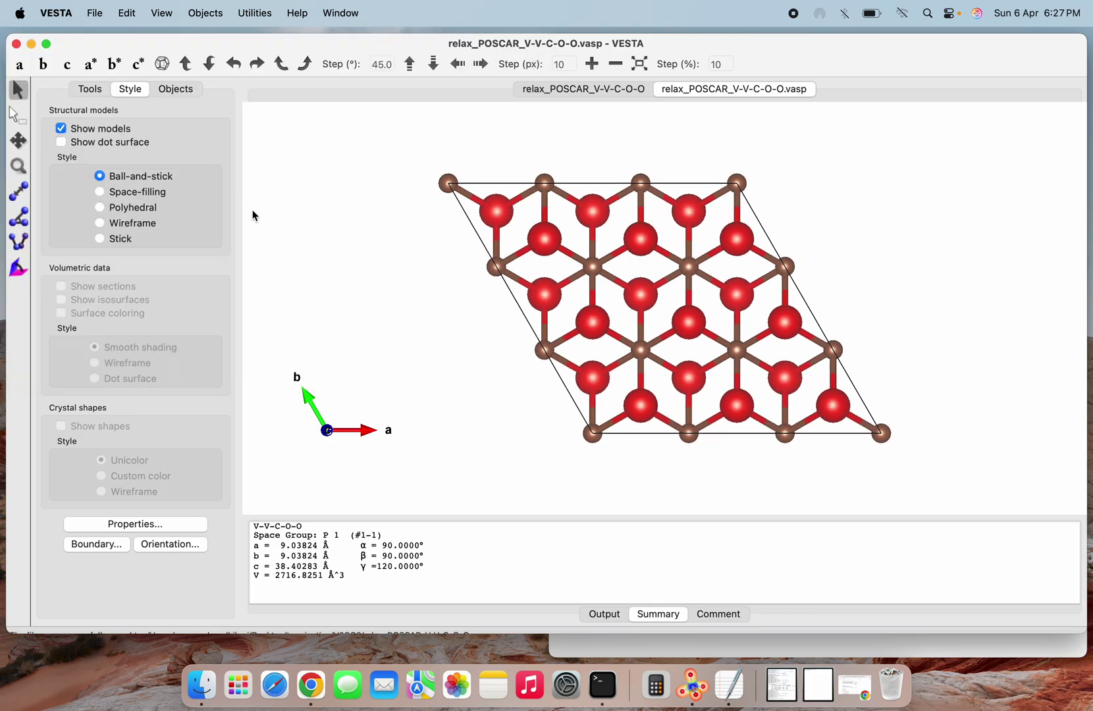
left_click(43, 65)
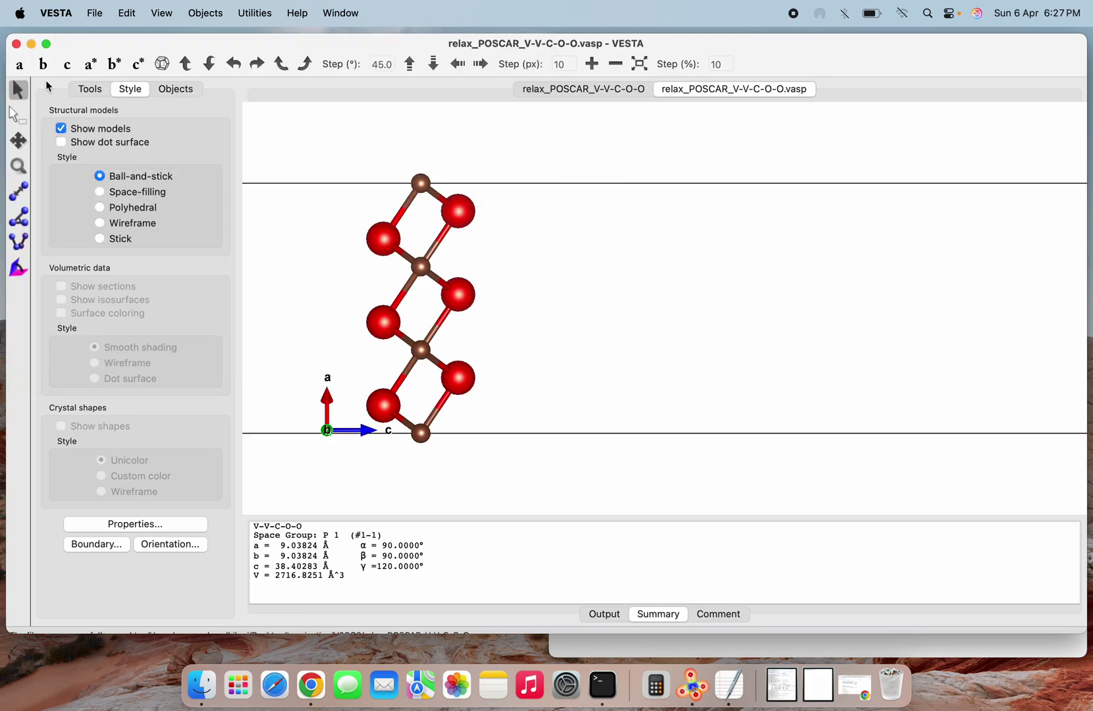
scroll(439, 211, "up", 2)
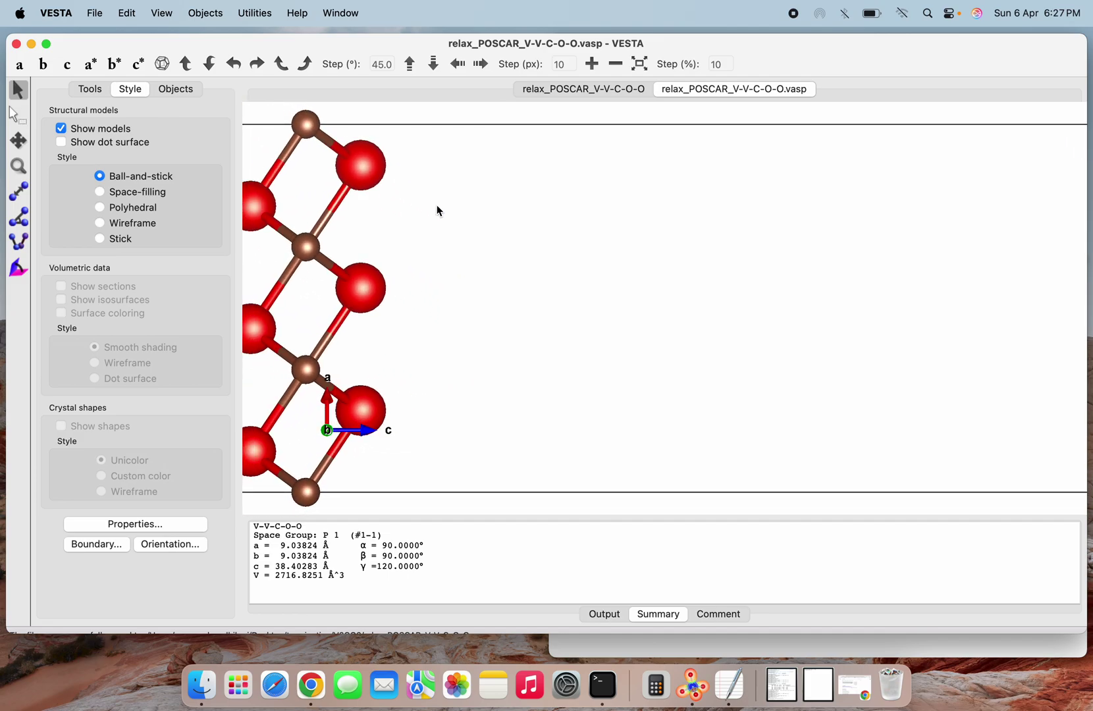
scroll(440, 210, "down", 2)
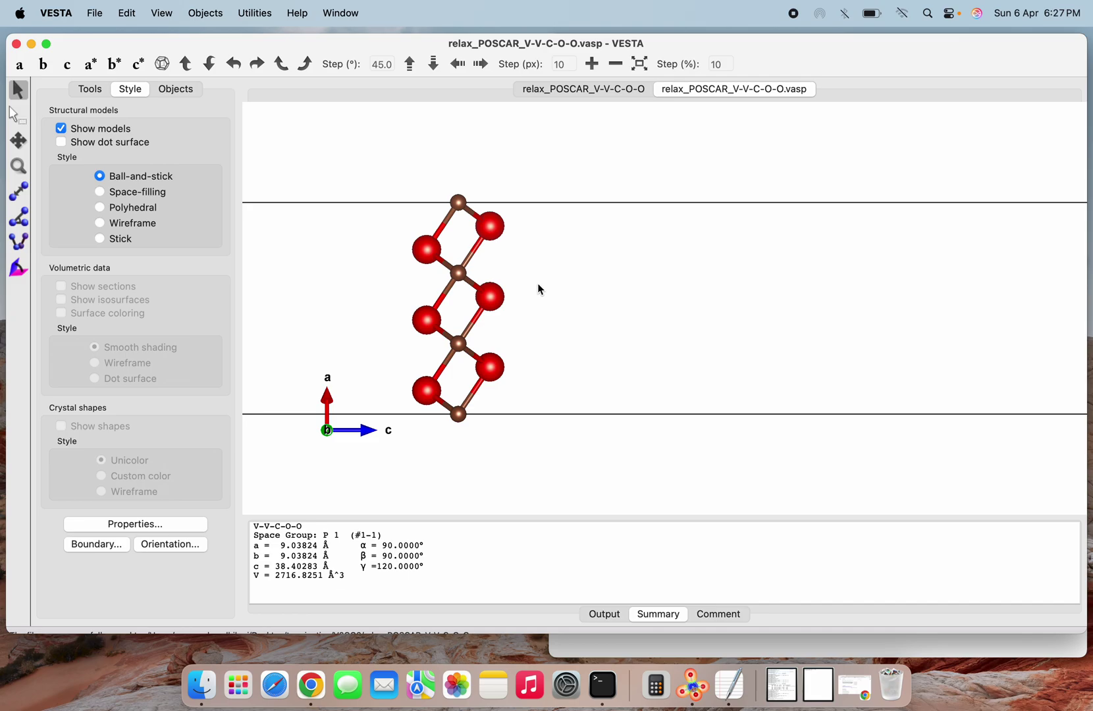
scroll(458, 348, "up", 1)
scroll(461, 352, "down", 2)
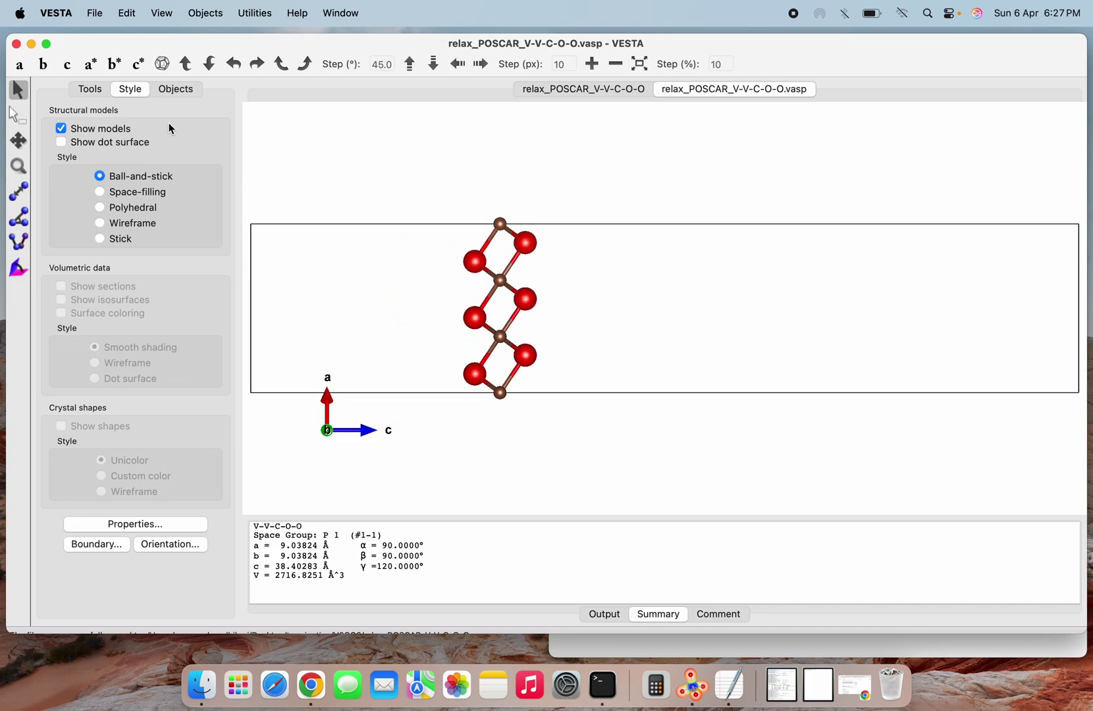
left_click(64, 67)
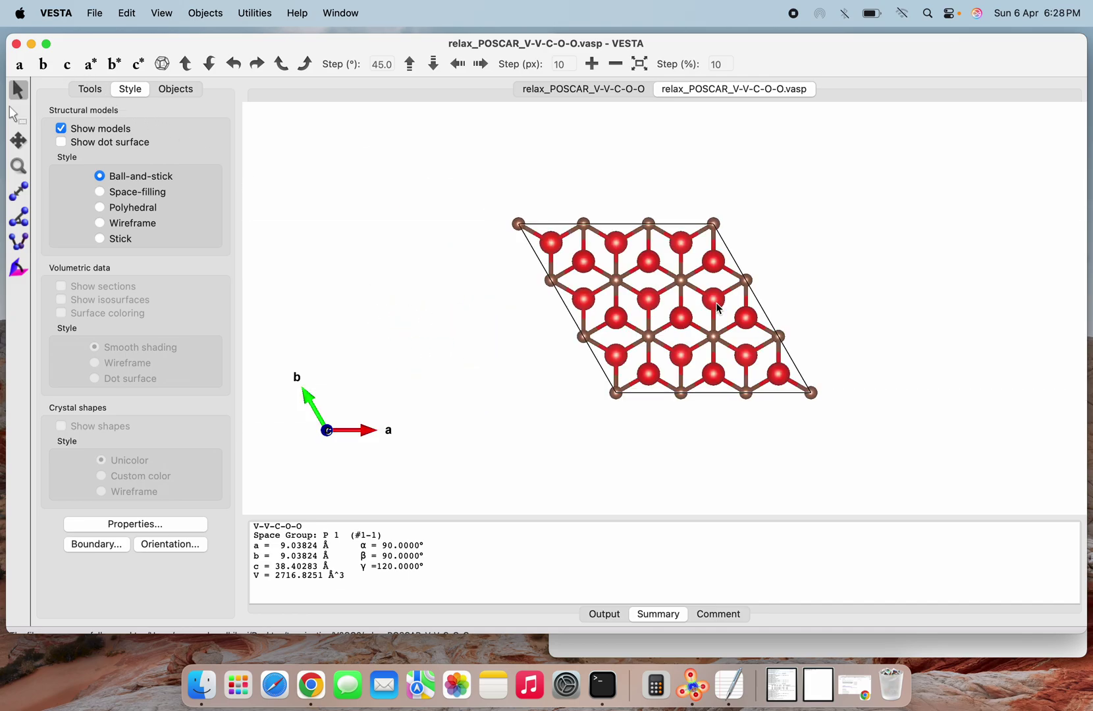
scroll(717, 308, "up", 3)
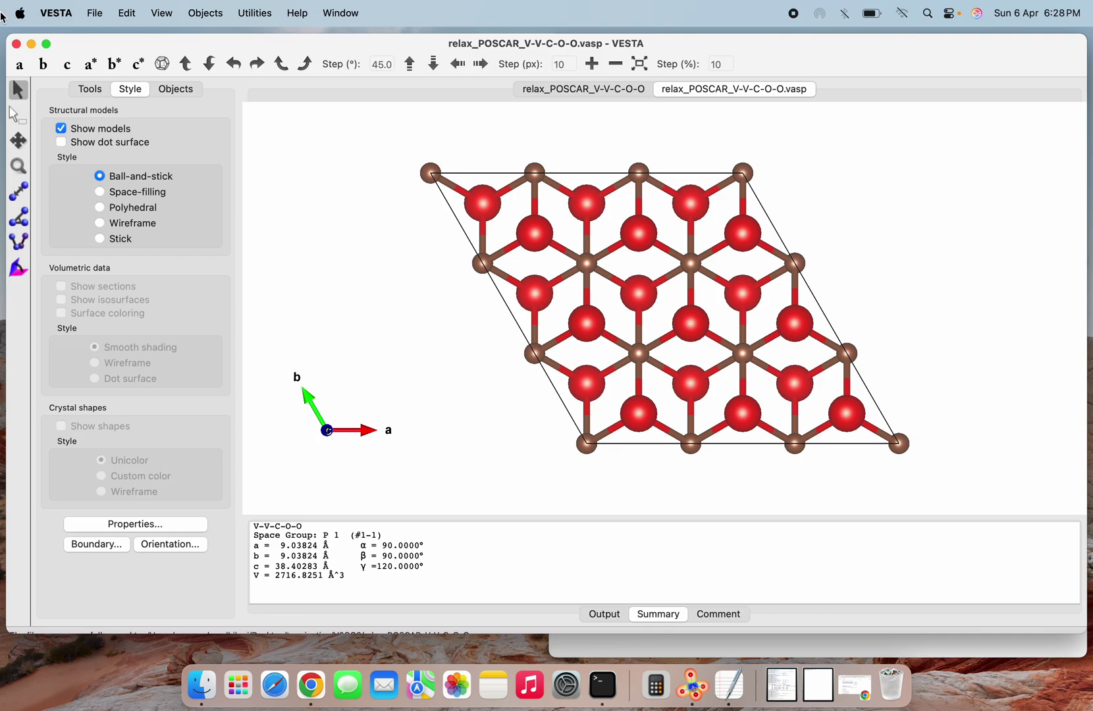
left_click(100, 16)
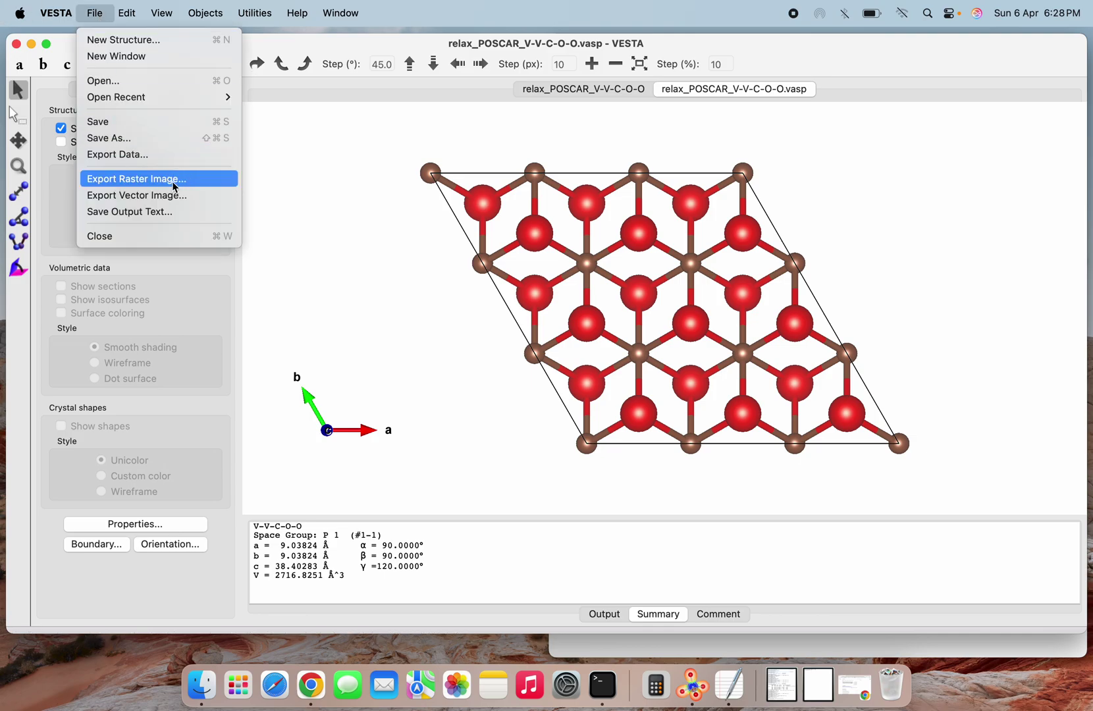
left_click(717, 310)
scroll(628, 391, "down", 3)
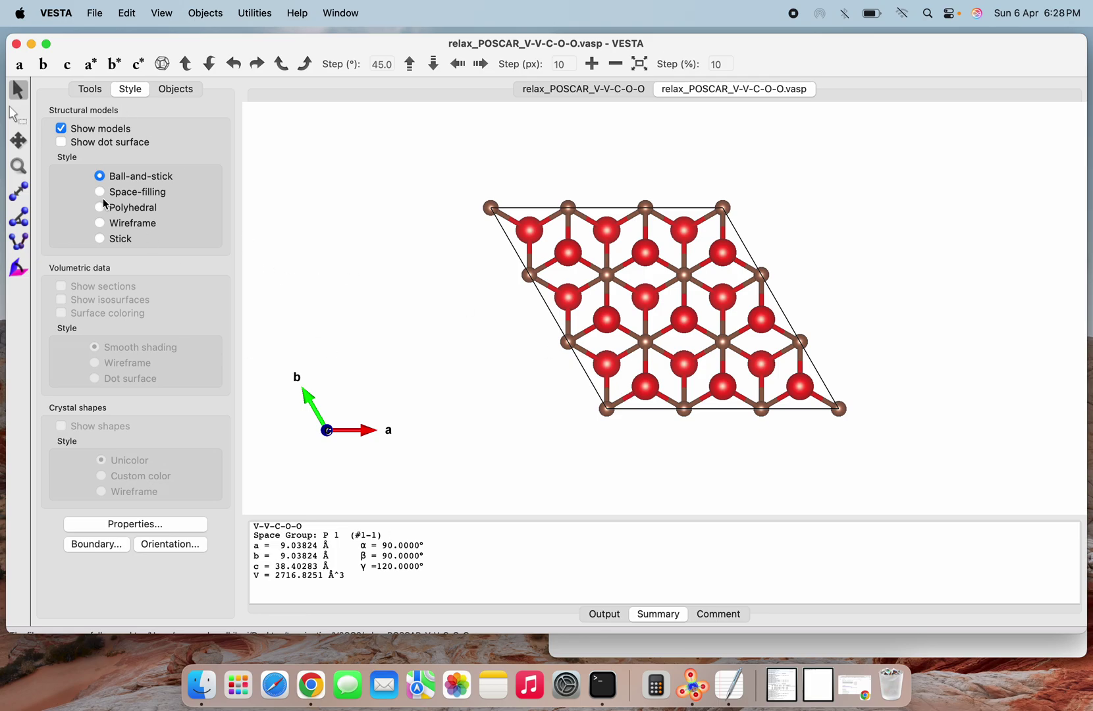
Switch to Terminal, copy relax_POSCAR_V-V-C-O-O to new.vasp and list the folder's files
left_click(616, 653)
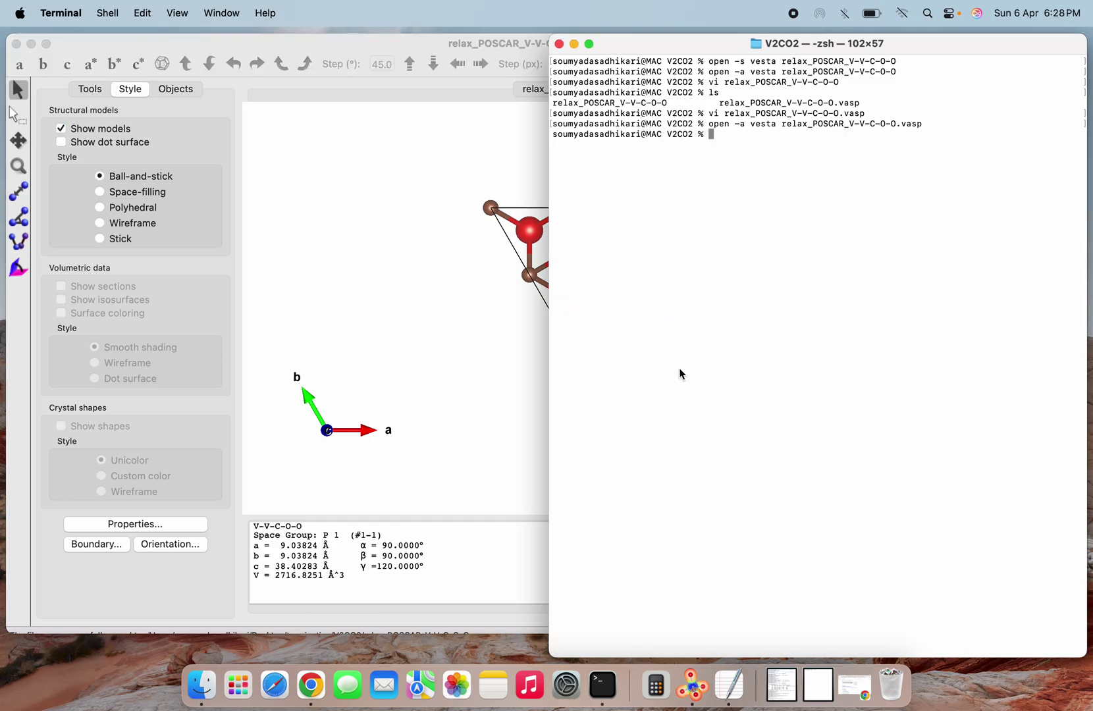
type("cp relax_POSCAR_V-V-C-O-O")
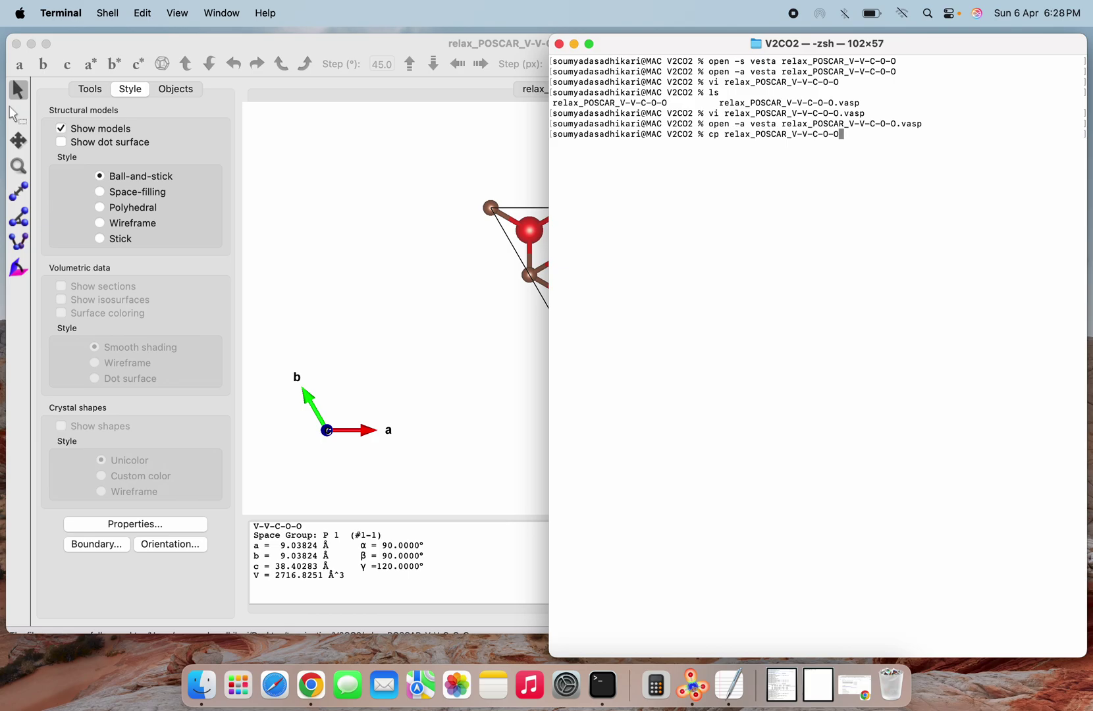
type(" new.vasp")
key("Return")
type("ls")
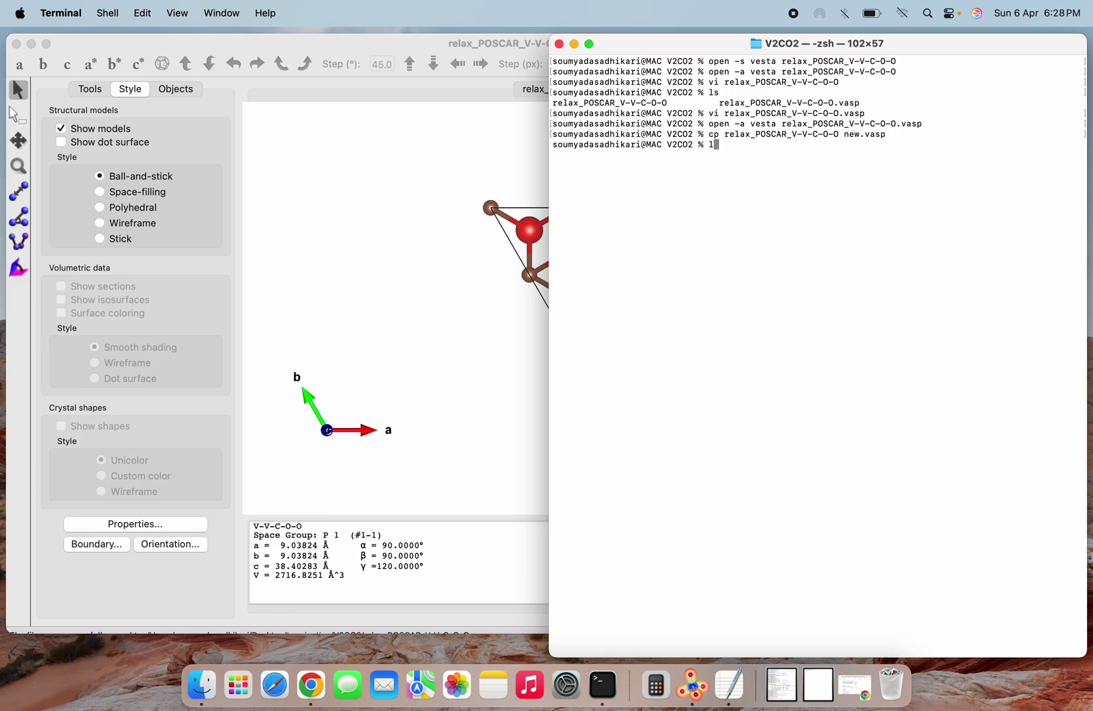
key("Return")
Edit new.vasp in vi, replacing the element symbol O with F in the species line, then save and quit
type("vi new.vasp")
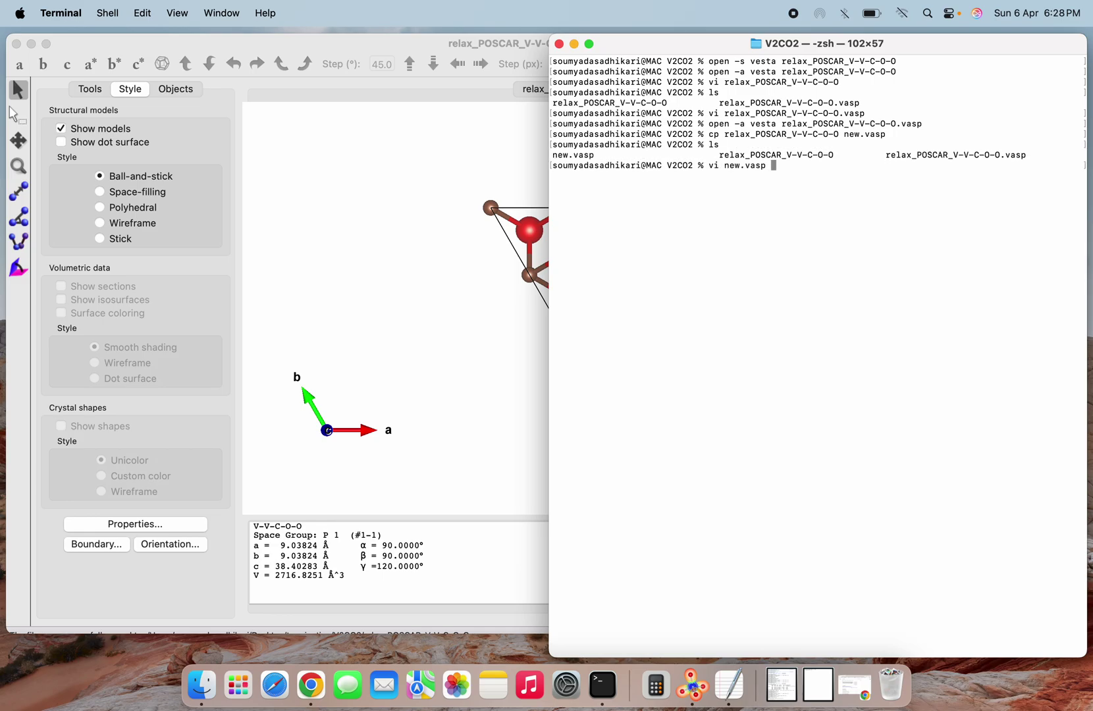
key("Return")
key("Down")
key("Down")
key("Down")
key("Down")
key("Down")
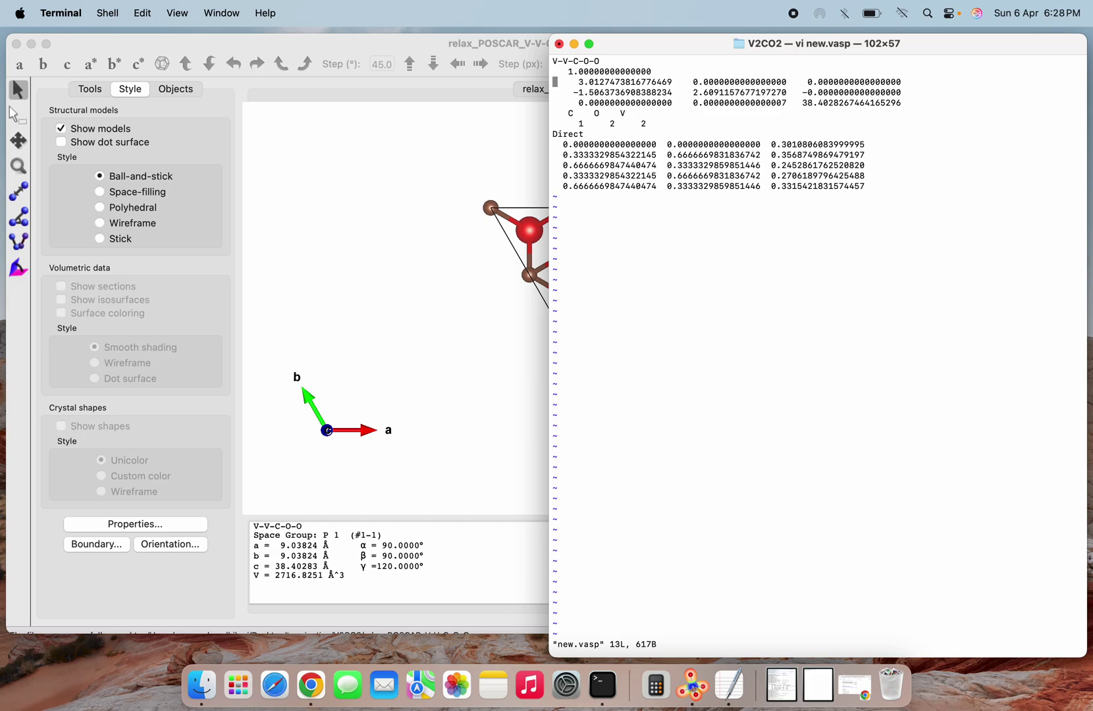
key("Right")
key("Right")
key("Right")
key("Right")
key("Right")
key("Right")
key("Right")
key("Right")
key("i")
key("Delete")
type("F")
key("Escape")
type(":wq!")
key("Return")
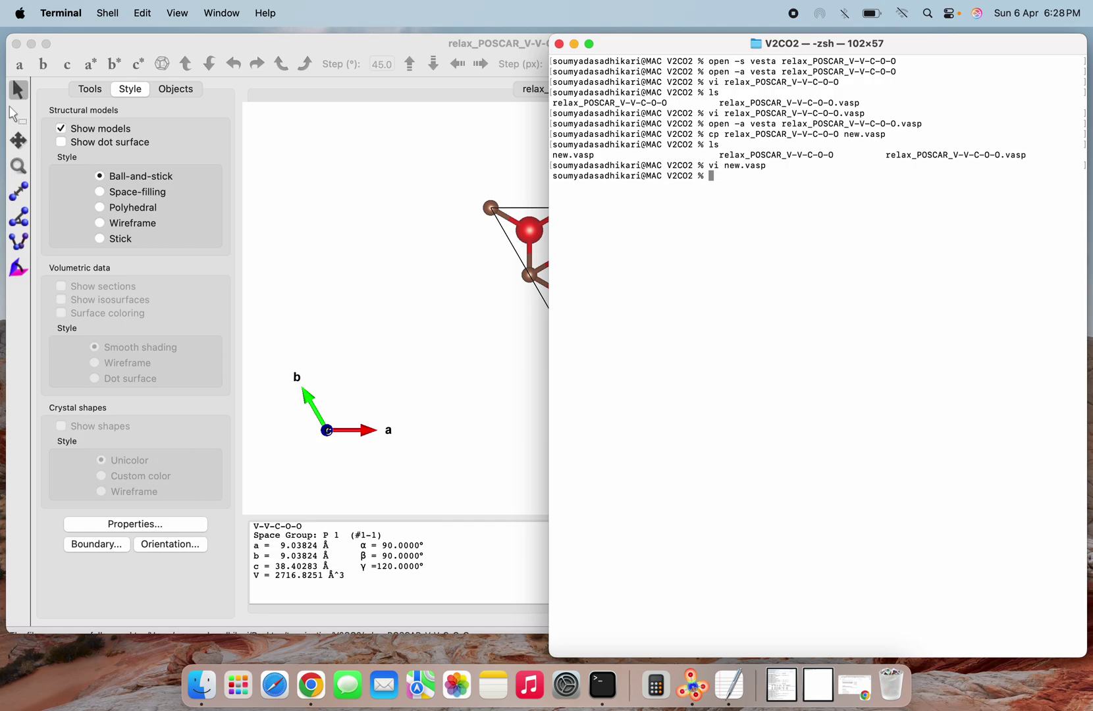
Open new.vasp in VESTA from the command line
type("open -a vesta new.vasp")
key("Return")
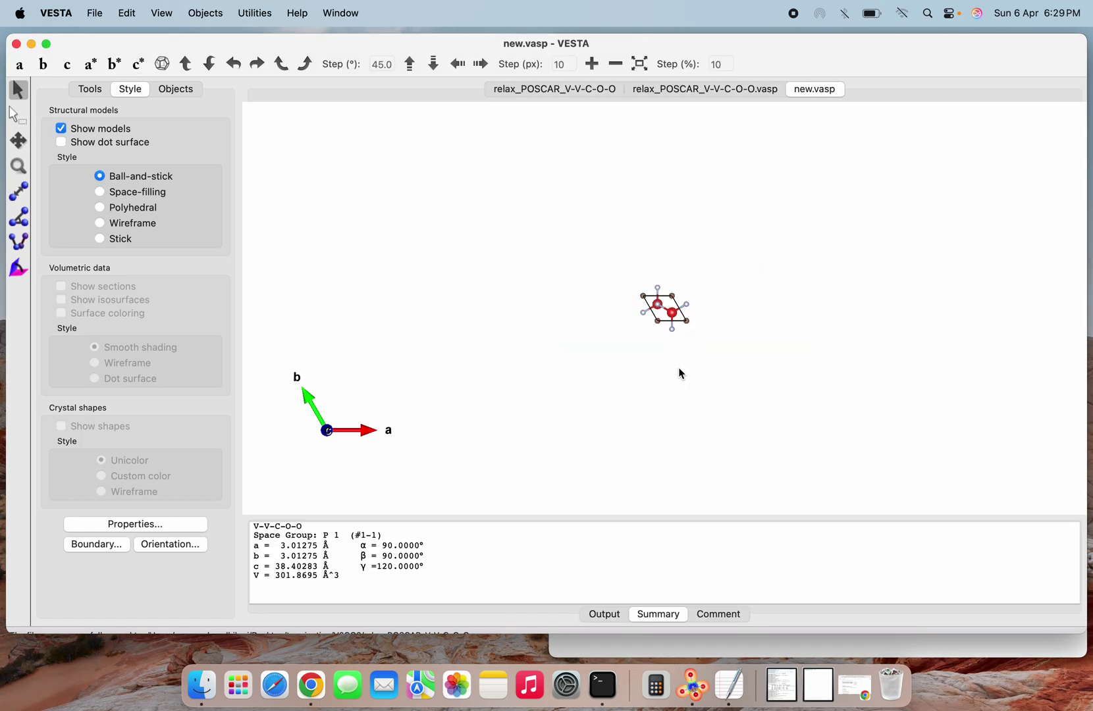
scroll(669, 304, "up", 10)
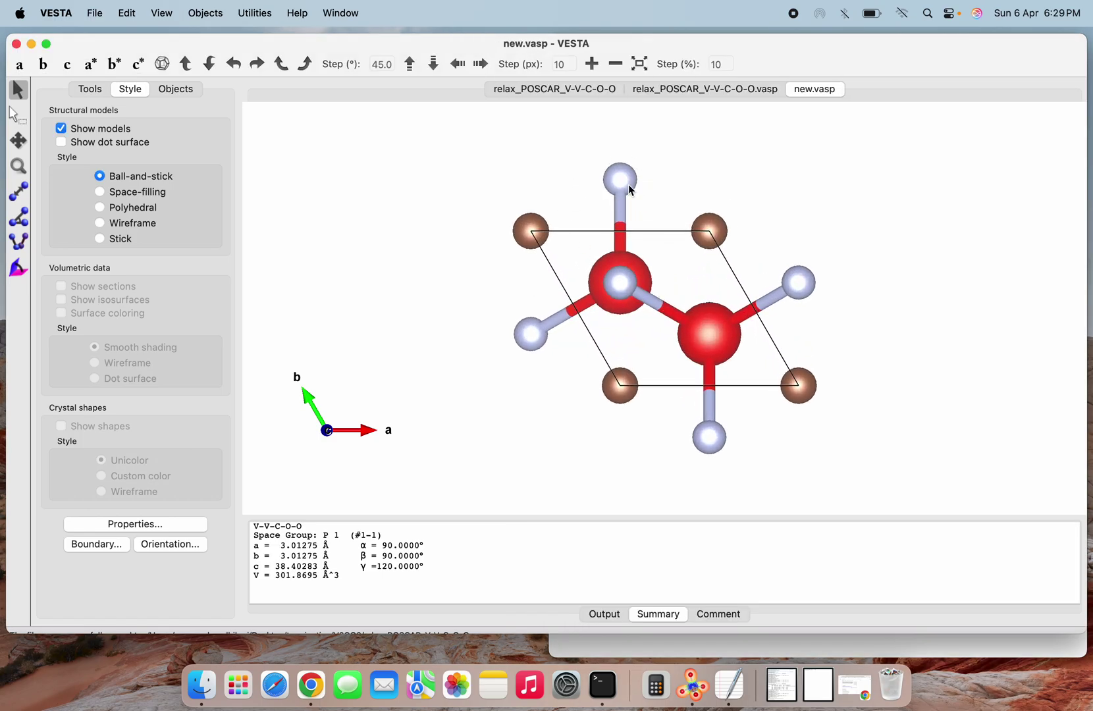
Set up a 3×3×1 unit cell transformation for new.vasp, entering 3 for the first two diagonal elements of the rotation matrix
left_click(96, 14)
mouse_move(131, 22)
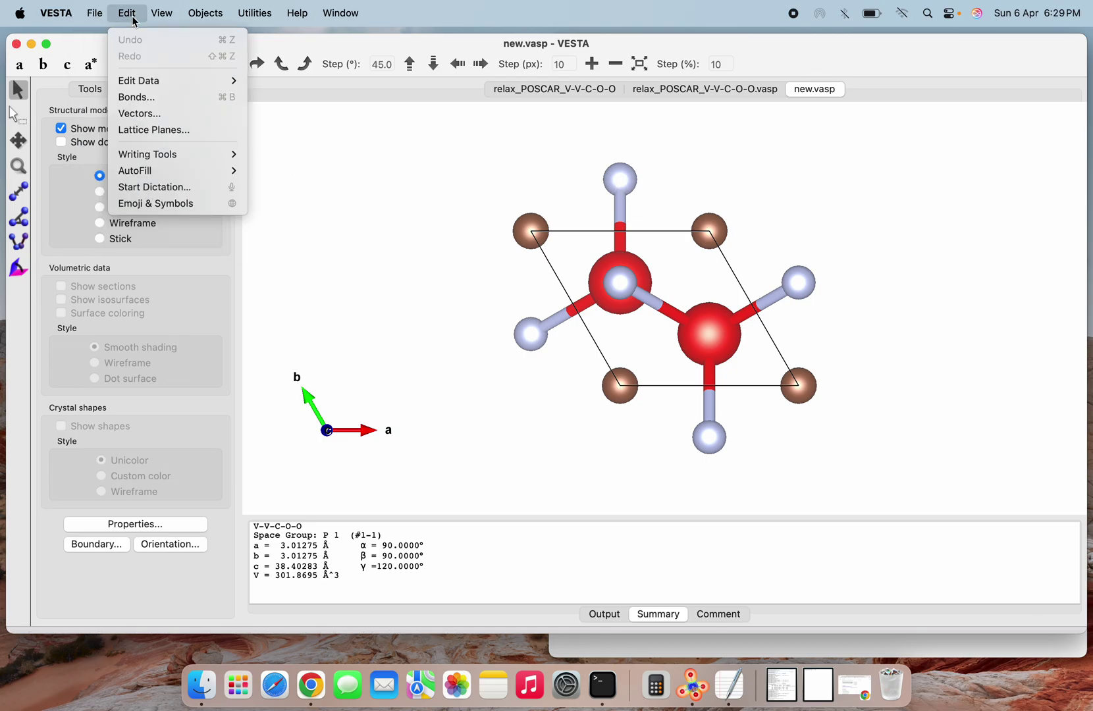
mouse_move(173, 80)
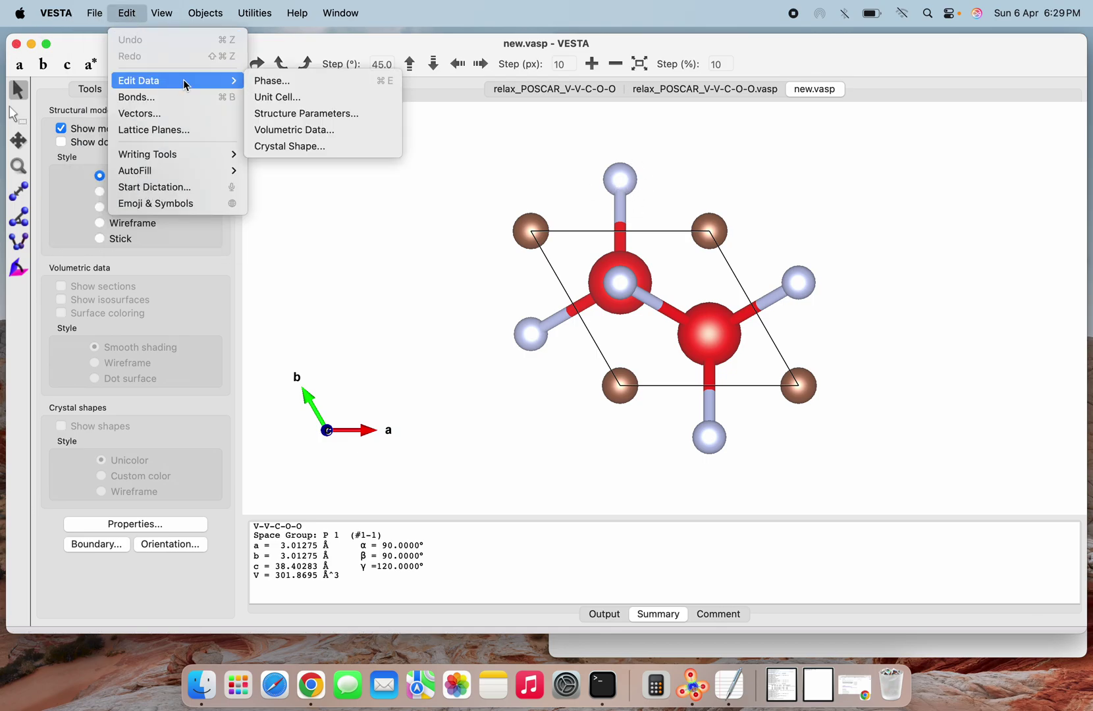
left_click(286, 81)
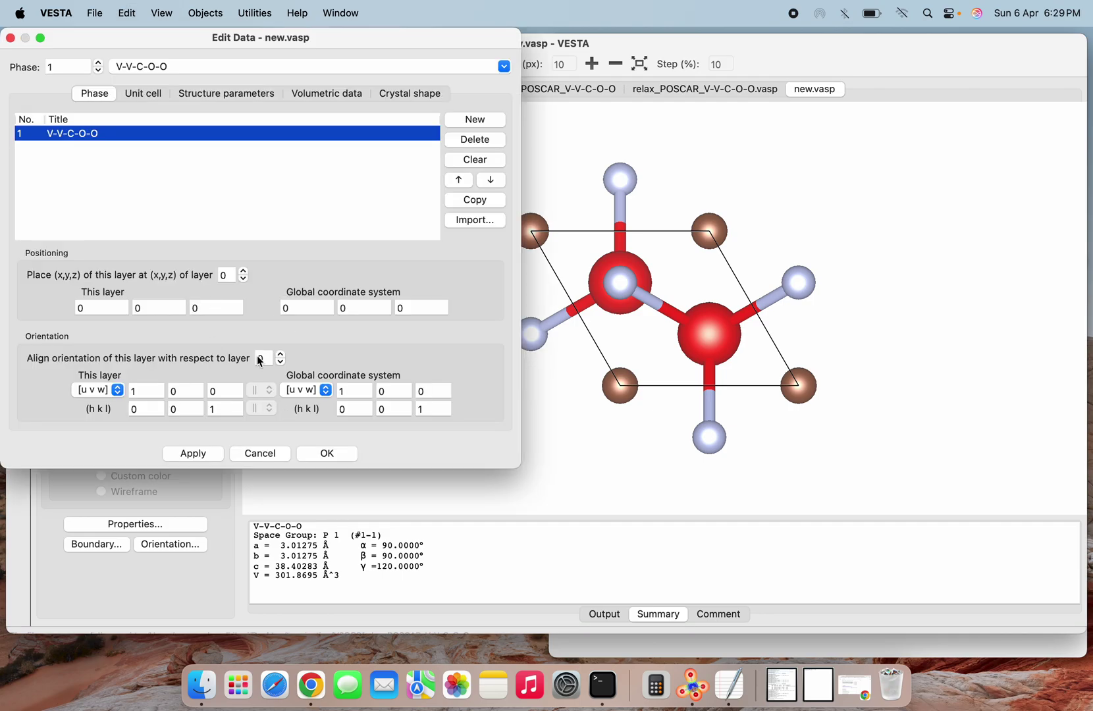
left_click(141, 95)
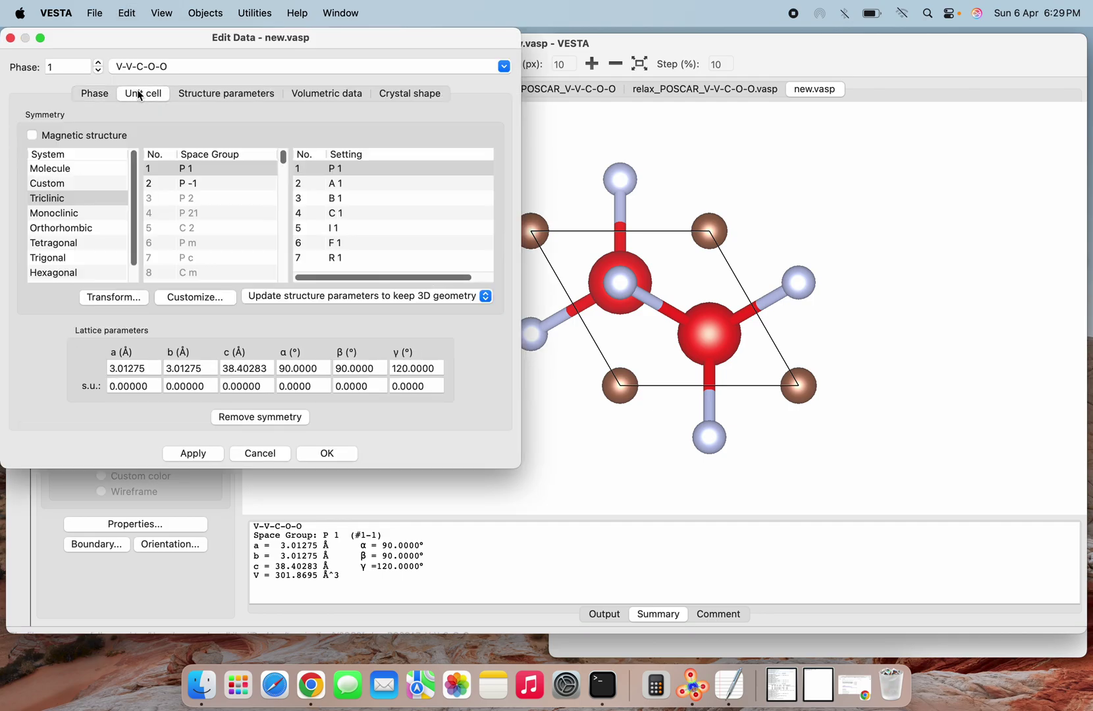
left_click(116, 298)
key("BackSpace")
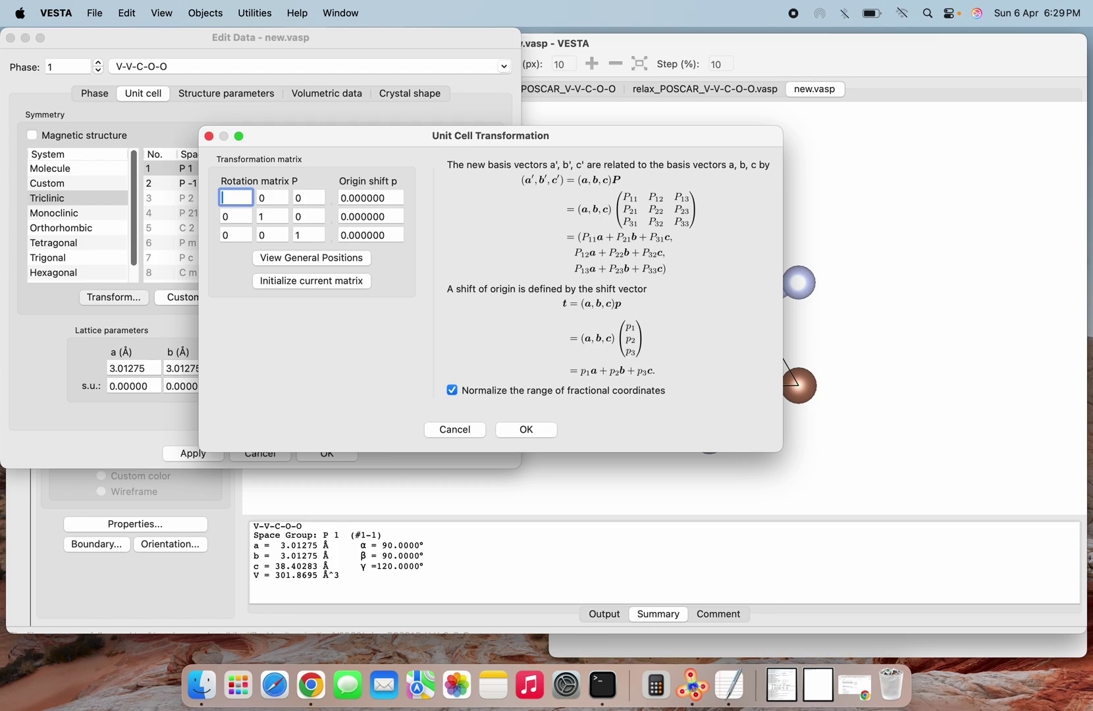
type("3")
double_click(280, 223)
key("BackSpace")
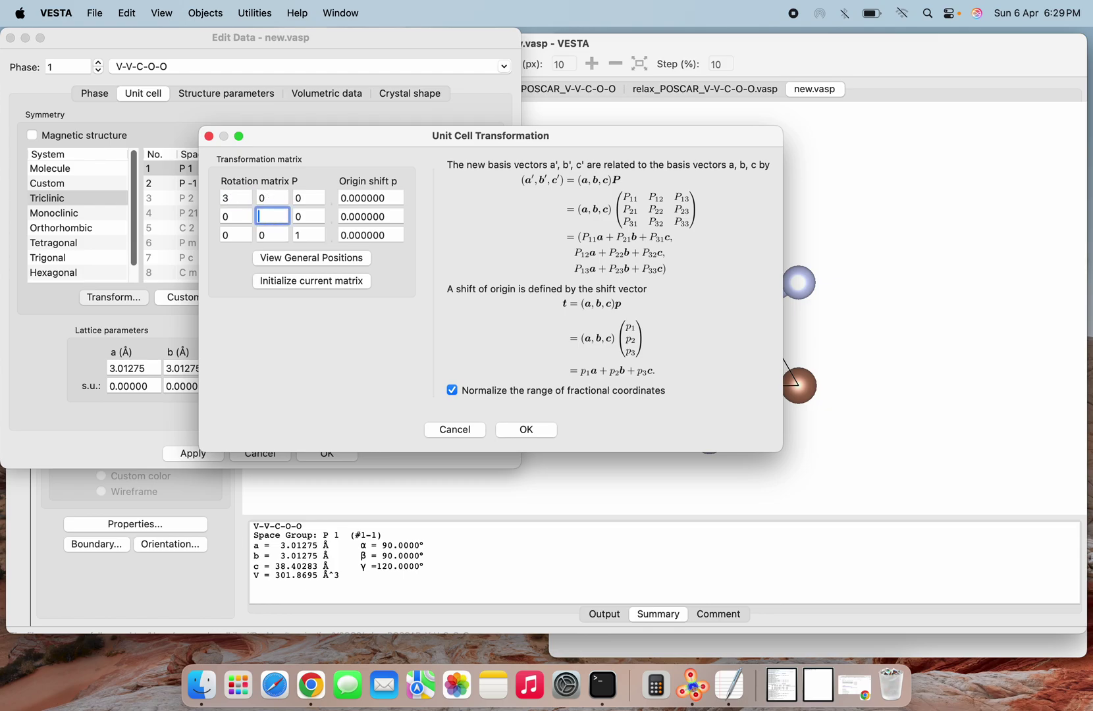
Convert the new.vasp structure by searching atoms in the new unit cell and adding them as new sites, and apply the supercell
left_click(517, 432)
left_click(382, 341)
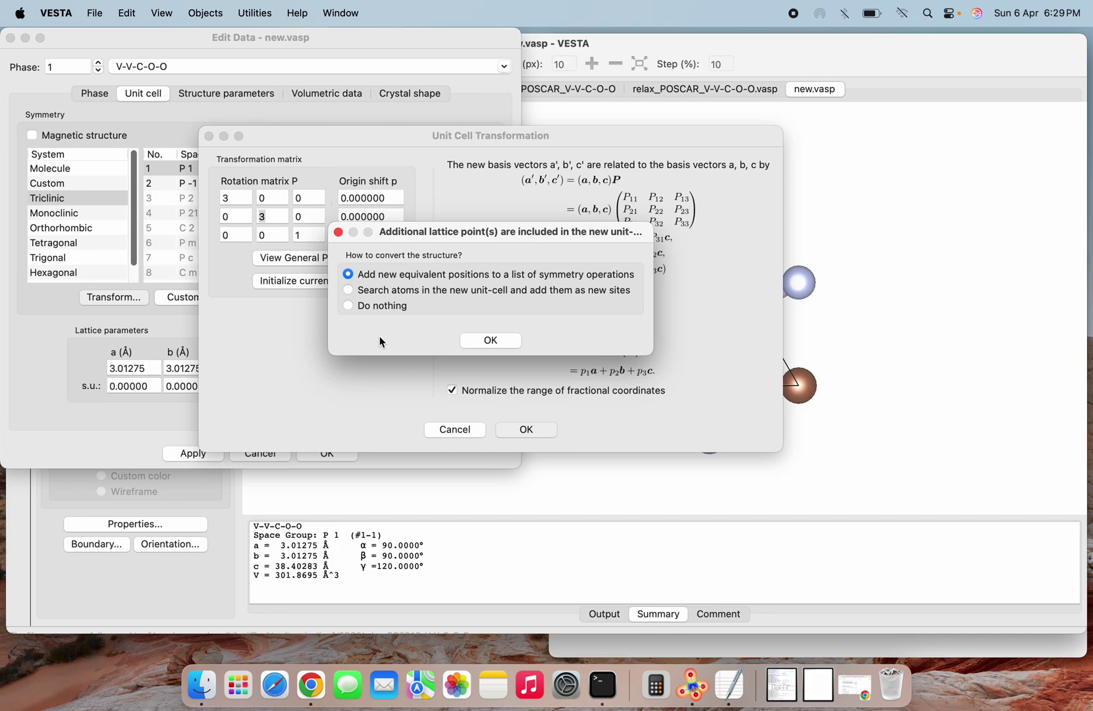
left_click(426, 291)
left_click(491, 341)
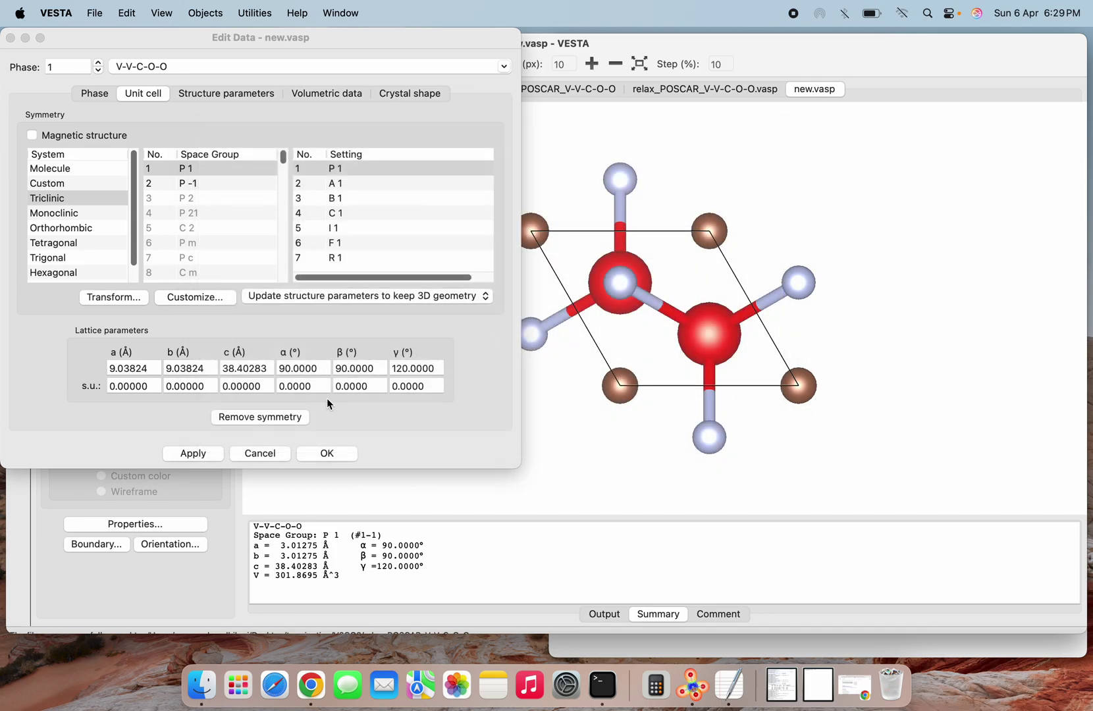
left_click(194, 453)
left_click(347, 453)
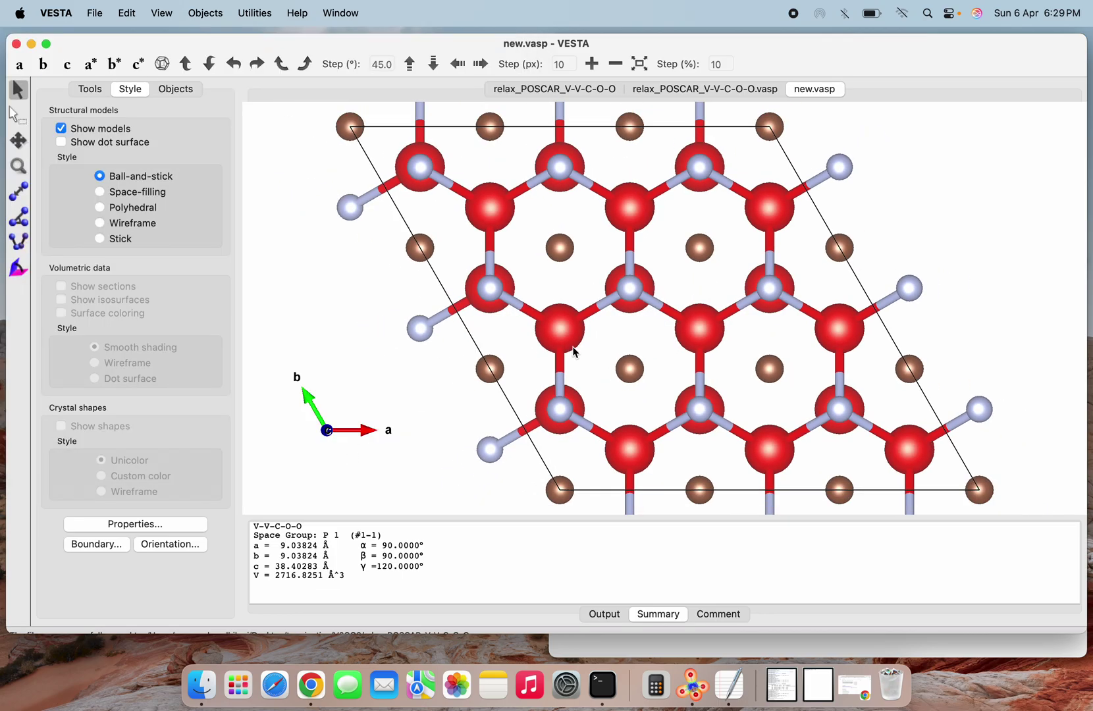
Examine the fluorine-terminated supercell along the a axis, along the c axis and from an oblique angle
scroll(574, 352, "down", 5)
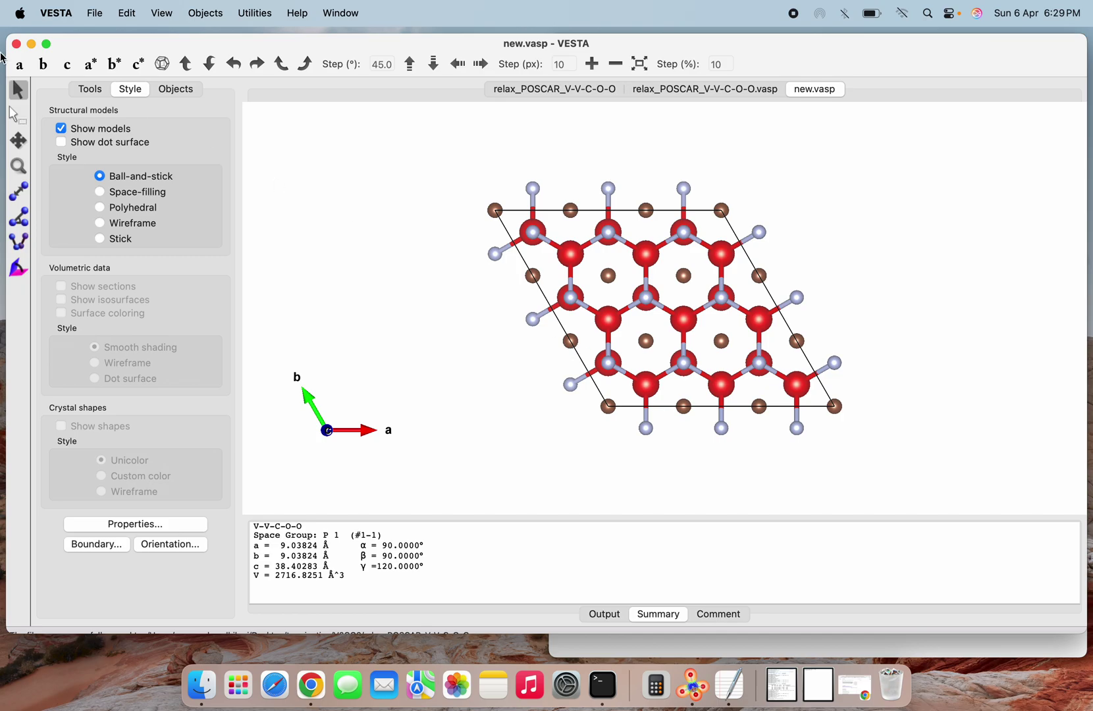
left_click(20, 65)
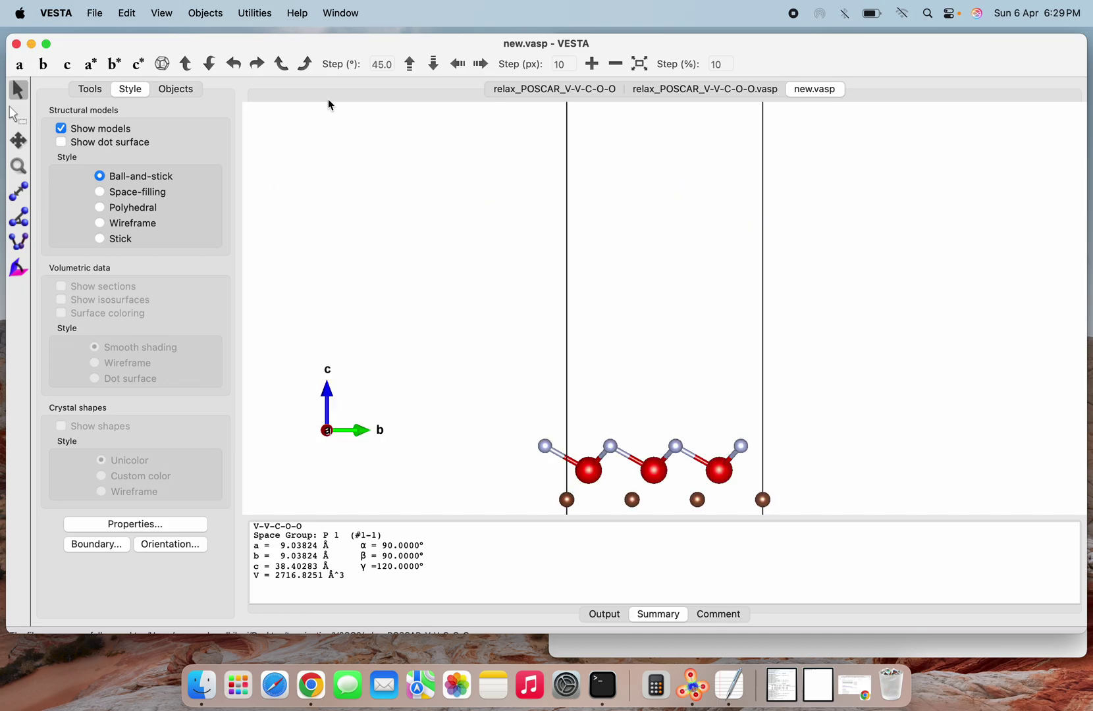
scroll(715, 305, "down", 5)
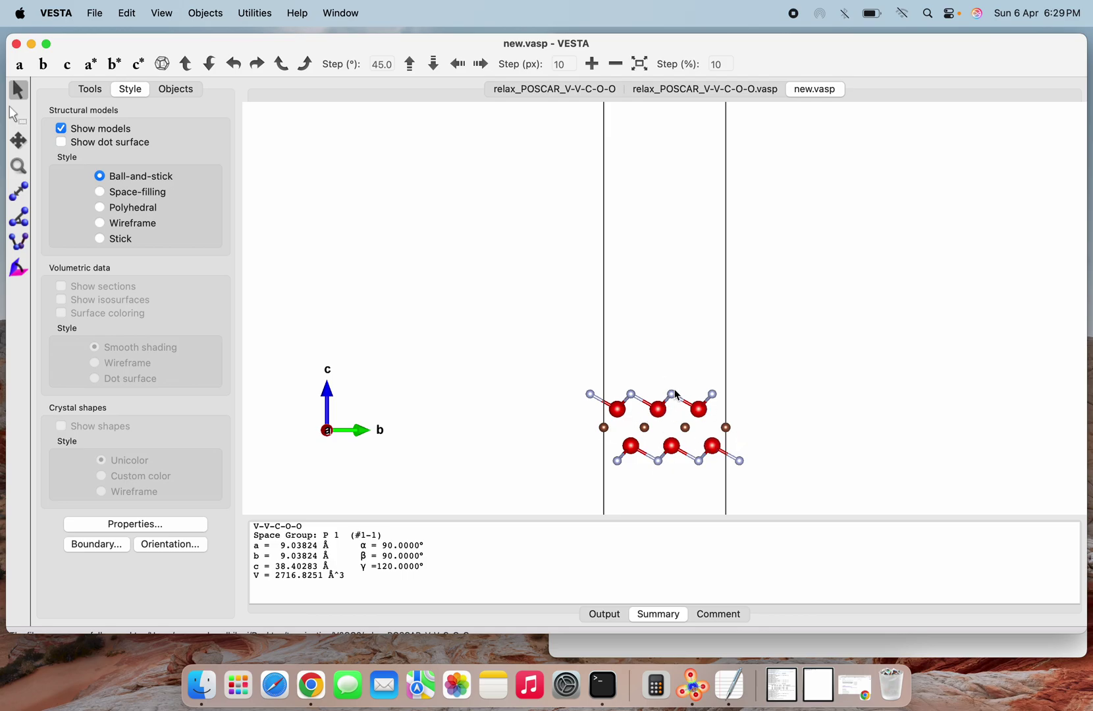
scroll(650, 298, "down", 3)
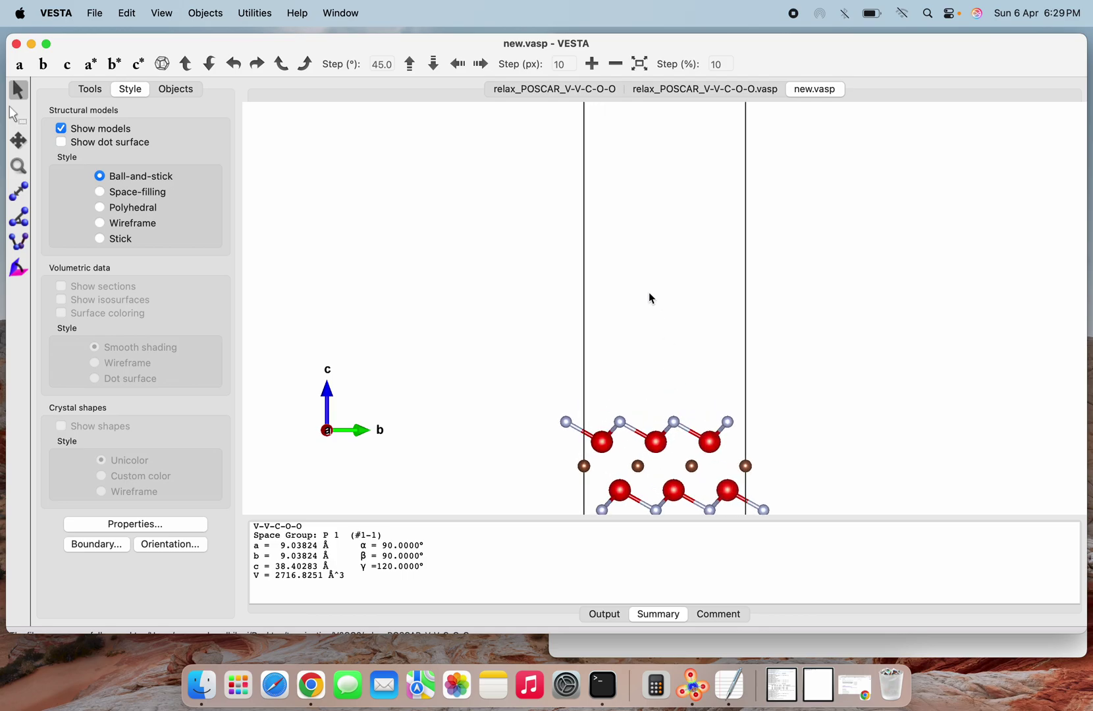
left_click(66, 66)
scroll(619, 300, "up", 4)
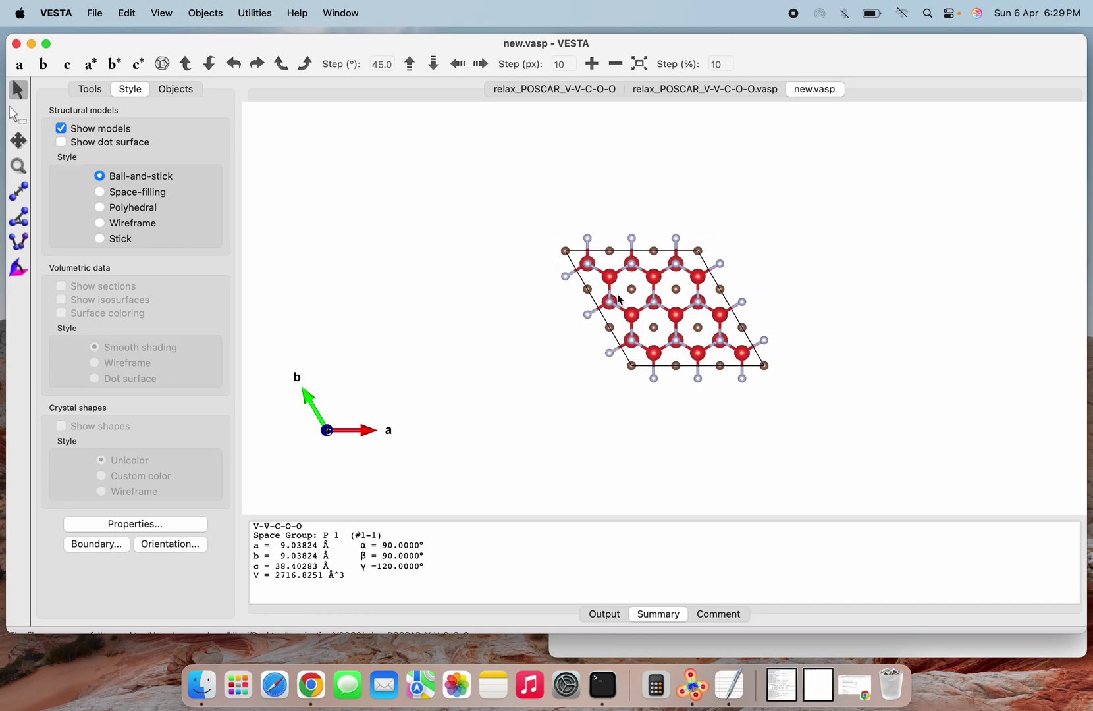
scroll(619, 300, "up", 6)
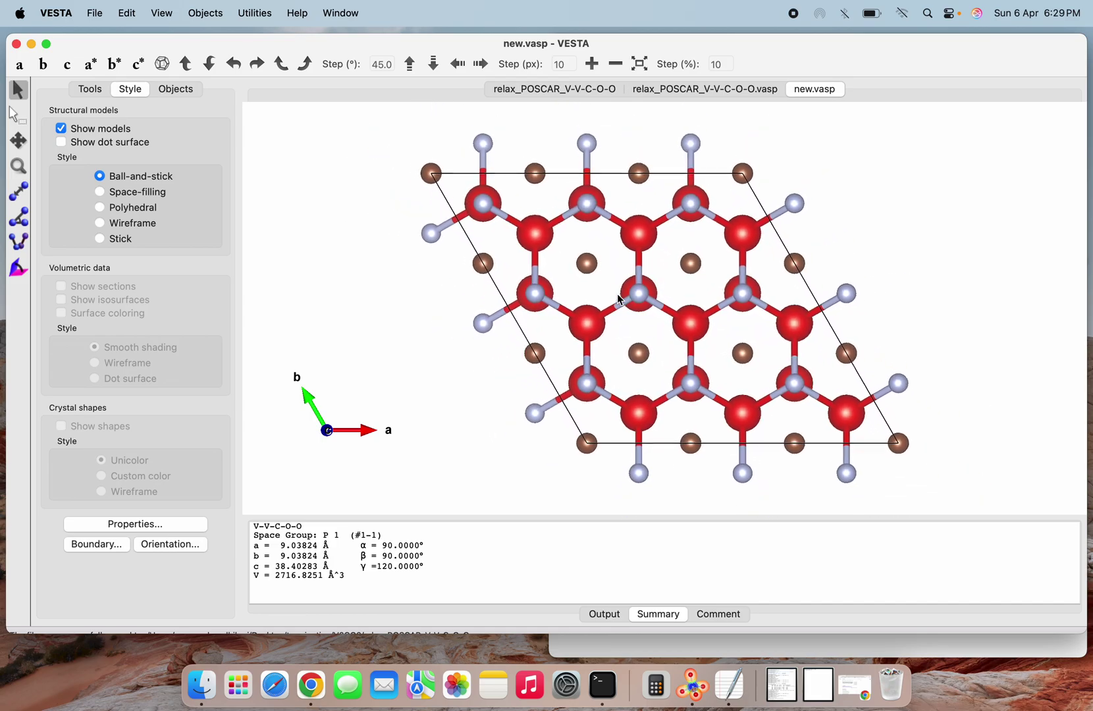
scroll(619, 299, "down", 1)
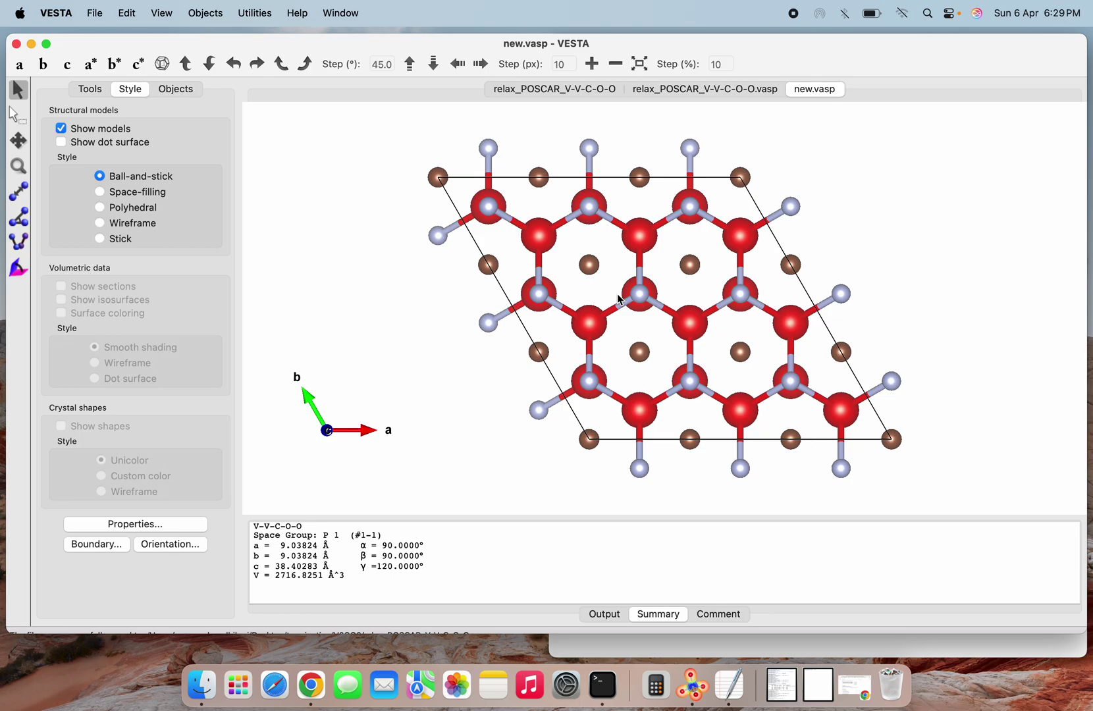
scroll(619, 300, "down", 10)
scroll(619, 300, "up", 8)
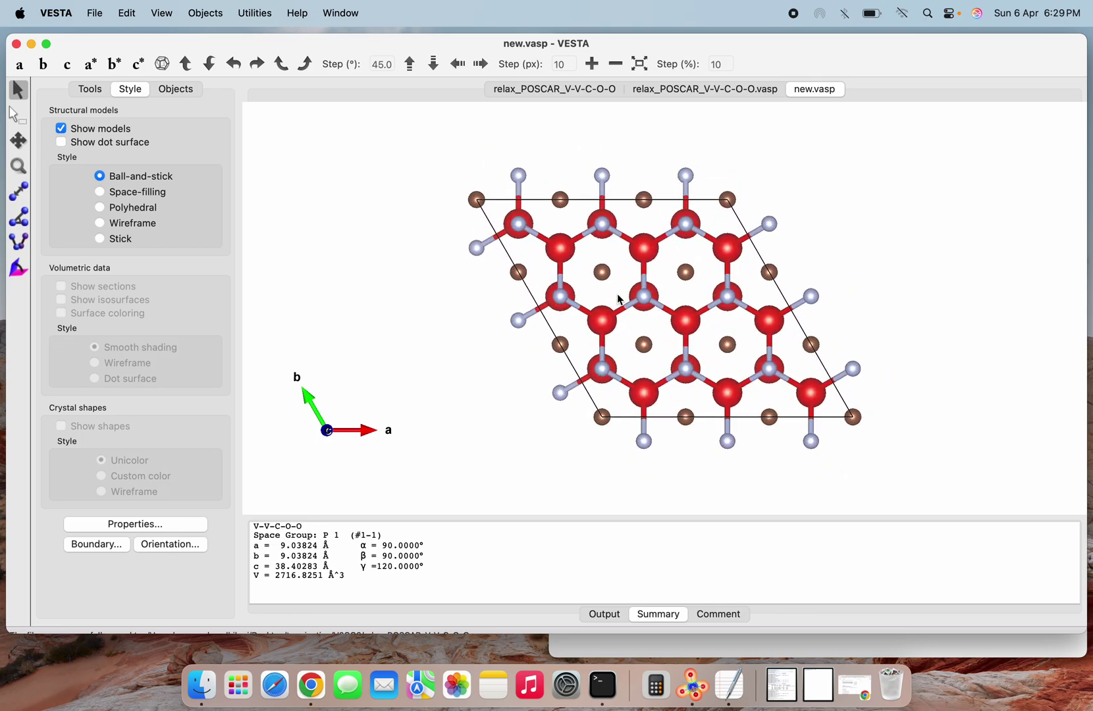
scroll(619, 300, "down", 1)
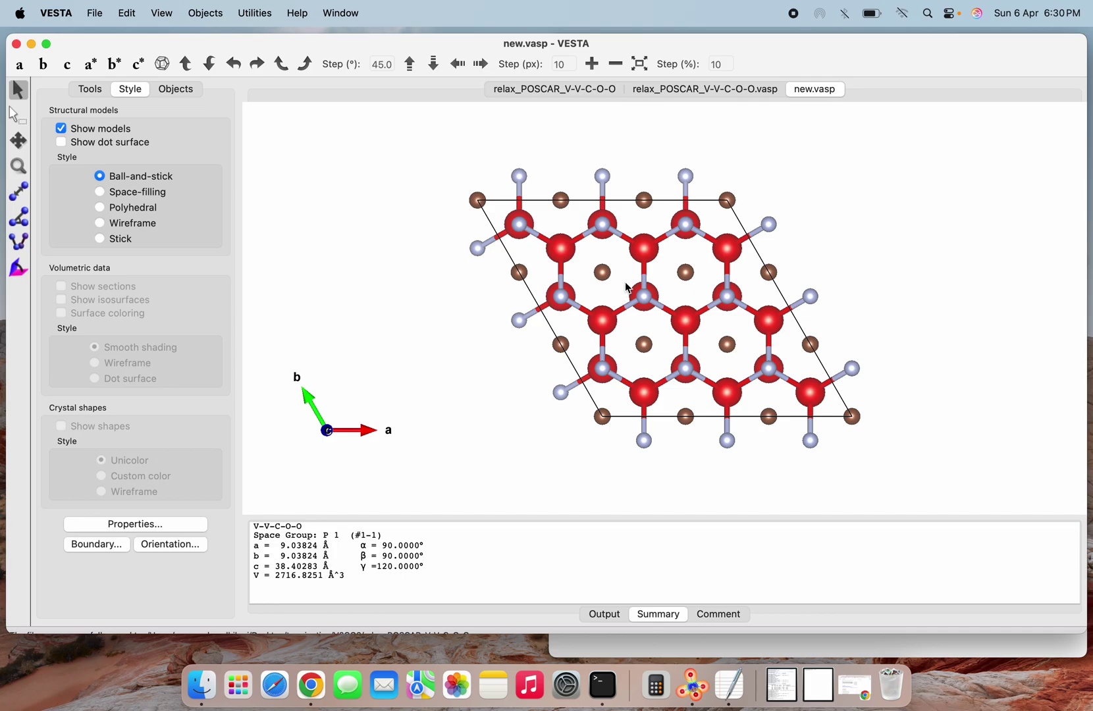
left_click_drag(624, 304, 1003, 107)
scroll(567, 335, "down", 5)
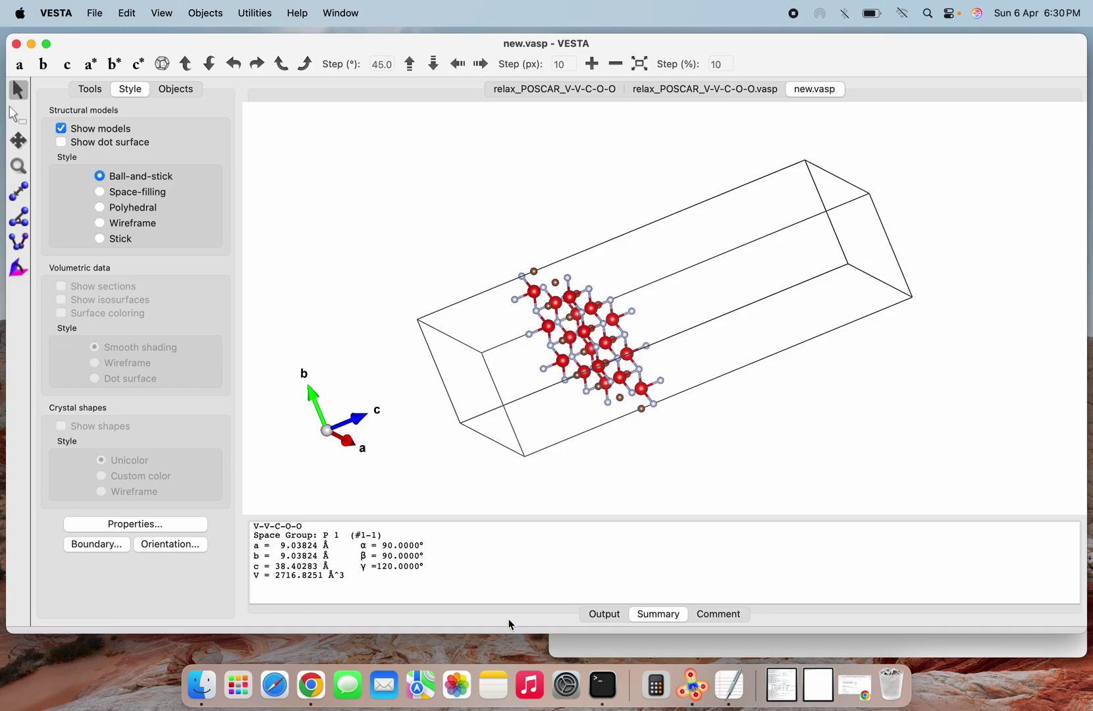
Switch to Terminal and list the files in the V2CO2 folder
left_click(603, 684)
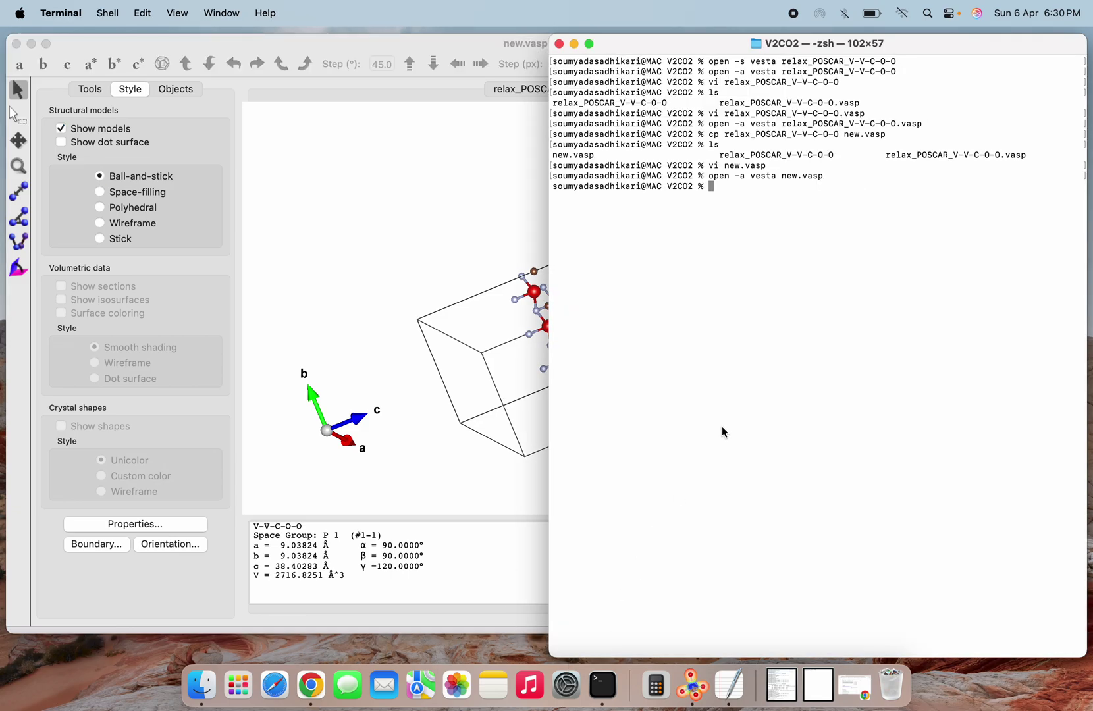
type("ls")
key("Return")
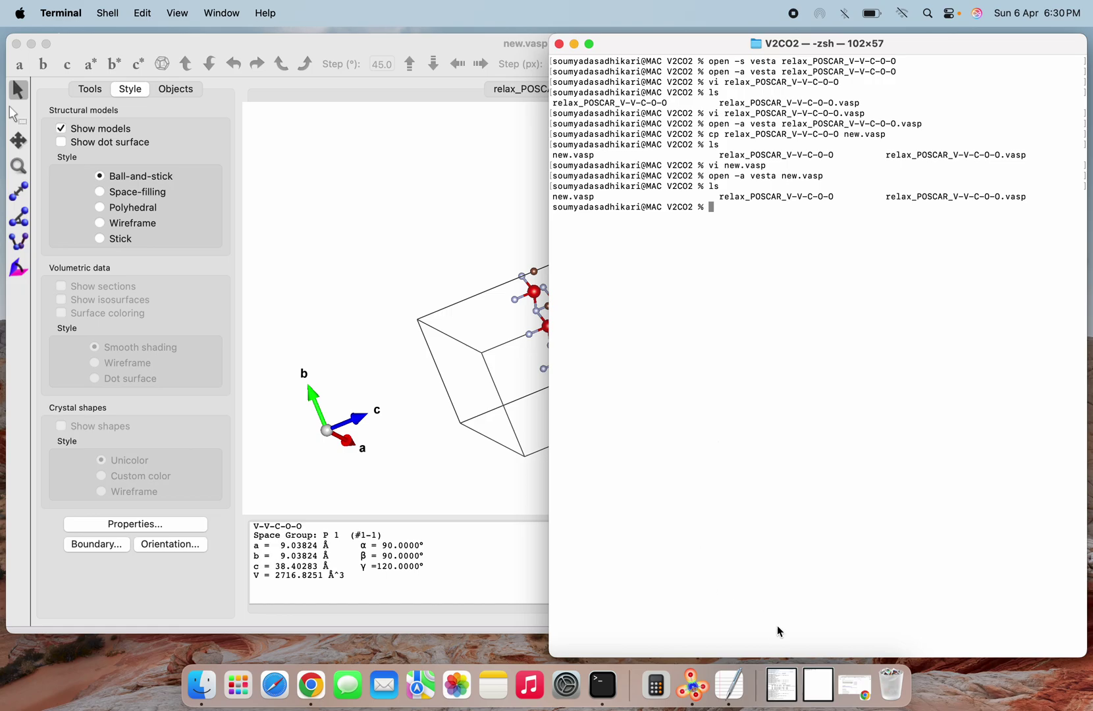
Switch to Chrome and search Google Images for "OH bomnd"
left_click(852, 691)
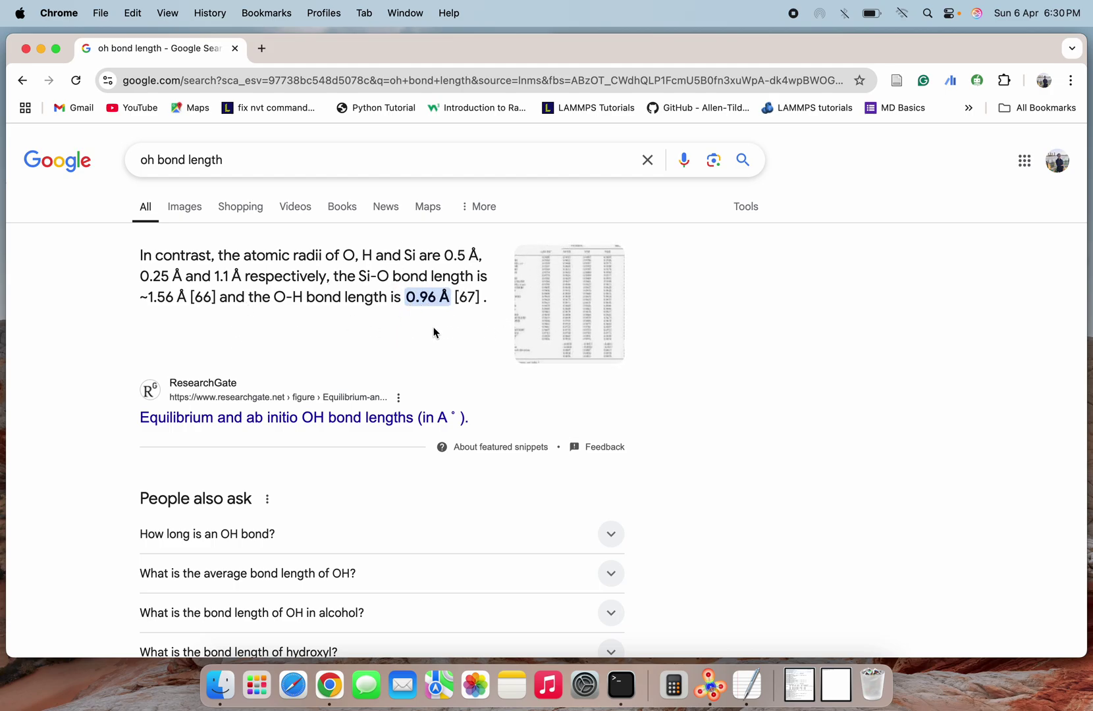
left_click(185, 215)
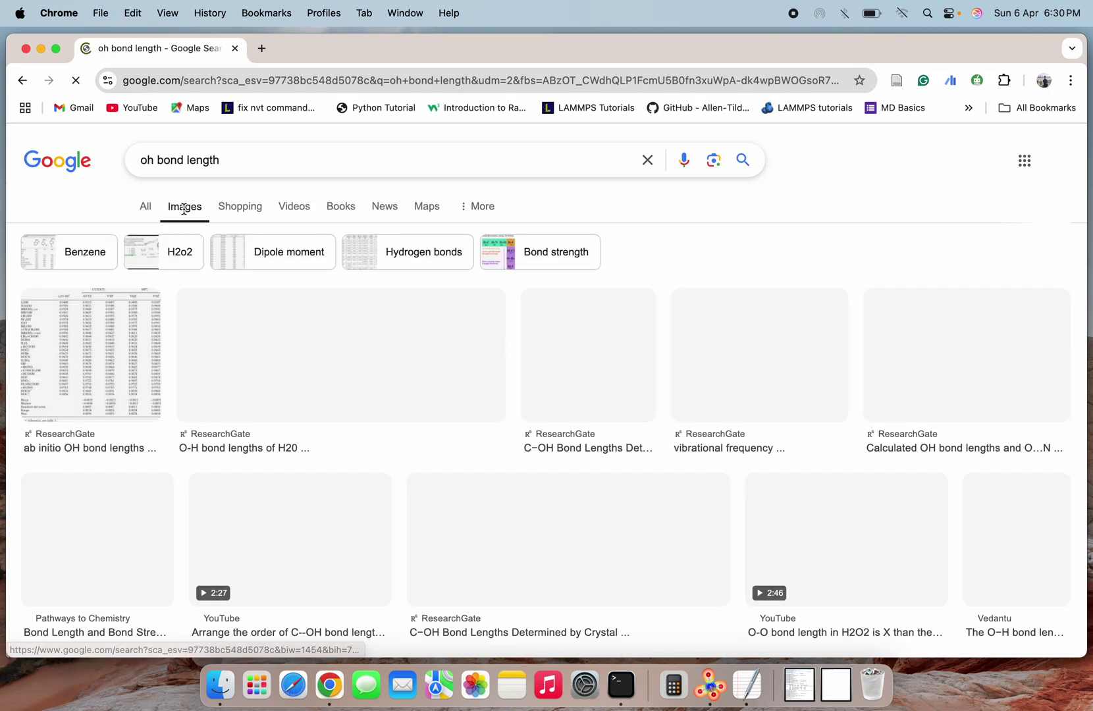
scroll(628, 443, "down", 1)
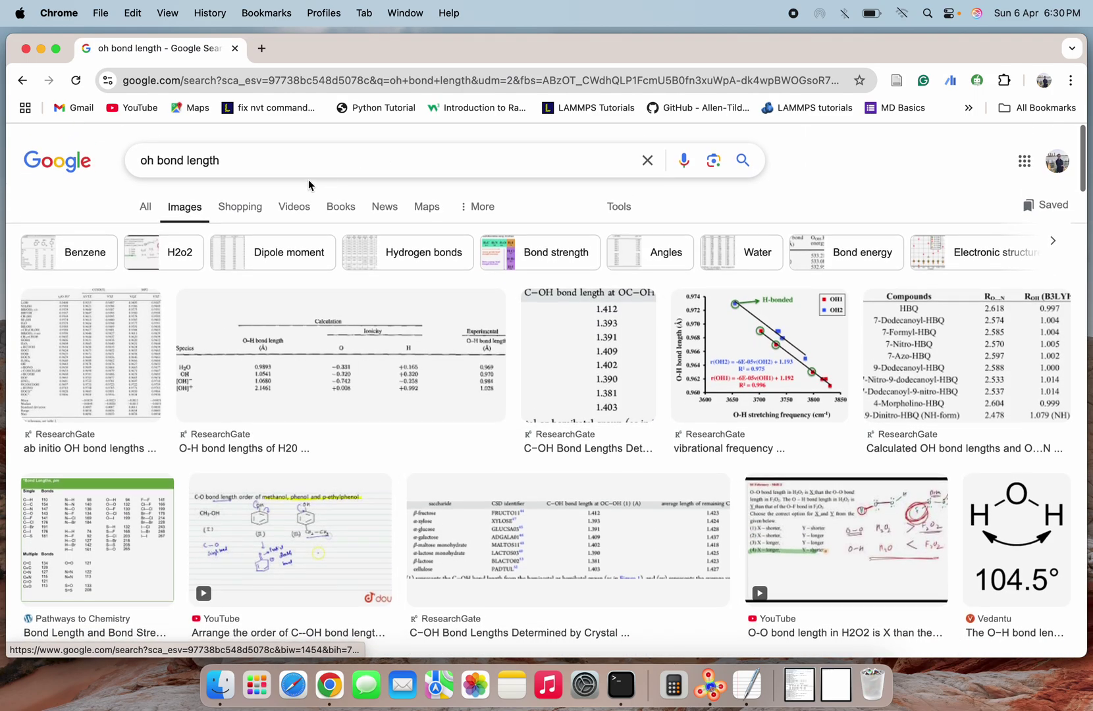
left_click(649, 157)
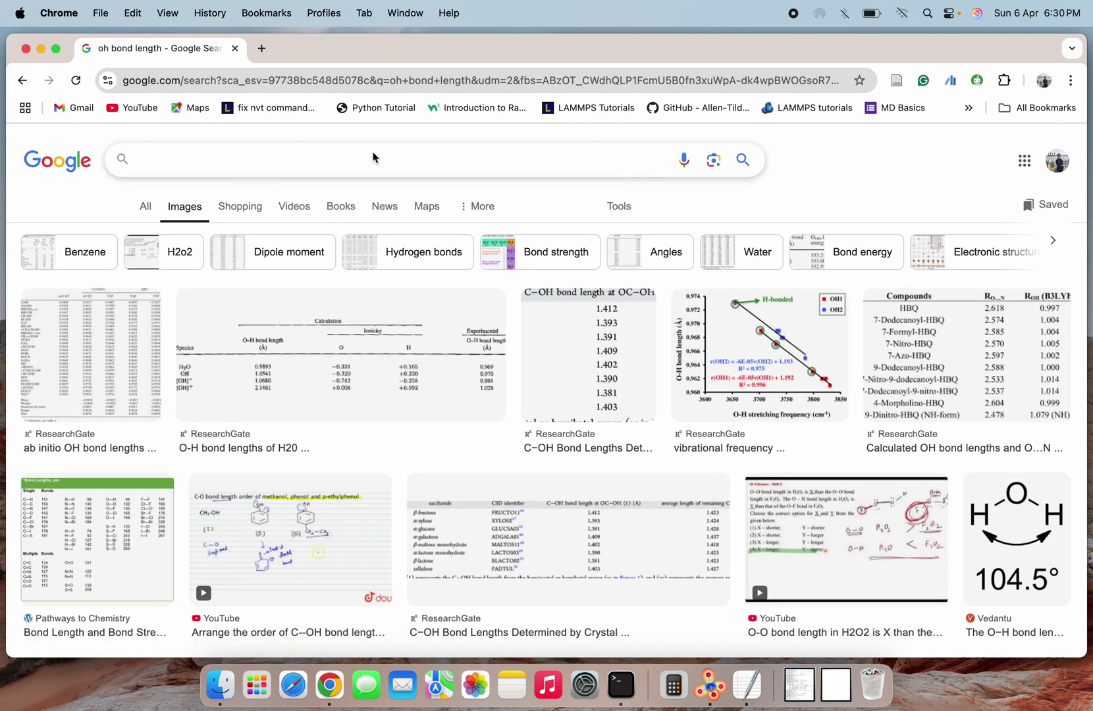
type("OH bomnd")
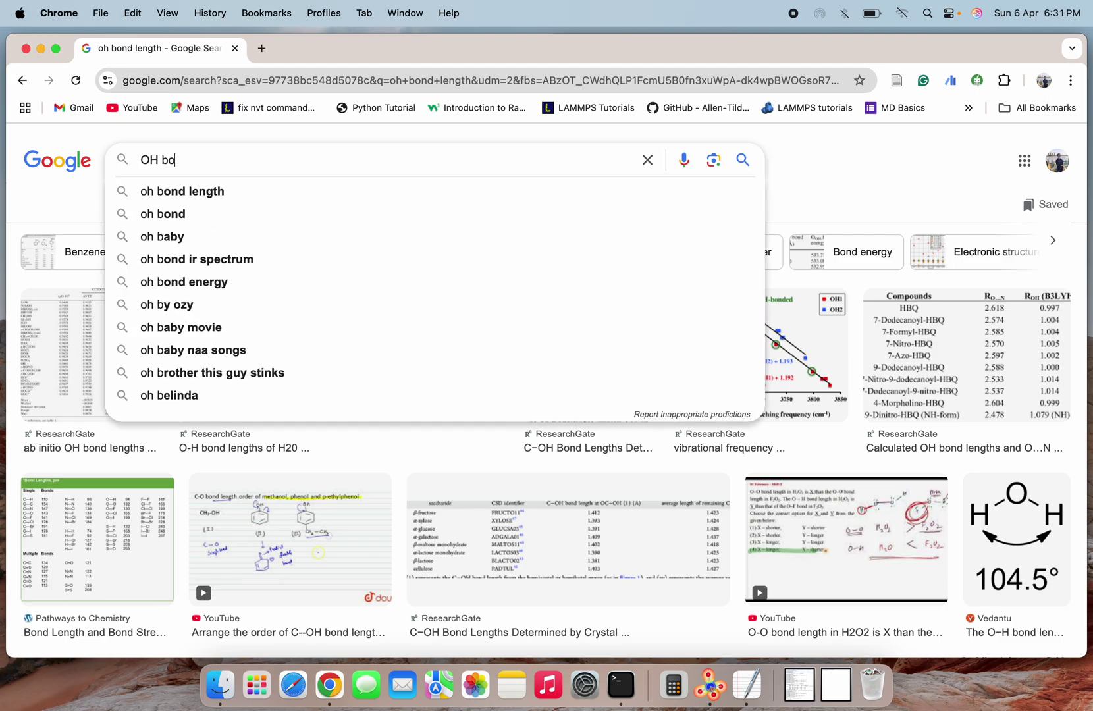
key("Return")
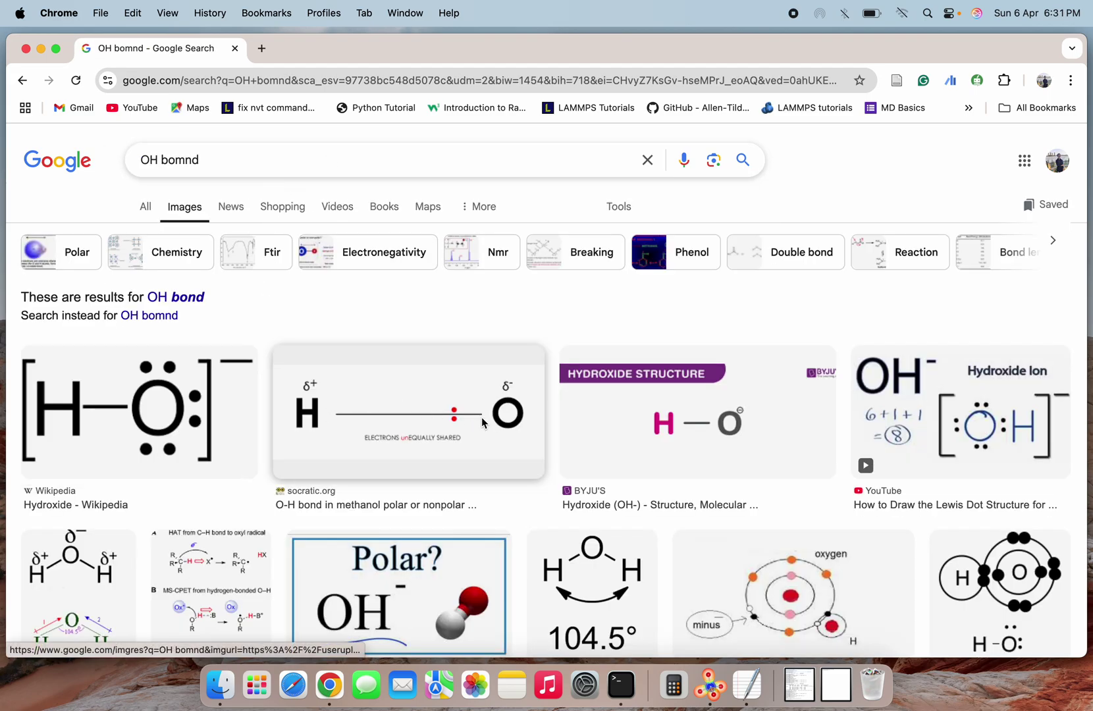
Look over the O–H bond image results, minimize Chrome and switch to Terminal
scroll(461, 506, "down", 3)
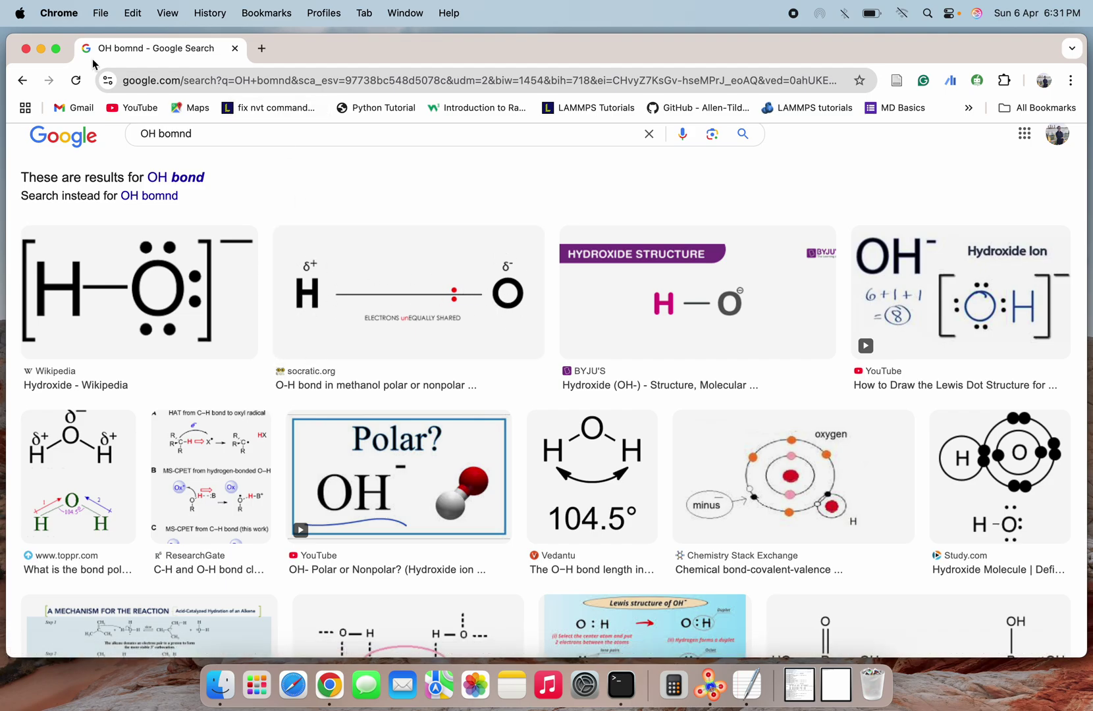
left_click(42, 50)
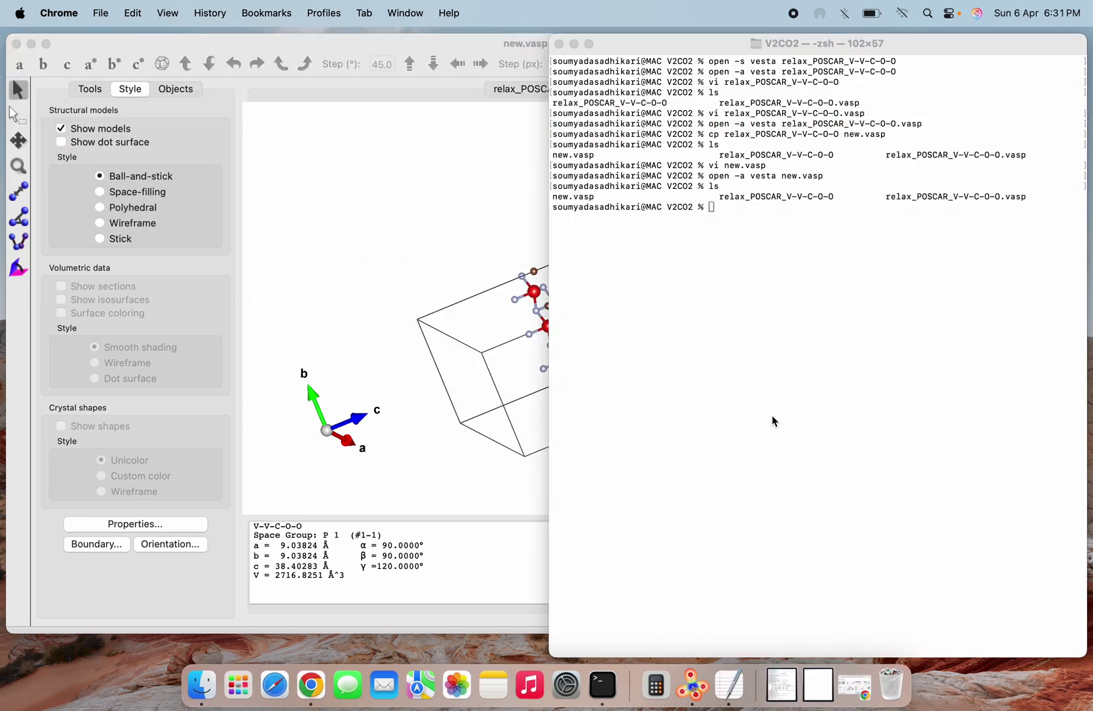
left_click(773, 415)
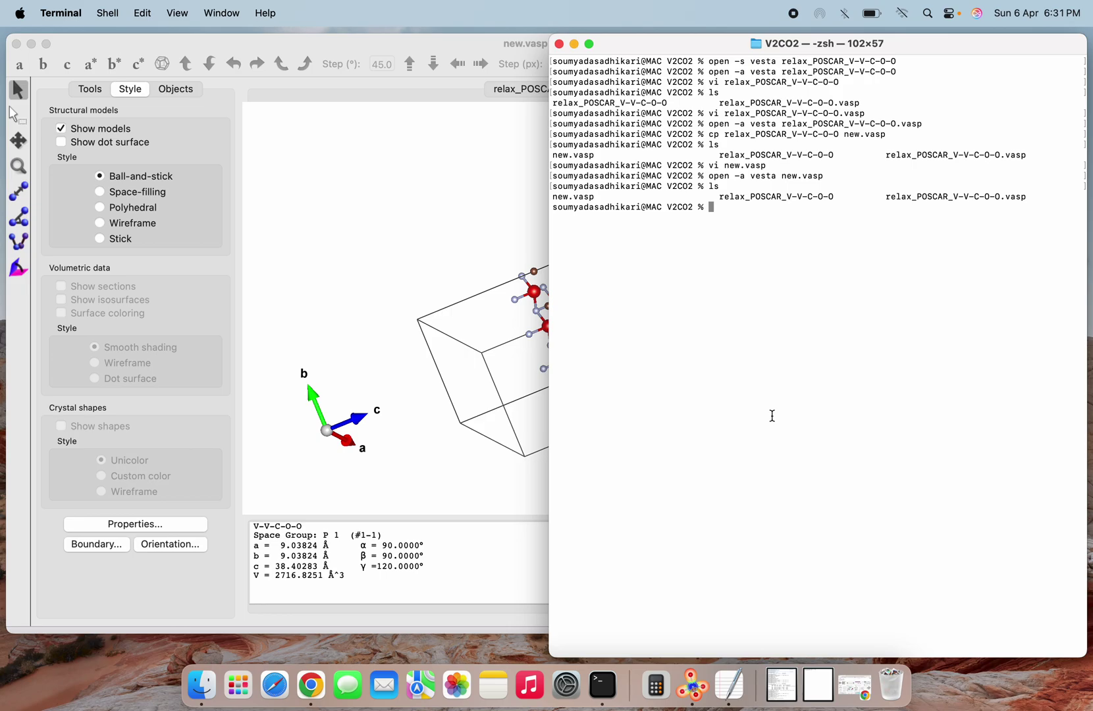
Copy relax_POSCAR_V-V-C-O-O to oh_term.vasp and open the copy in vi
type("cp relax_POSCAR_V-V-C-O-O")
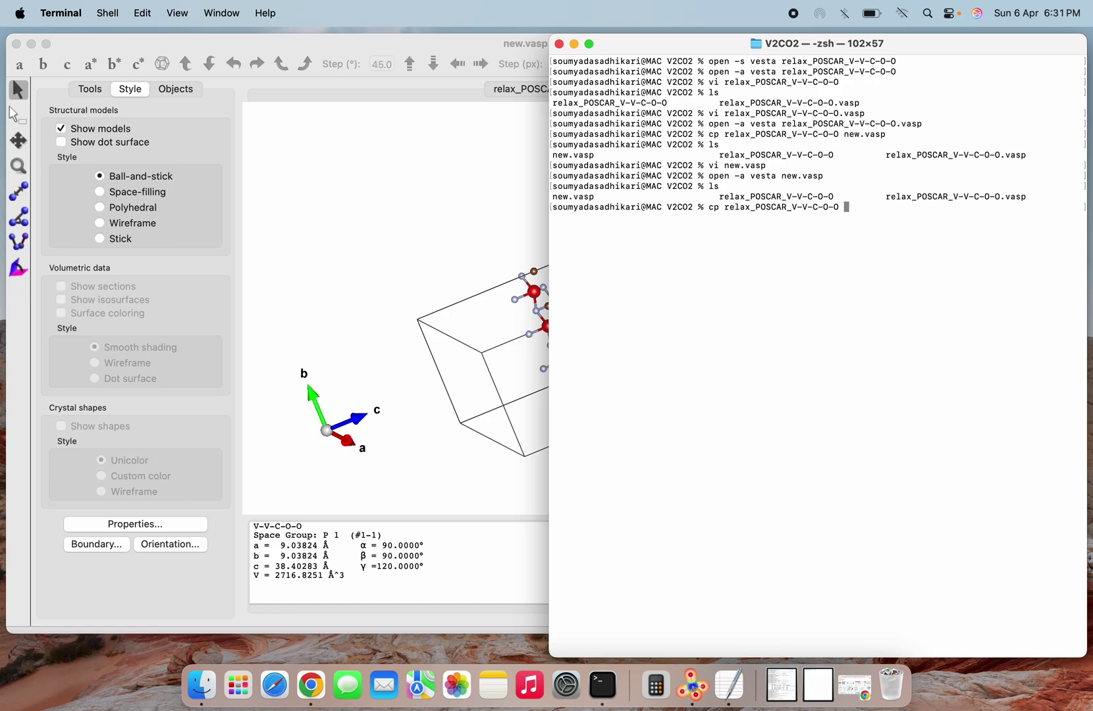
type(" oh_te")
type("mr.vasp")
key("Return")
type("vi ")
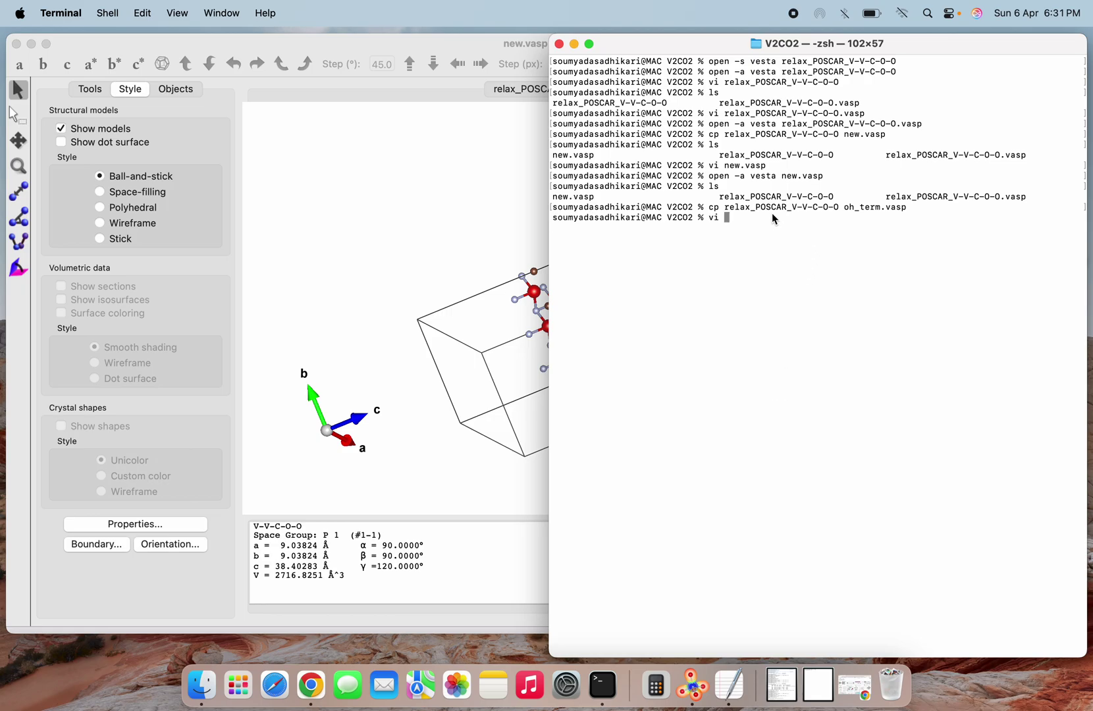
type("oh")
key("Tab")
key("Return")
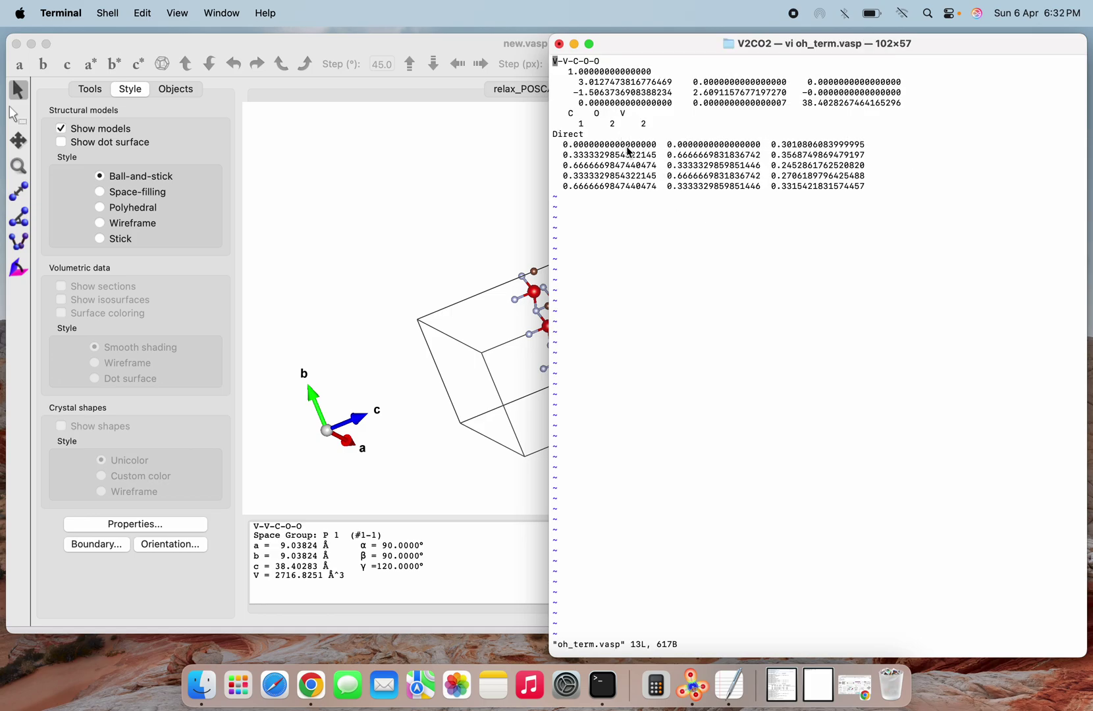
Add element H with a count of 2 between O and V in the species lines of oh_term.vasp
key("Down")
key("Down")
key("Down")
key("Down")
key("Down")
key("Right")
key("Right")
key("Right")
key("Right")
key("Right")
key("Right")
key("Right")
key("Right")
key("Right")
type("i  ")
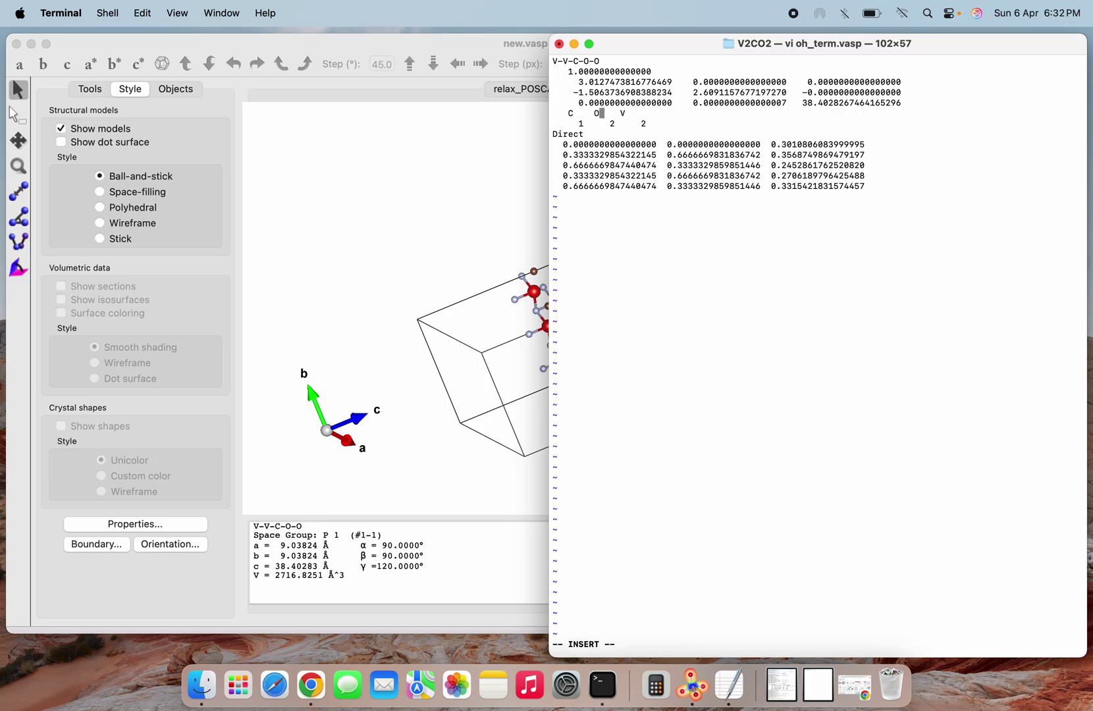
type("H")
key("Left")
key("Left")
key("Down")
key("Right")
type("2")
Insert an empty line after the second oxygen coordinate row, then save oh_term.vasp and quit vi
key("Left")
key("Down")
key("Down")
key("Down")
key("Right")
key("Down")
key("Right")
key("Right")
key("Right")
key("Right")
key("Right")
key("Right")
key("Right")
key("Right")
key("Right")
key("Right")
key("Right")
key("Right")
key("Right")
key("Right")
key("Right")
key("Right")
key("Right")
key("Right")
key("Right")
key("Right")
key("Right")
key("Right")
key("Right")
key("Right")
key("Right")
key("Right")
key("Right")
key("Right")
key("Right")
key("Right")
key("Right")
key("Right")
key("Right")
key("Right")
key("Right")
key("Right")
key("Right")
key("Right")
key("Right")
key("Right")
key("Right")
key("Right")
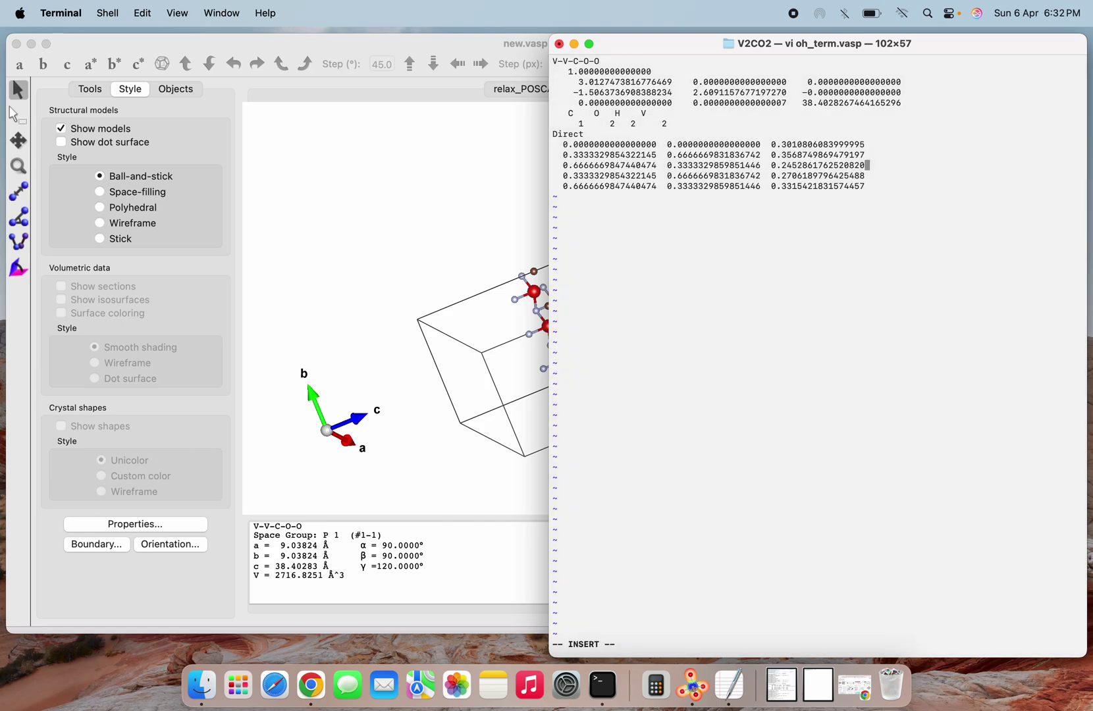
key("Return")
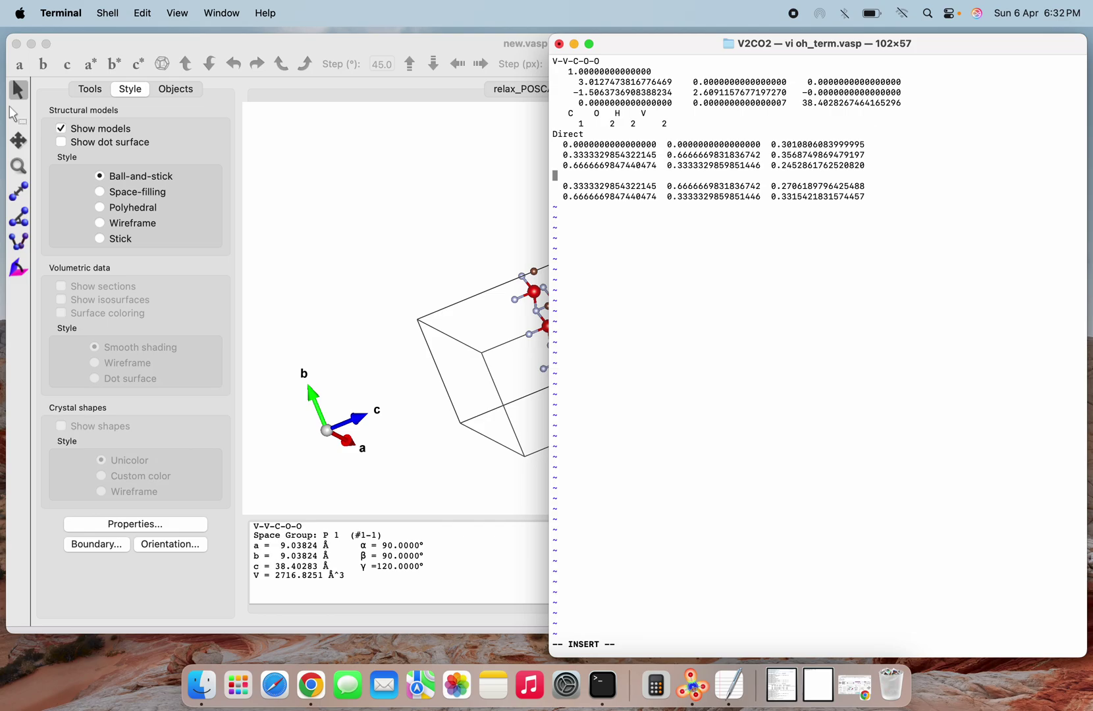
key("Escape")
type(":wq")
key("Return")
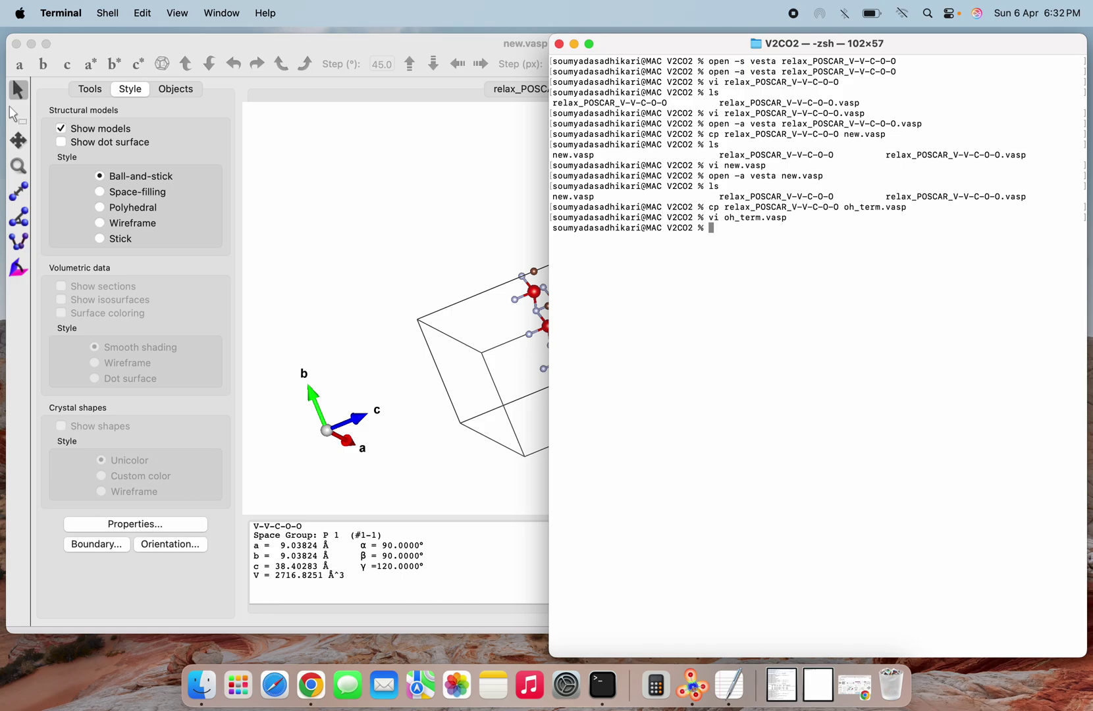
type("vesta")
key("BackSpace")
key("BackSpace")
key("BackSpace")
key("BackSpace")
key("BackSpace")
key("BackSpace")
key("Up")
key("Up")
key("Up")
key("Up")
key("Up")
key("Up")
key("Up")
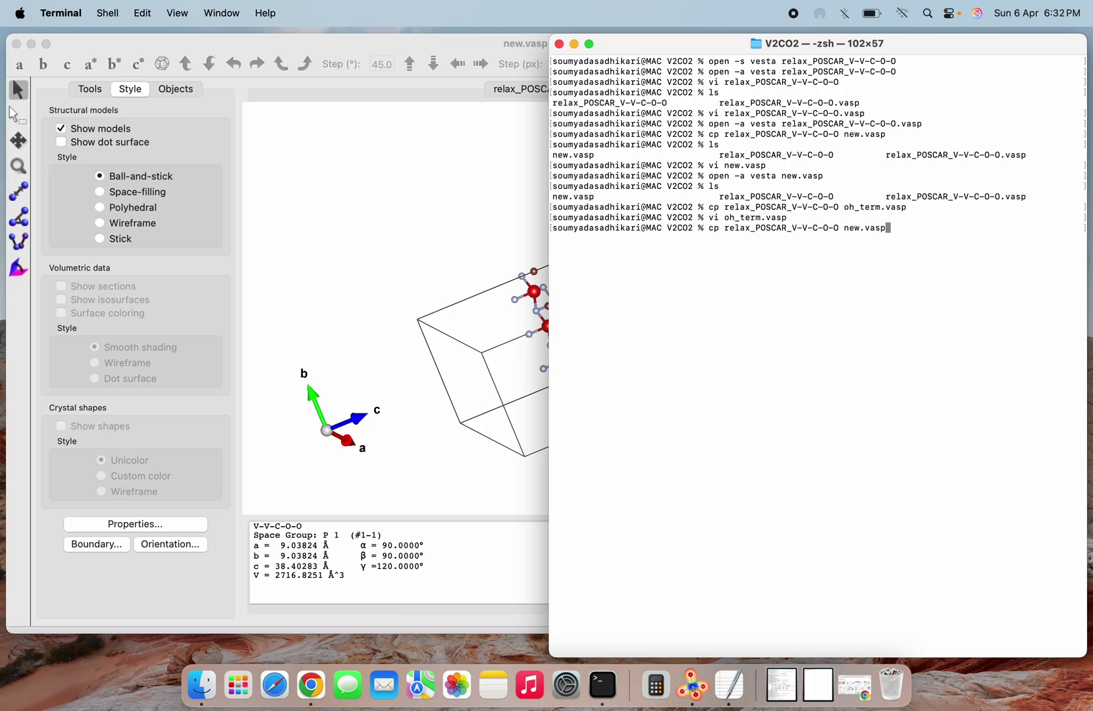
key("BackSpace")
key("BackSpace")
key("BackSpace")
key("BackSpace")
key("BackSpace")
key("BackSpace")
key("BackSpace")
key("BackSpace")
key("BackSpace")
Open relax_POSCAR_V-V-C-O-O in VESTA from the command line and enlarge the unit cell view
key("Down")
key("Down")
key("Down")
key("Down")
key("Up")
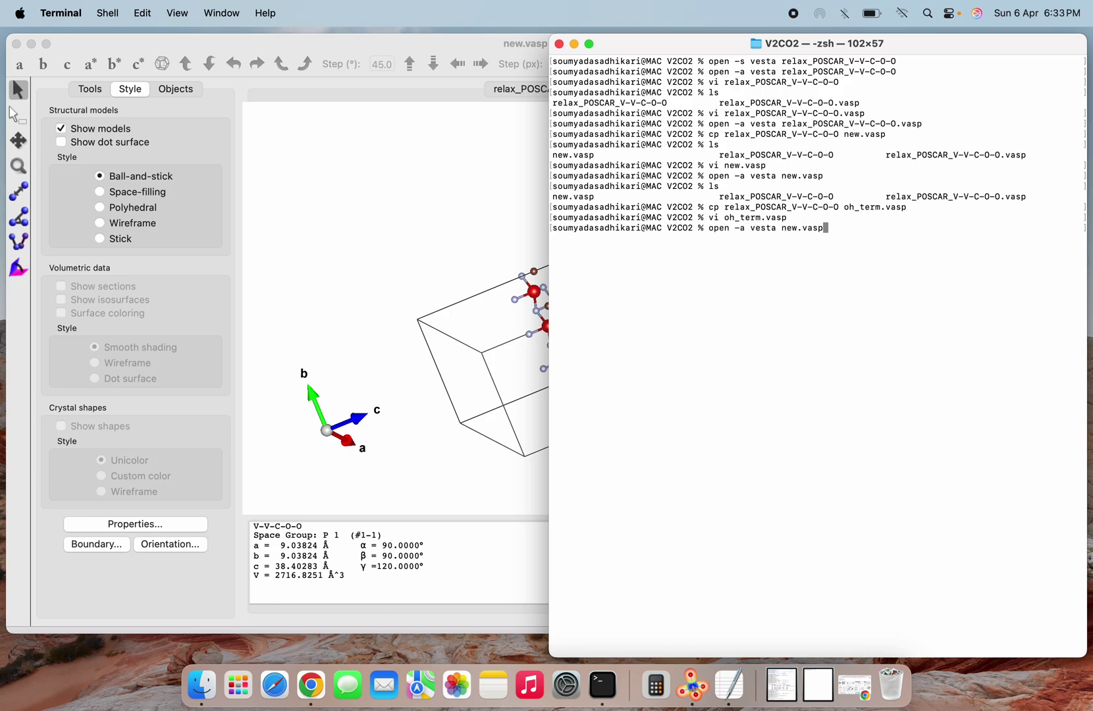
key("BackSpace")
key("BackSpace")
key("BackSpace")
key("BackSpace")
key("BackSpace")
key("BackSpace")
key("BackSpace")
key("BackSpace")
type("r")
key("Tab")
key("Return")
scroll(673, 353, "up", 10)
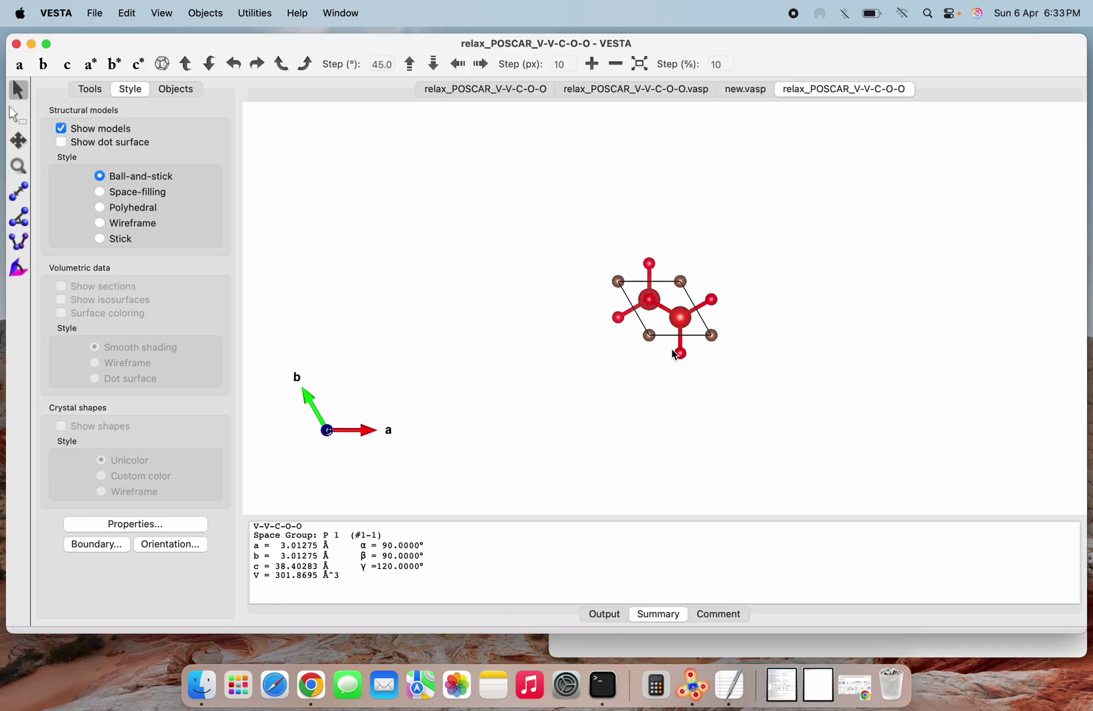
Export the structure as a VASP file named OH with Cartesian coordinates for the current unit cell
left_click(95, 13)
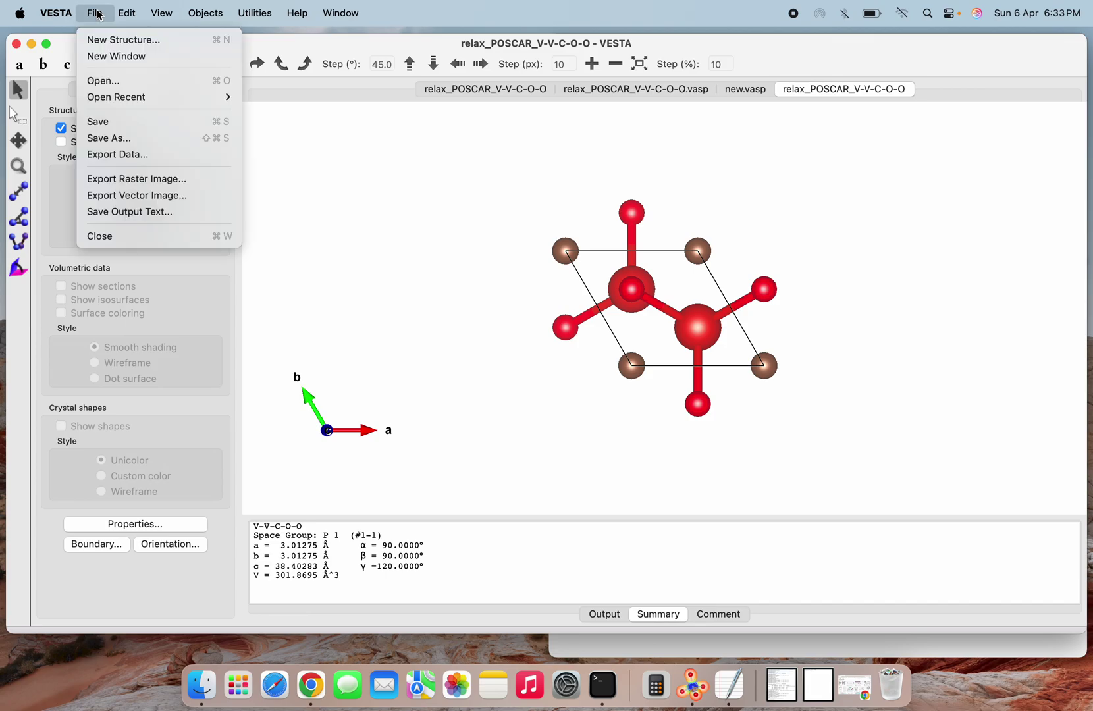
left_click(146, 162)
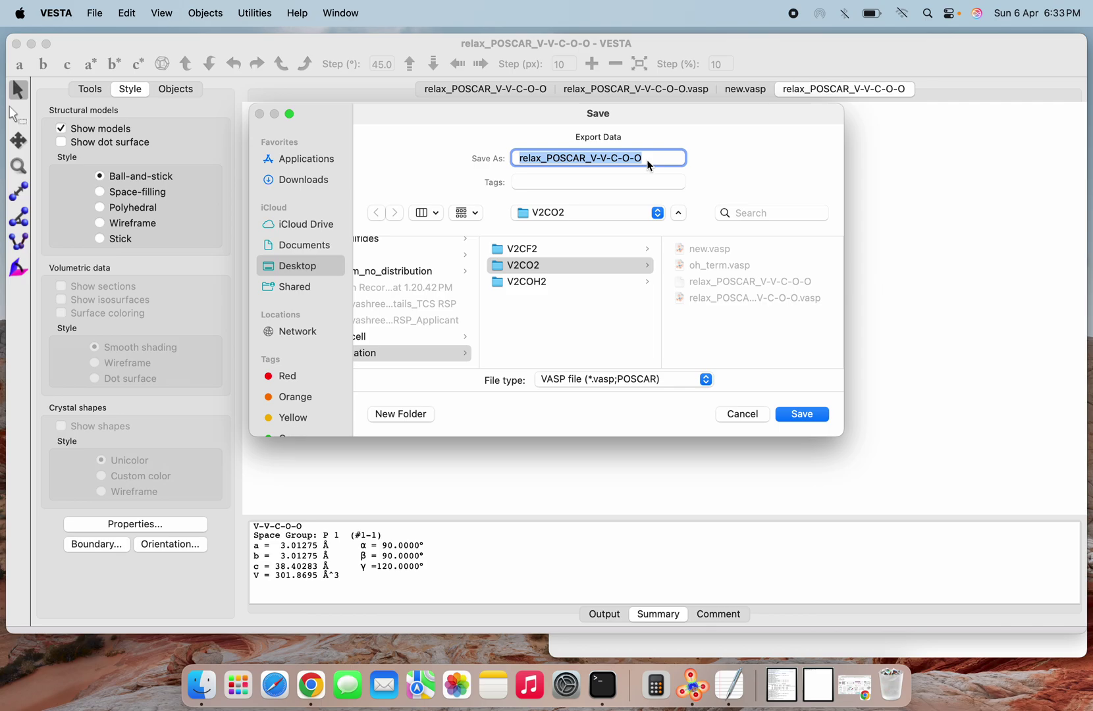
type("OH")
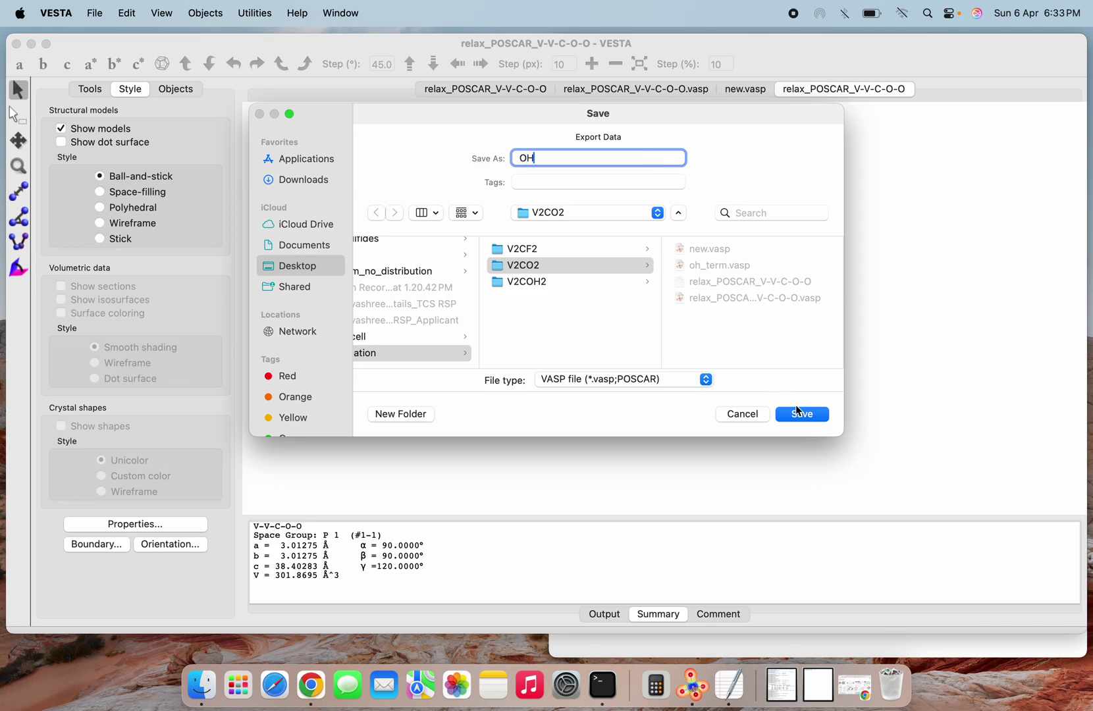
left_click(799, 414)
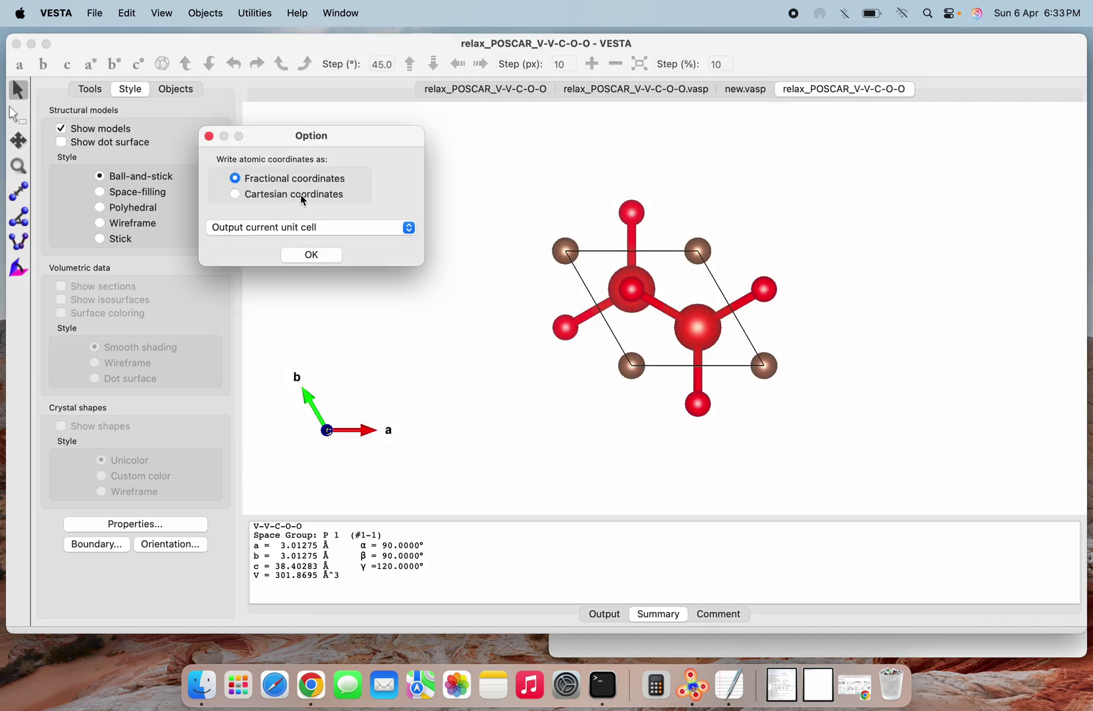
left_click(303, 199)
left_click(311, 254)
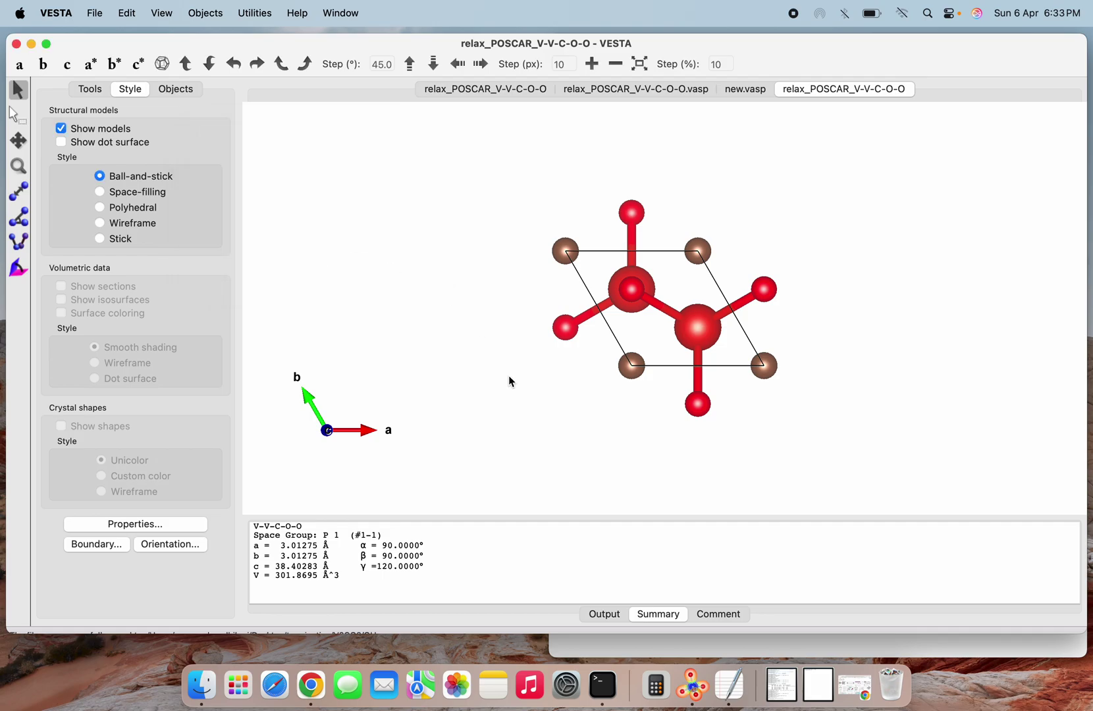
Switch to Terminal and open OH.vasp in vi
left_click(577, 649)
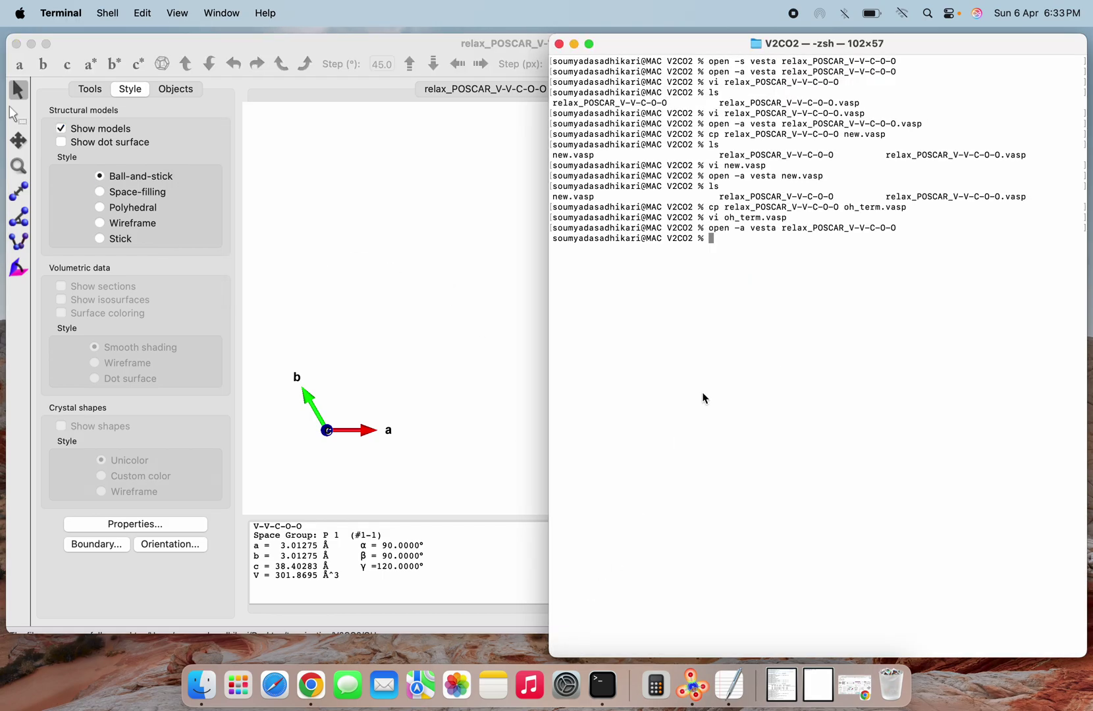
type("vi")
type("OH.vasp")
key("Return")
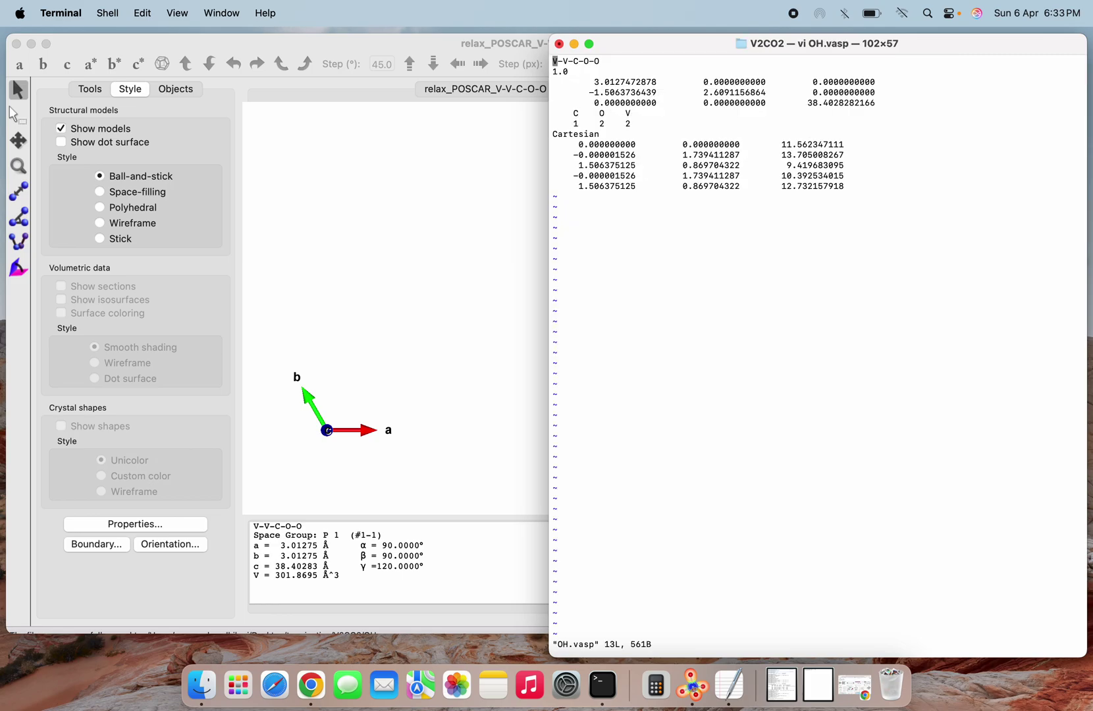
Add element H with a count of 2 between O and V in the species lines of OH.vasp
key("Down")
key("Down")
key("Down")
key("Down")
key("Down")
key("Right")
key("Right")
key("Right")
key("Right")
key("Right")
key("Right")
key("Right")
key("Right")
key("Right")
key("Right")
type("i  ")
type(" H")
key("Down")
key("Right")
type("2")
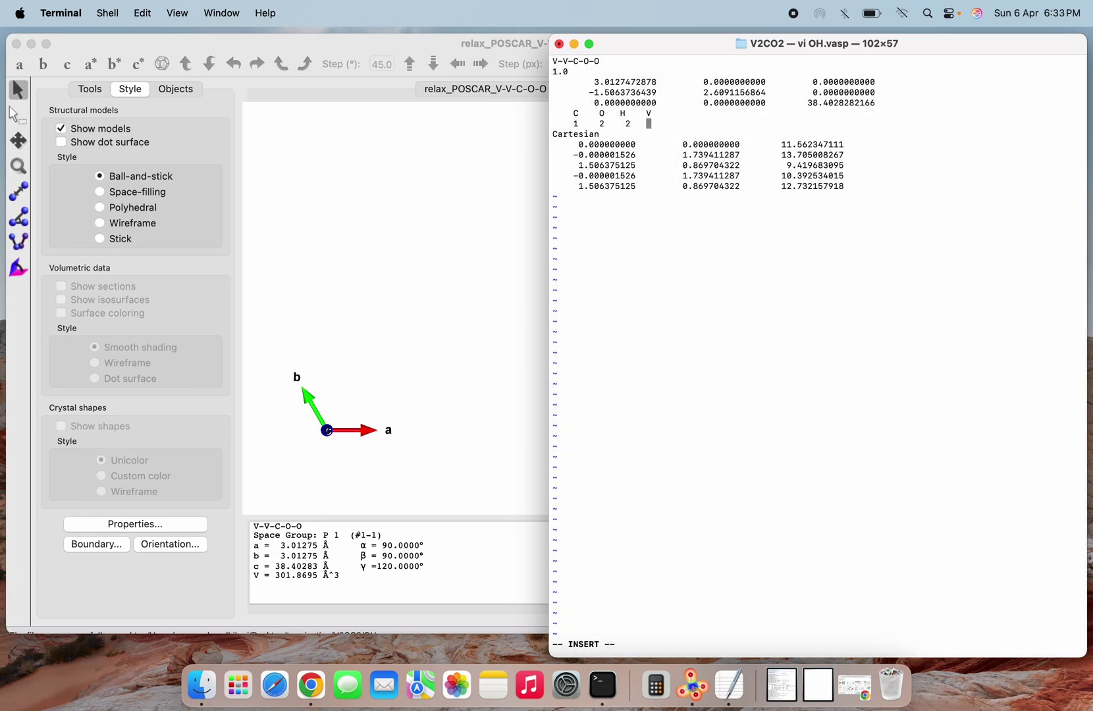
Insert an empty line below the second O coordinate row of OH.vasp for the first hydrogen atom
key("Down")
key("Down")
key("Down")
key("Right")
key("Right")
key("Right")
key("Right")
key("Right")
key("Right")
key("Right")
key("Right")
key("Right")
key("Right")
key("Right")
key("Right")
key("Right")
key("Right")
key("Right")
key("Right")
key("Right")
key("Right")
key("Right")
key("Right")
key("Right")
key("Right")
key("Right")
key("Right")
key("Right")
key("Right")
key("Right")
key("Right")
key("Right")
key("Right")
key("Right")
key("Right")
key("Down")
key("Right")
key("Return")
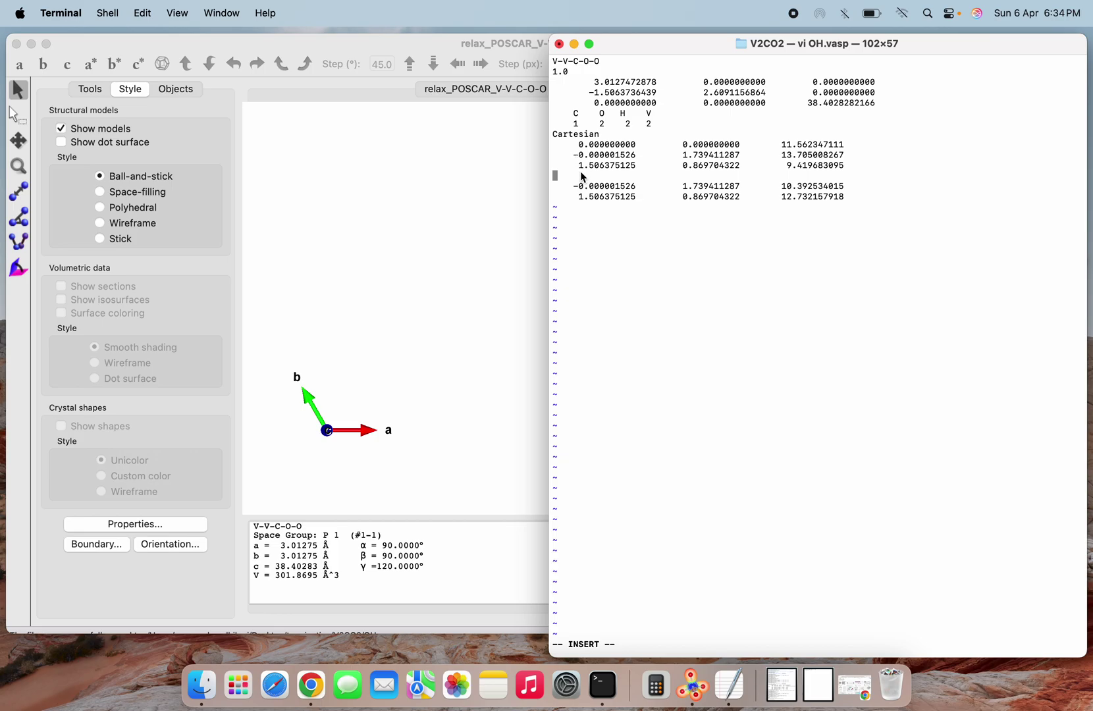
type("-")
double_click(581, 156)
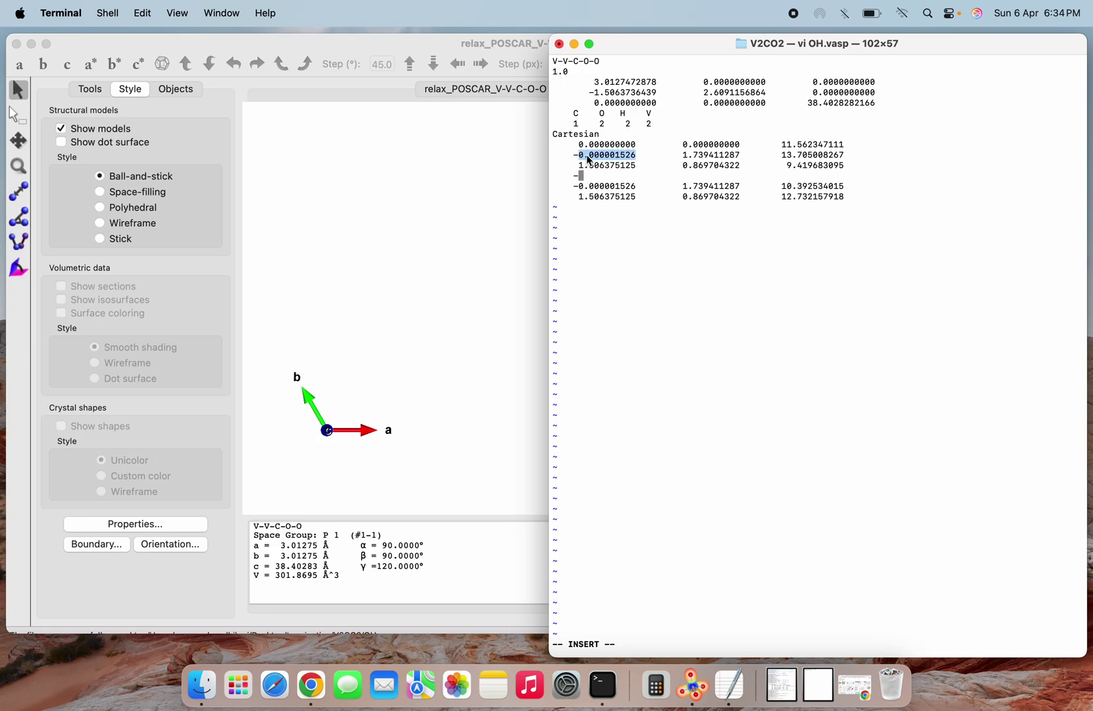
right_click(632, 157)
left_click(654, 261)
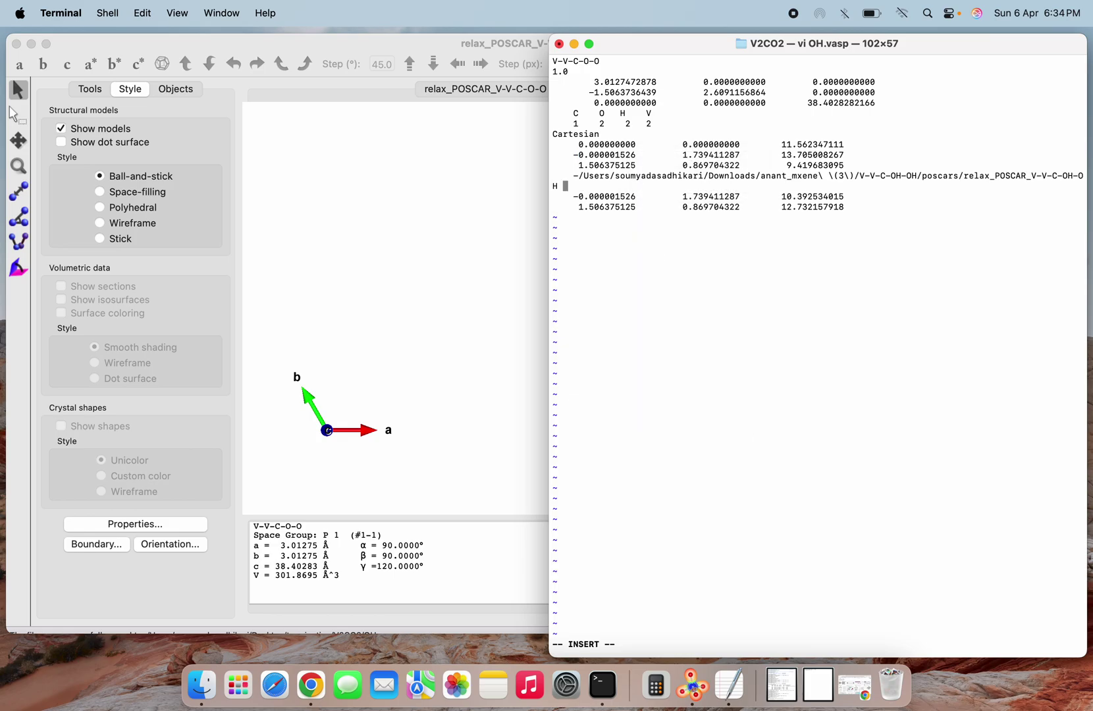
key("ctrl+z")
key("Escape")
key("Left")
key("i")
key("Right")
key("Delete")
key("Delete")
key("BackSpace")
key("BackSpace")
key("BackSpace")
key("BackSpace")
key("BackSpace")
key("BackSpace")
key("BackSpace")
key("BackSpace")
key("BackSpace")
key("BackSpace")
key("BackSpace")
key("BackSpace")
key("BackSpace")
key("BackSpace")
key("BackSpace")
key("BackSpace")
key("BackSpace")
key("BackSpace")
key("BackSpace")
key("BackSpace")
key("BackSpace")
key("BackSpace")
key("BackSpace")
key("BackSpace")
key("BackSpace")
key("BackSpace")
key("BackSpace")
key("BackSpace")
key("BackSpace")
key("BackSpace")
key("BackSpace")
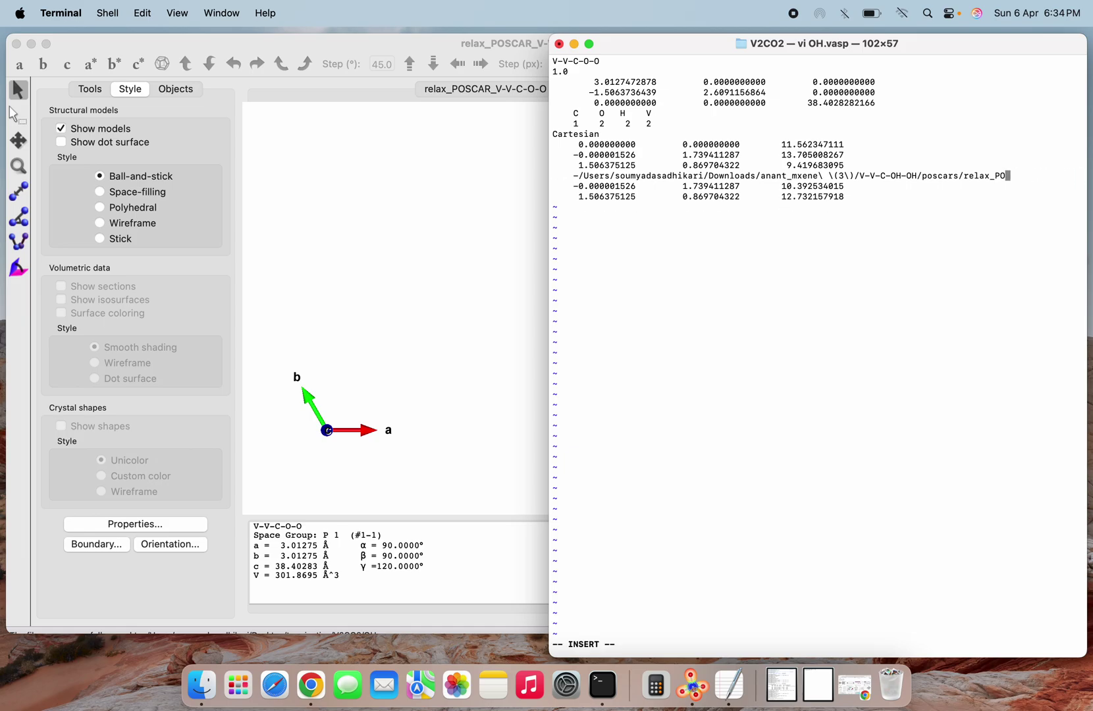
key("BackSpace")
key("BackSpace")
key("BackSpace")
key("BackSpace")
key("BackSpace")
key("BackSpace")
key("BackSpace")
key("BackSpace")
key("BackSpace")
key("BackSpace")
key("BackSpace")
key("BackSpace")
key("BackSpace")
key("BackSpace")
key("BackSpace")
key("BackSpace")
key("BackSpace")
key("BackSpace")
key("BackSpace")
key("BackSpace")
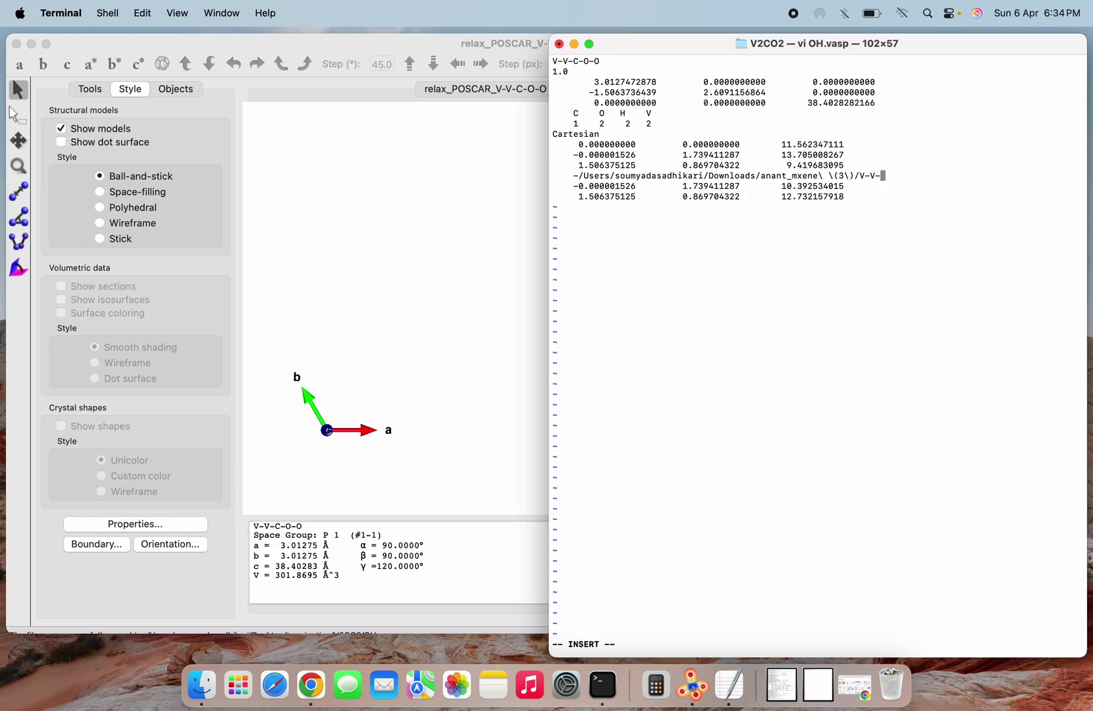
key("BackSpace")
key("BackSpace")
key("BackSpace")
key("BackSpace")
key("BackSpace")
key("BackSpace")
key("BackSpace")
key("BackSpace")
key("BackSpace")
key("BackSpace")
key("BackSpace")
key("BackSpace")
key("BackSpace")
key("BackSpace")
key("BackSpace")
key("BackSpace")
key("BackSpace")
key("BackSpace")
key("BackSpace")
key("BackSpace")
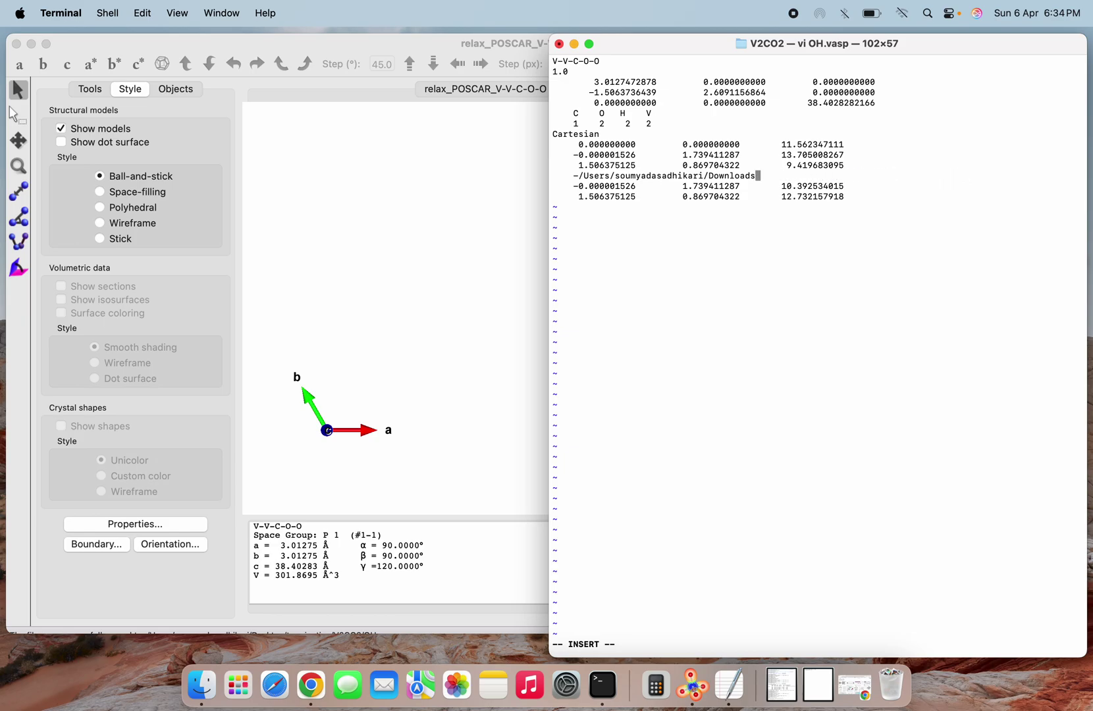
key("BackSpace")
key("BackSpace")
key("BackSpace")
key("BackSpace")
key("BackSpace")
key("BackSpace")
key("BackSpace")
key("BackSpace")
key("BackSpace")
key("BackSpace")
key("BackSpace")
key("BackSpace")
key("BackSpace")
key("BackSpace")
key("BackSpace")
key("BackSpace")
key("BackSpace")
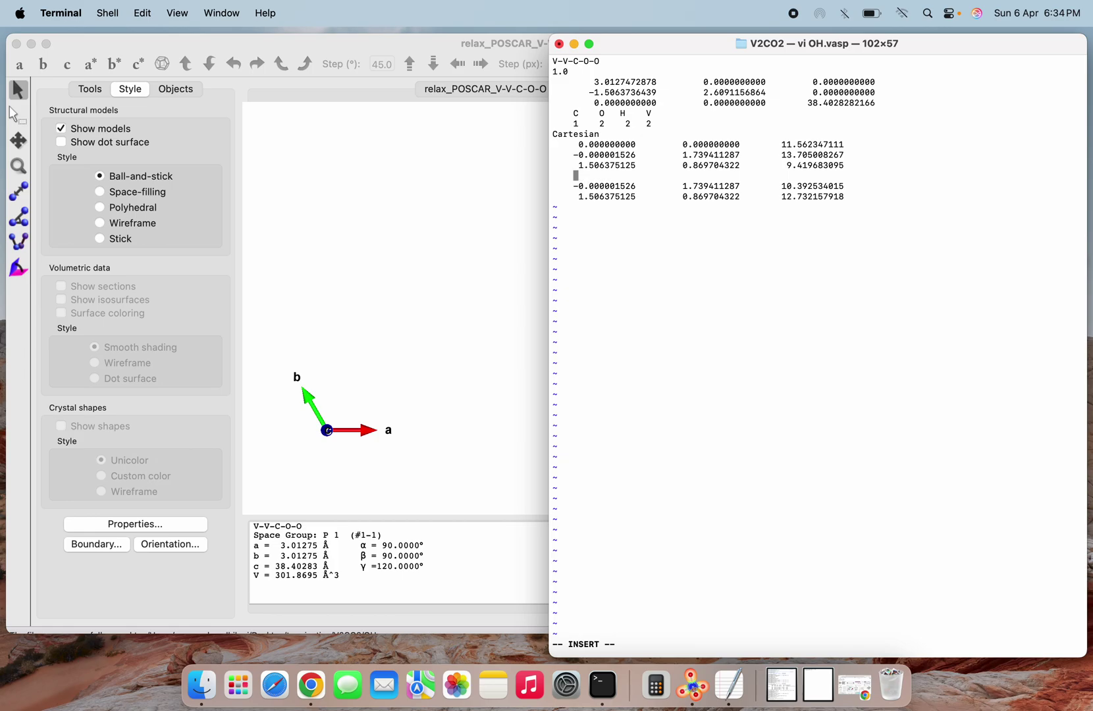
Enter -0.000001526 as the x coordinate on the new hydrogen row, copying the digits from the first O row
type("-")
left_click_drag(580, 156, 637, 158)
right_click(626, 156)
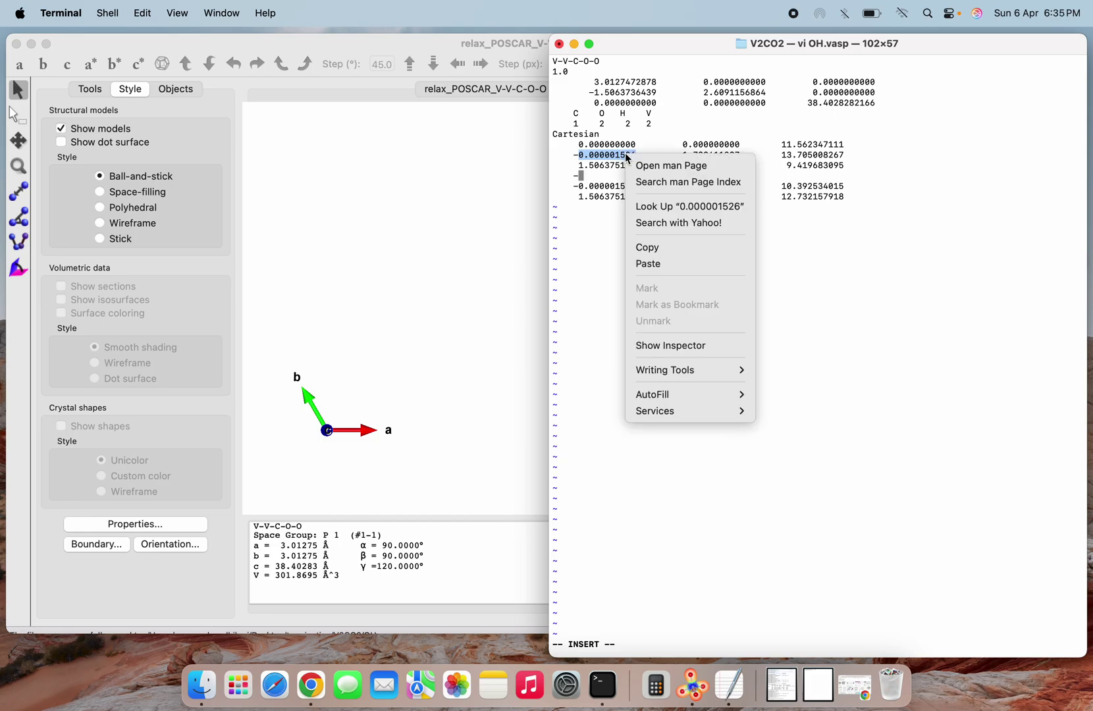
left_click(652, 248)
left_click(590, 182)
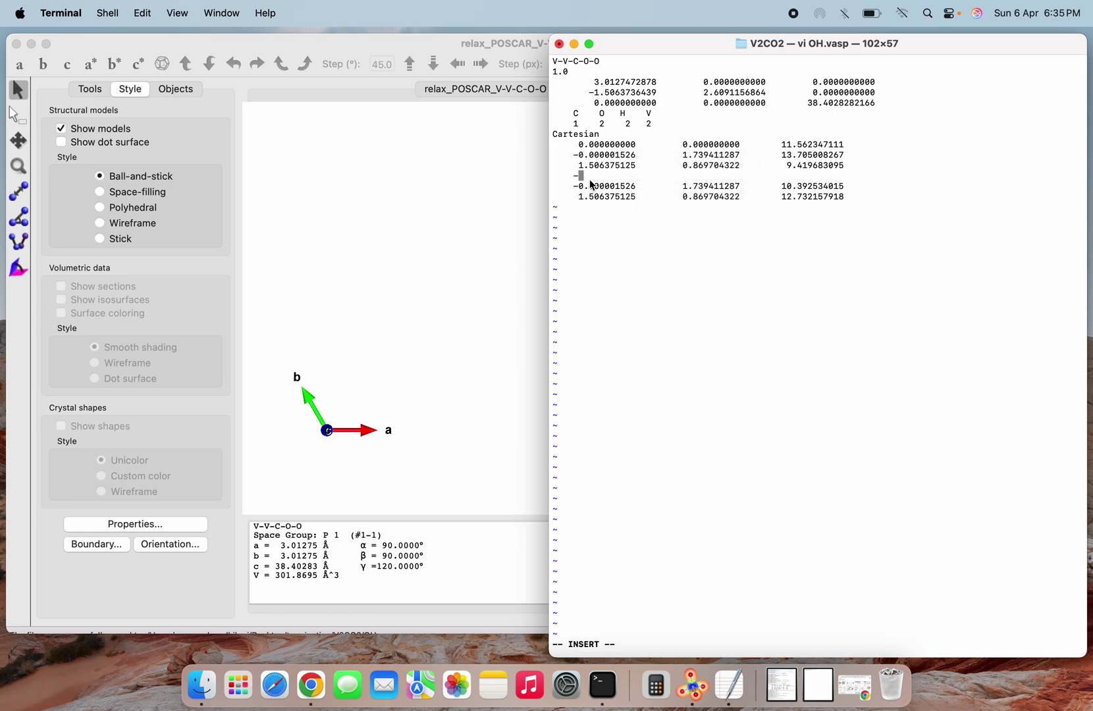
right_click(591, 184)
left_click(609, 208)
Complete the first hydrogen row with 1.739411287 and 13.705008267 copied from the first O row
double_click(687, 156)
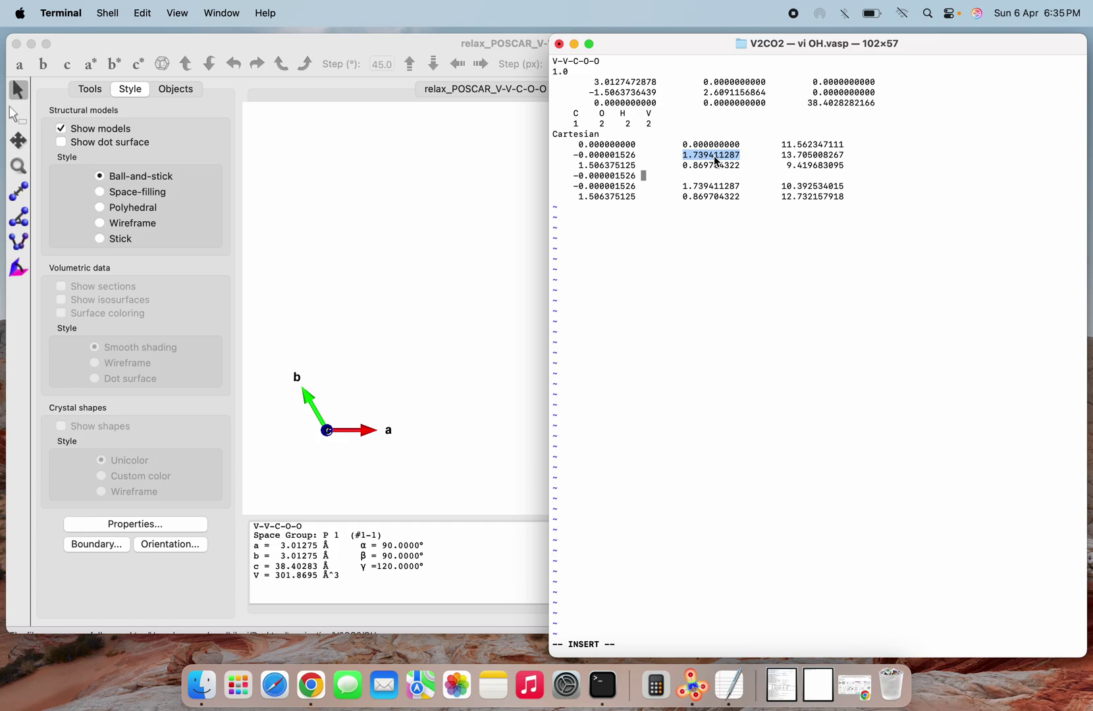
left_click(716, 161)
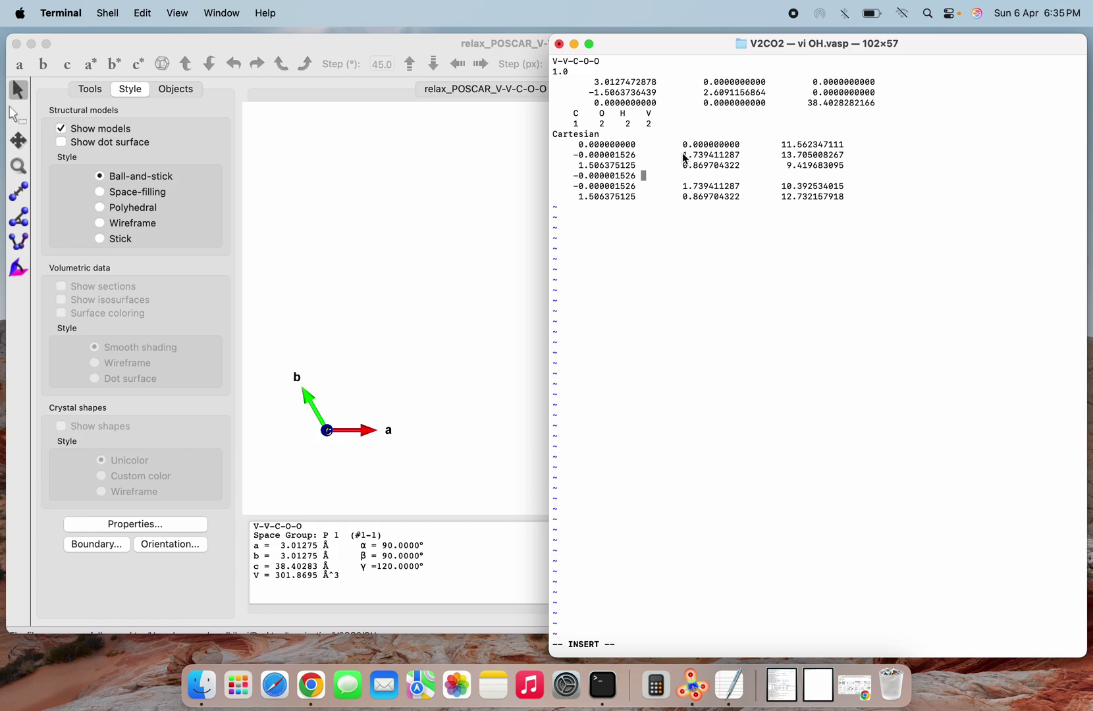
left_click_drag(684, 156, 831, 157)
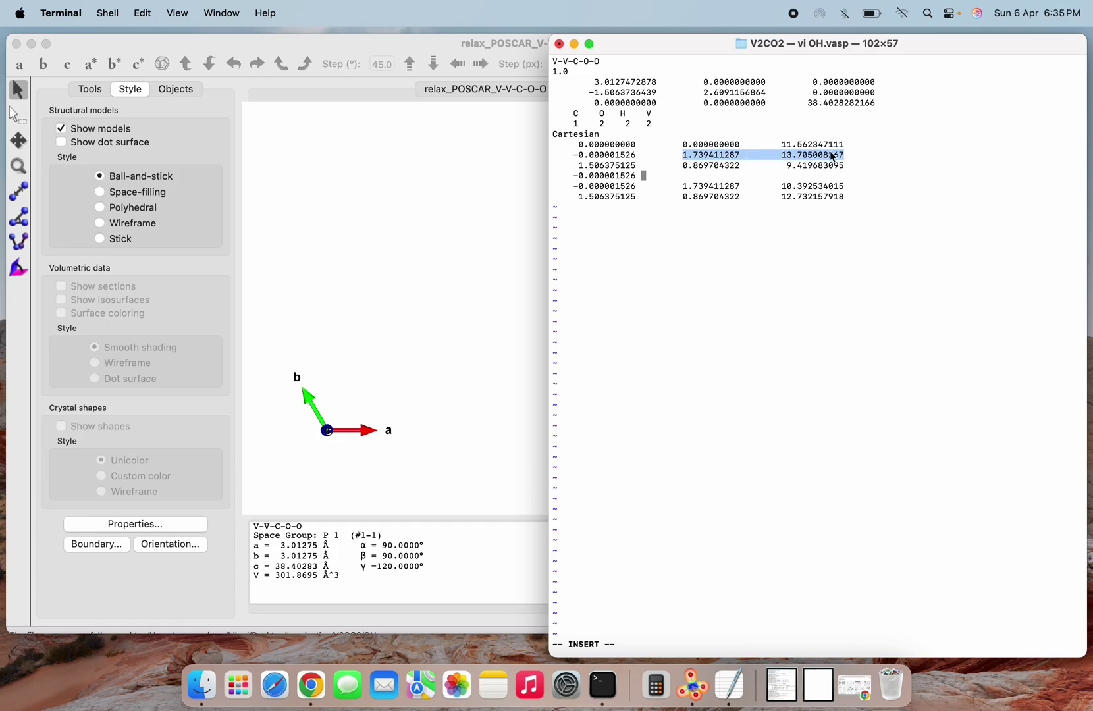
right_click(830, 157)
left_click(851, 245)
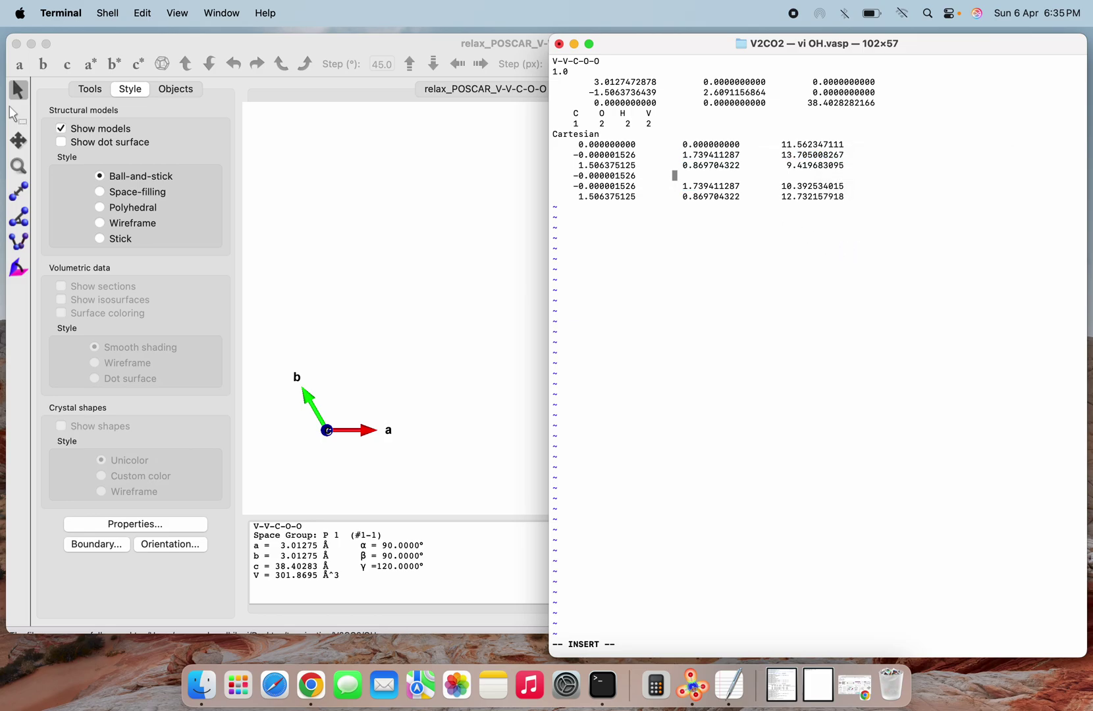
key("super+v")
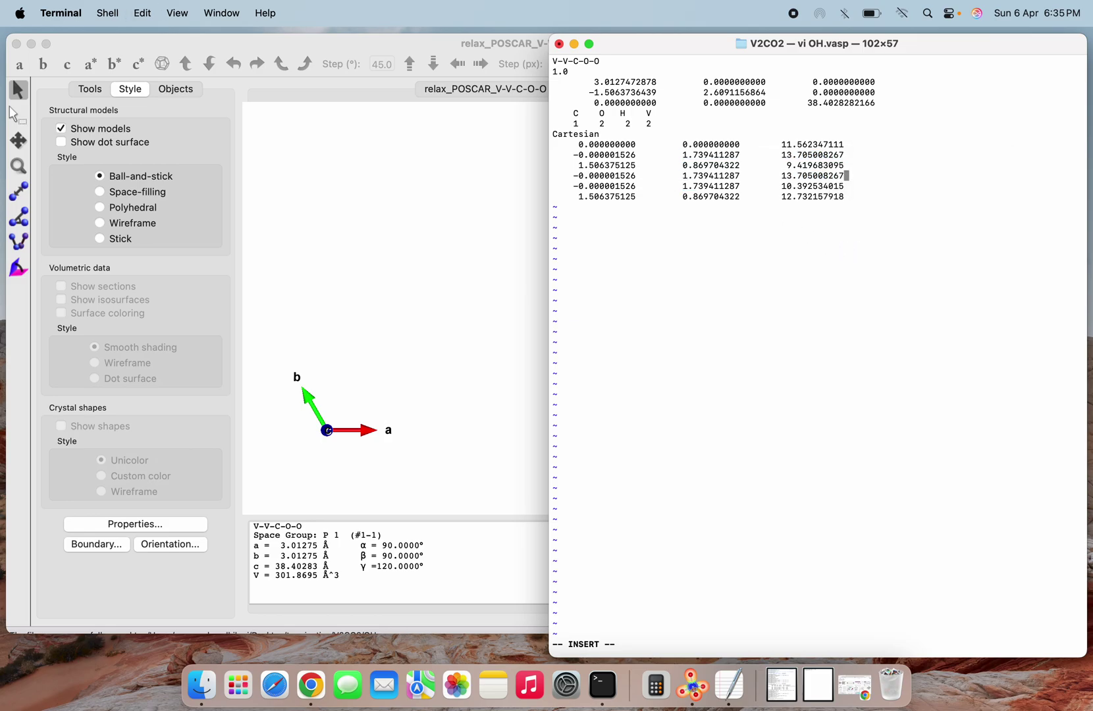
Add a second hydrogen row below it with 1.506375125, 0.869704322 and 9.419683095 copied from the second O row
key("Return")
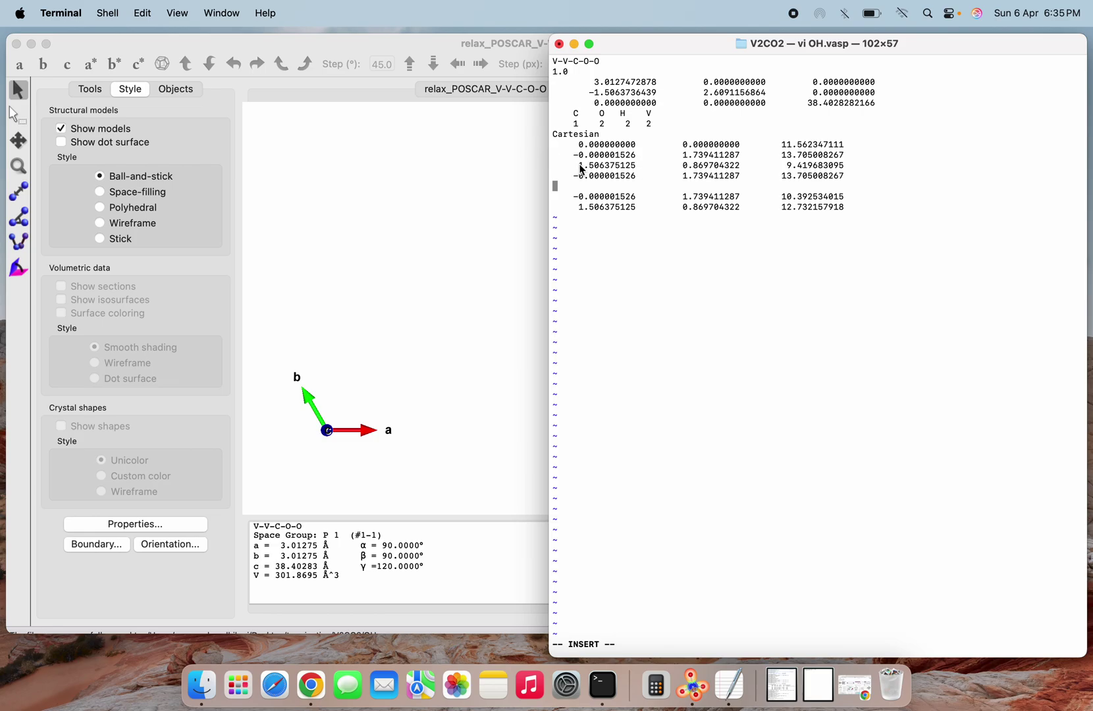
left_click_drag(581, 169, 834, 167)
right_click(833, 168)
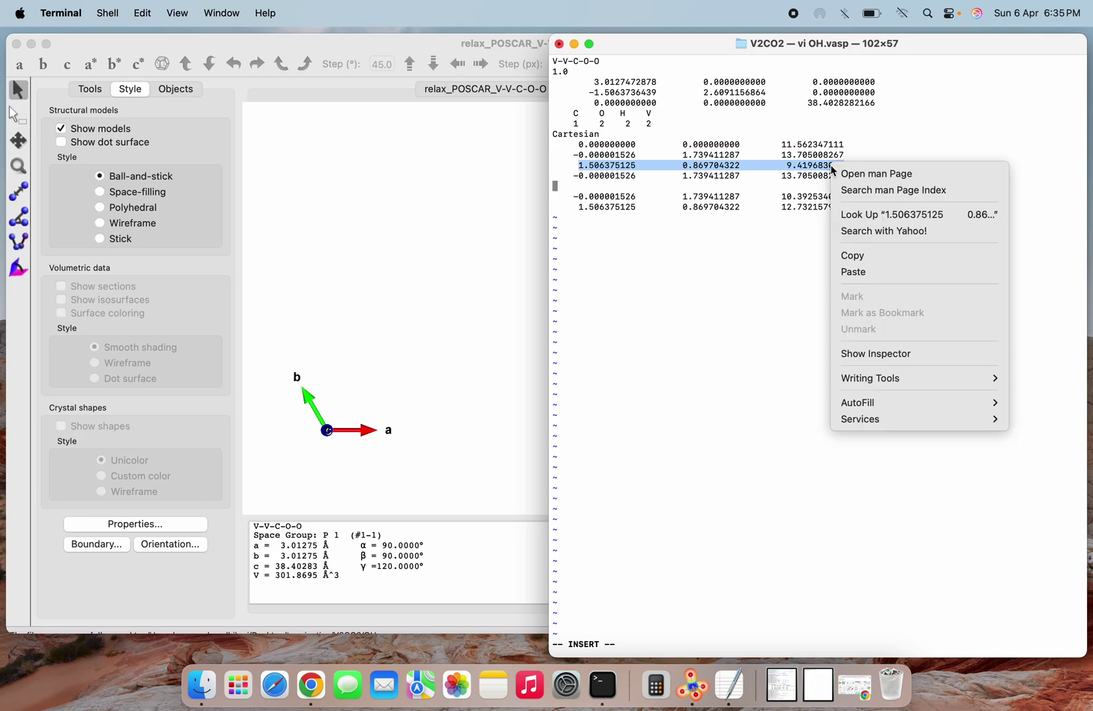
left_click(853, 250)
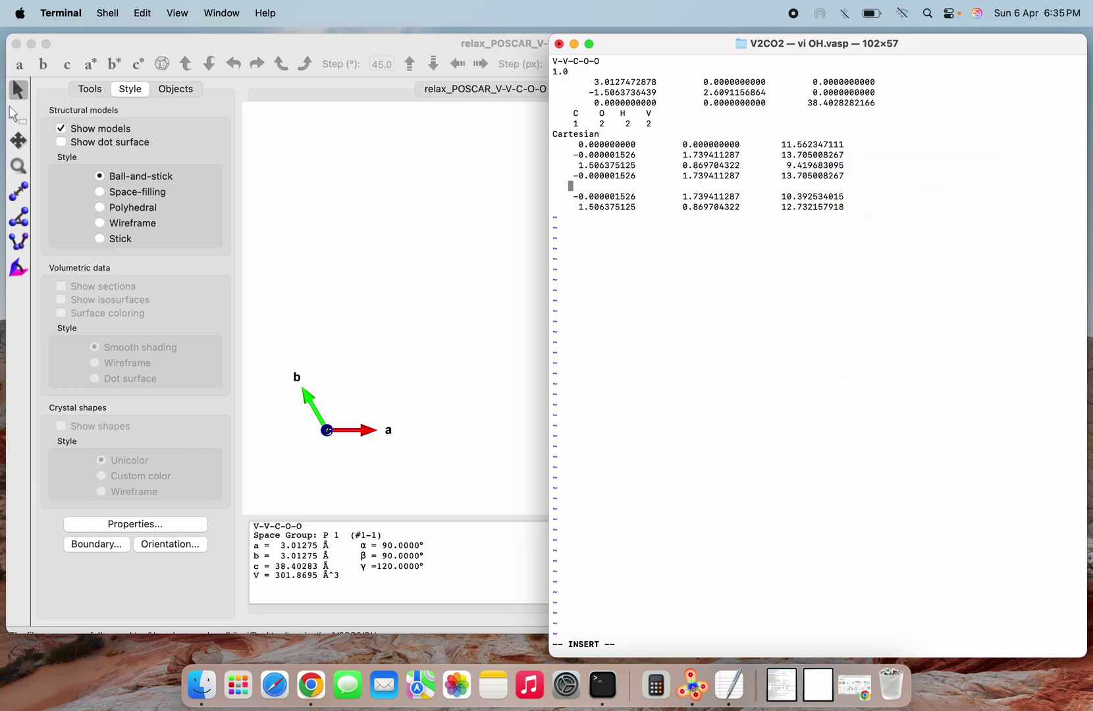
key("super+v")
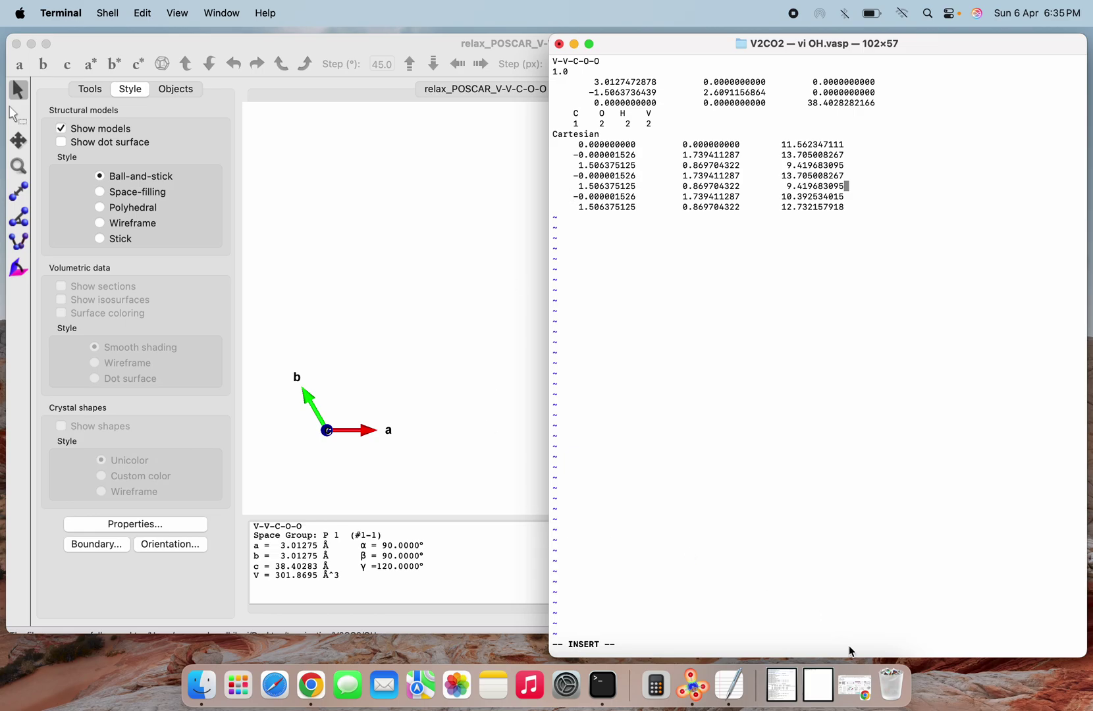
Switch to Chrome, look up the O-H bond length in the general Google results for "oh bond length", and return to the vi file
left_click(852, 684)
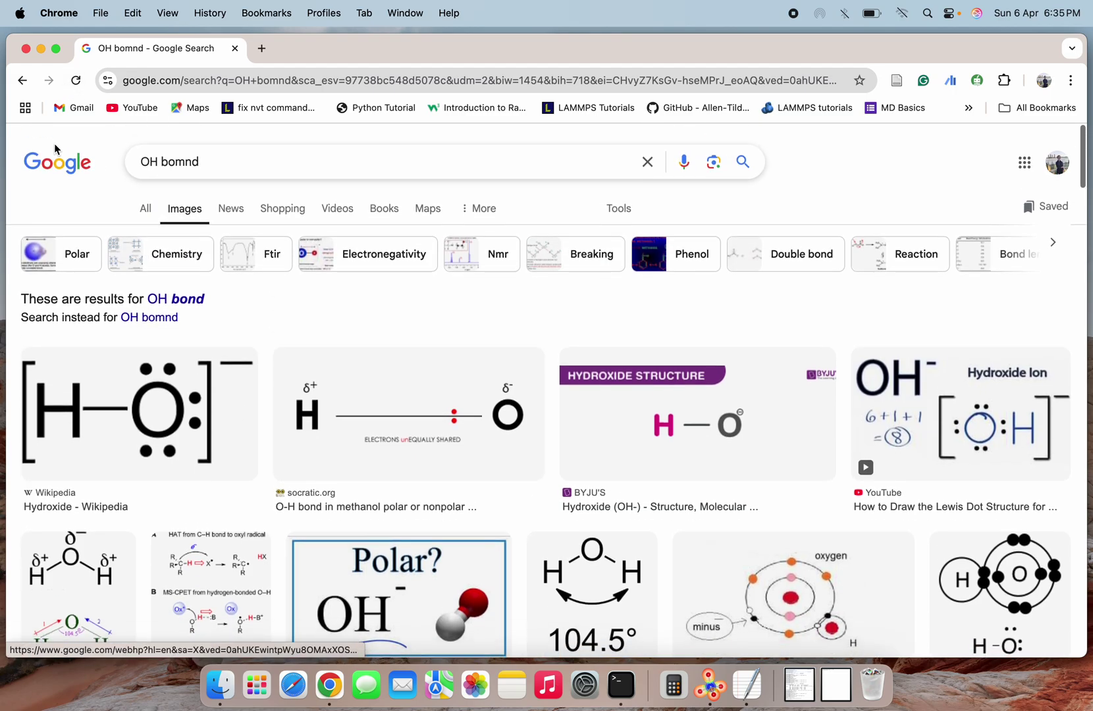
left_click(24, 80)
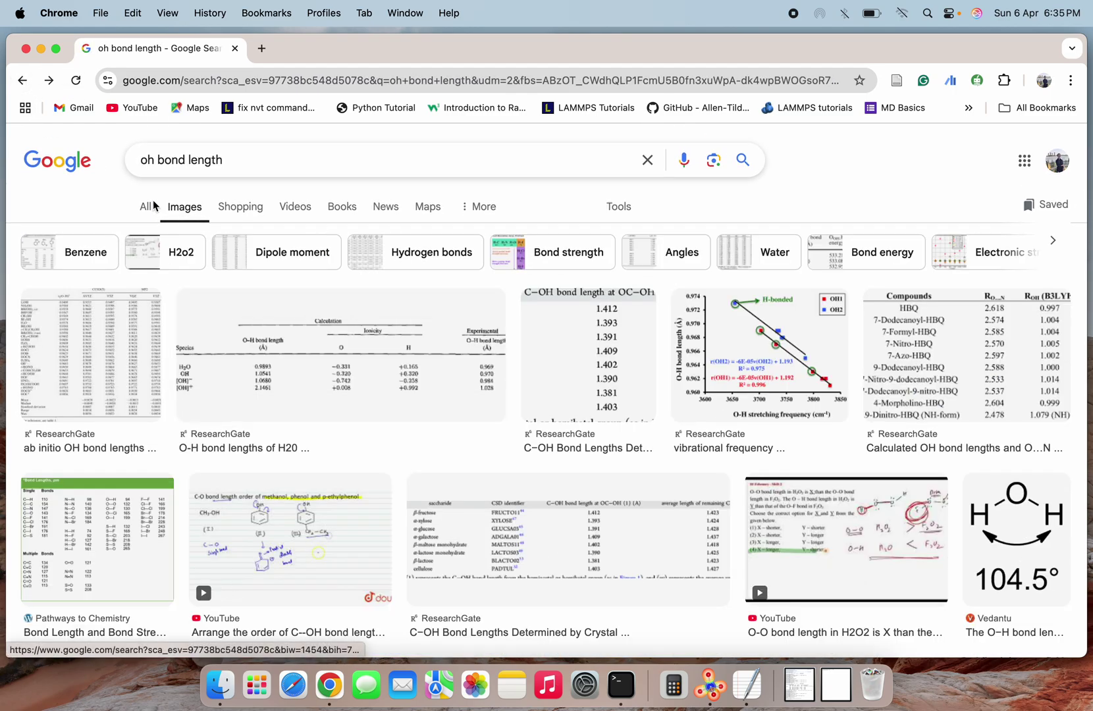
left_click(145, 206)
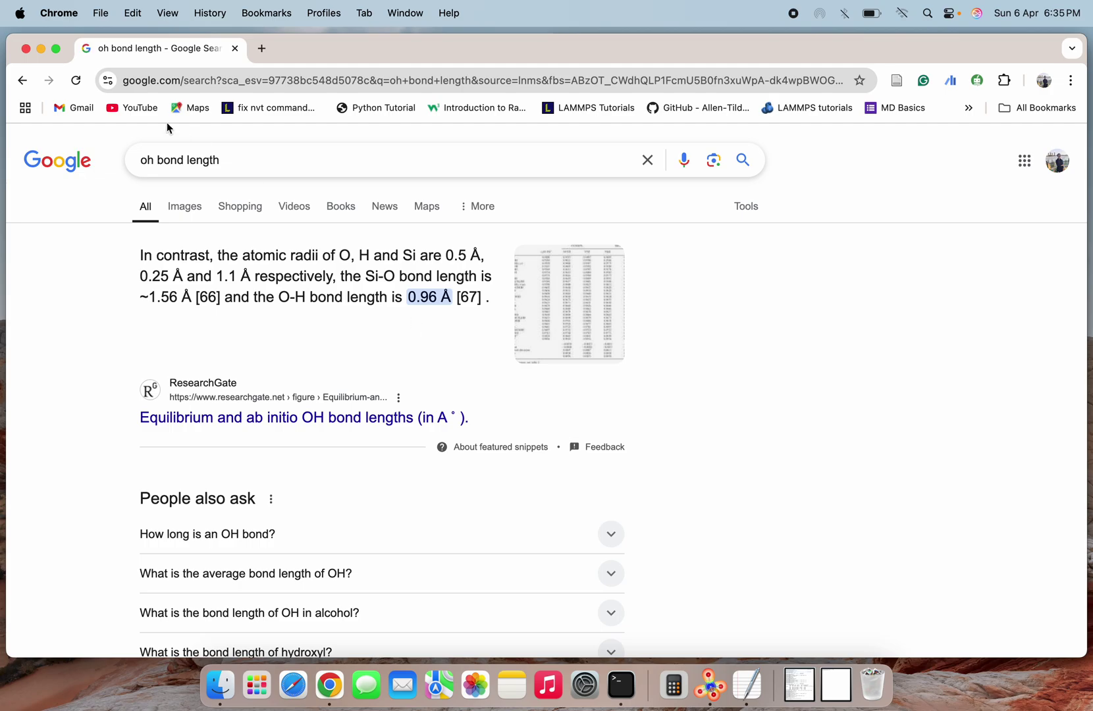
left_click(41, 49)
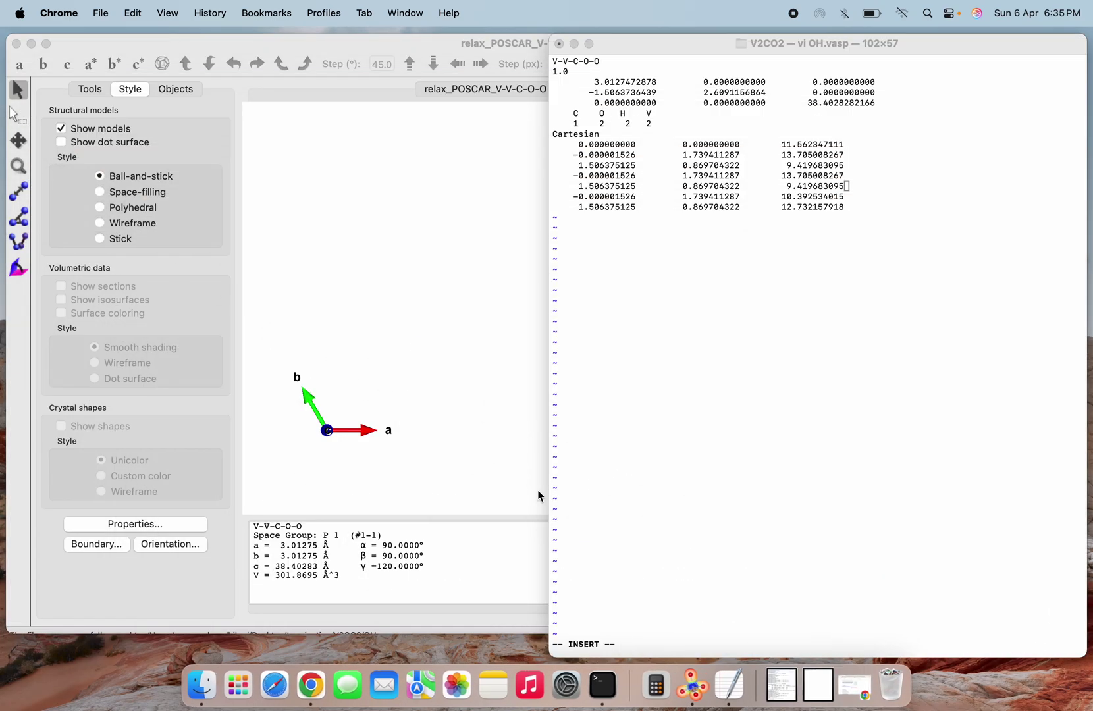
Search the installed apps for "cal" and switch to the Calculator app
left_click(238, 685)
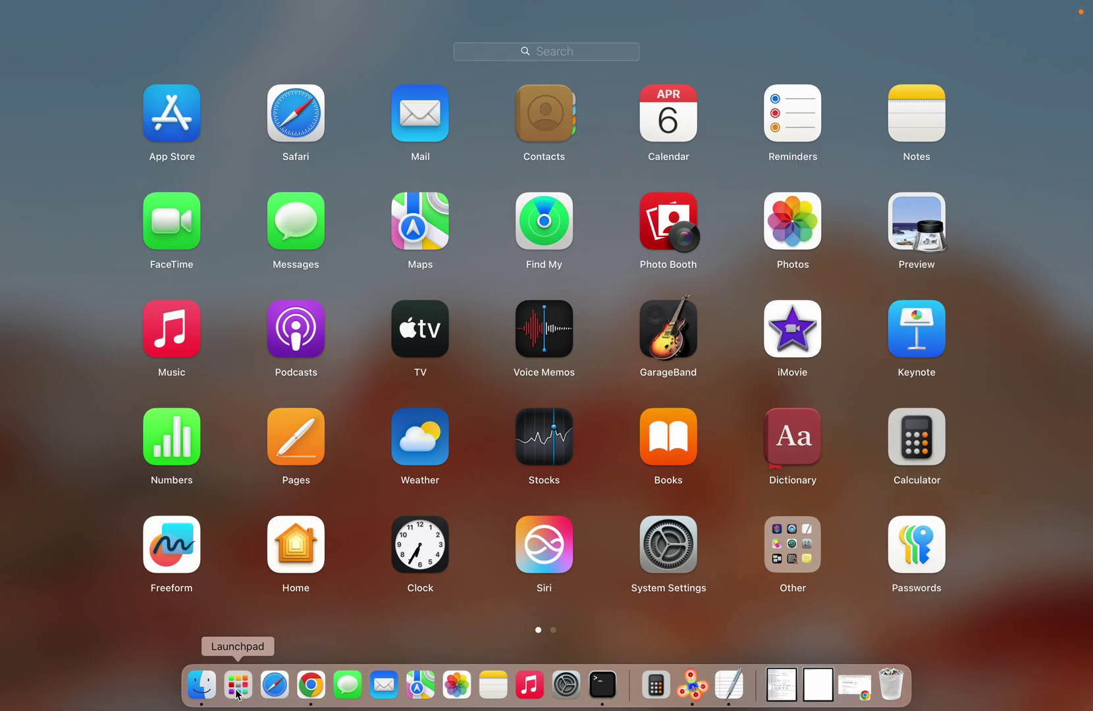
scroll(883, 346, "right", 3)
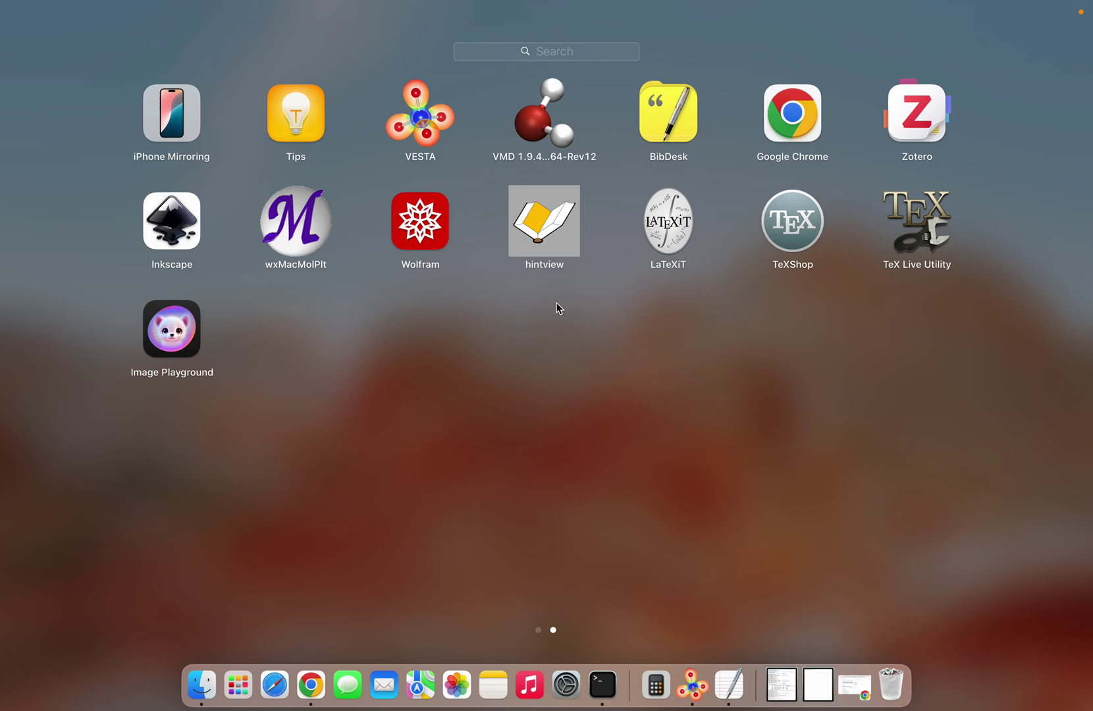
left_click(540, 52)
type("cal")
left_click(609, 113)
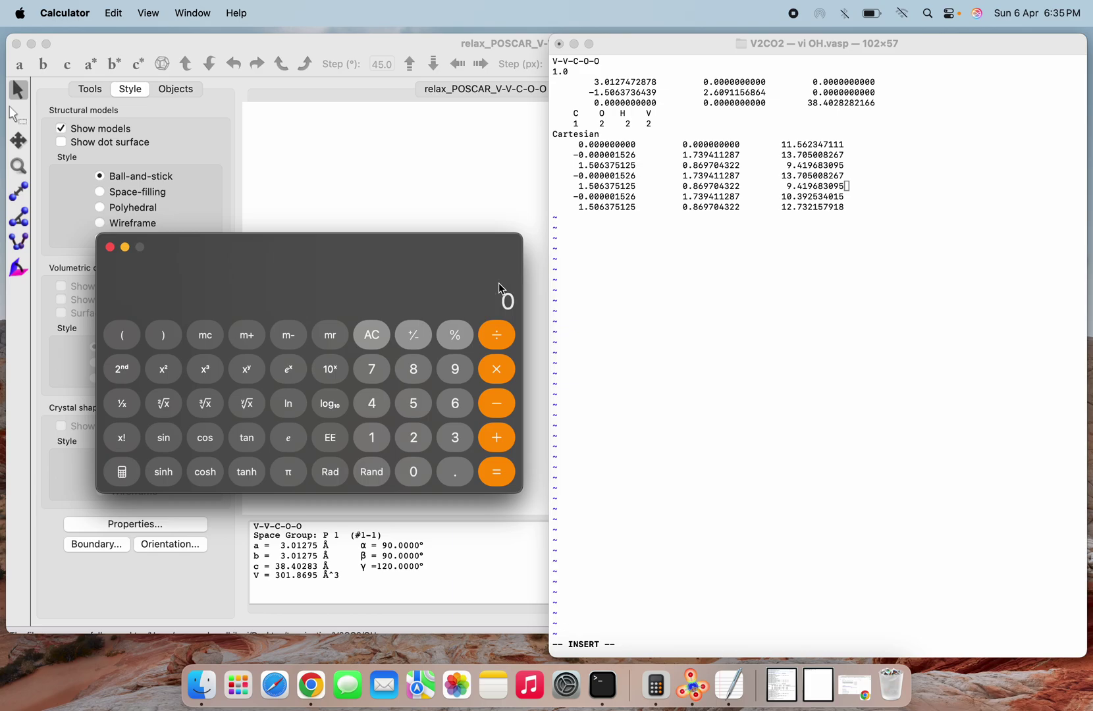
Add 0.96 to the first O row's z coordinate, 13.705008267, copied from OH.vasp into Calculator
left_click(786, 159)
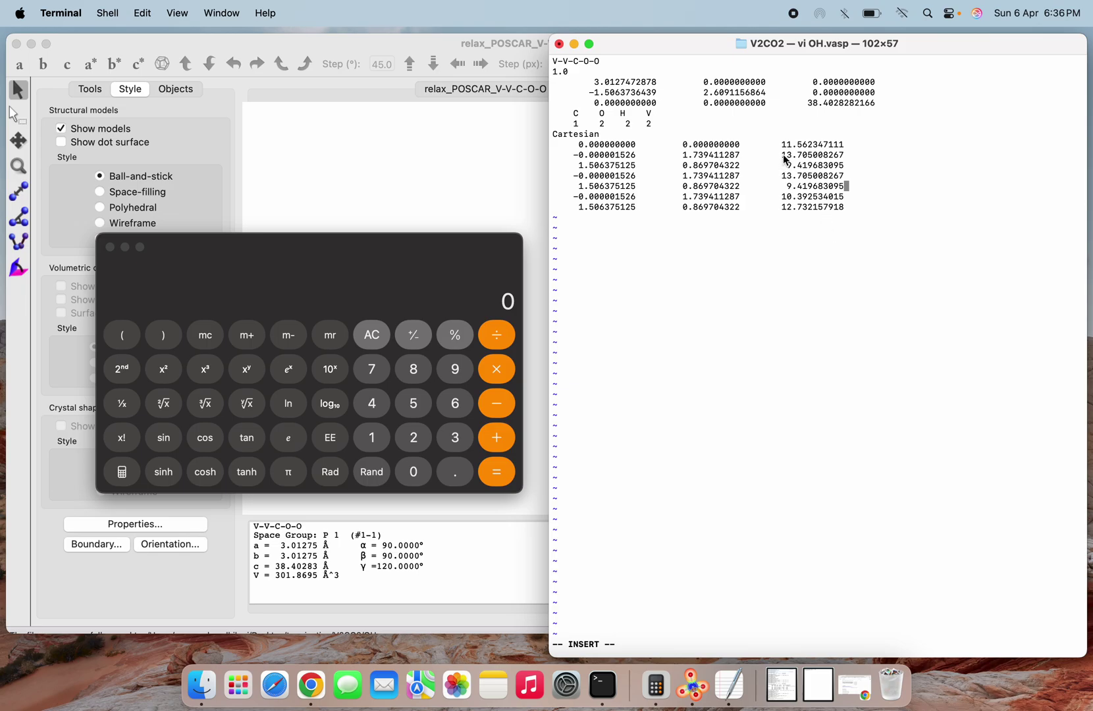
left_click_drag(781, 156, 838, 158)
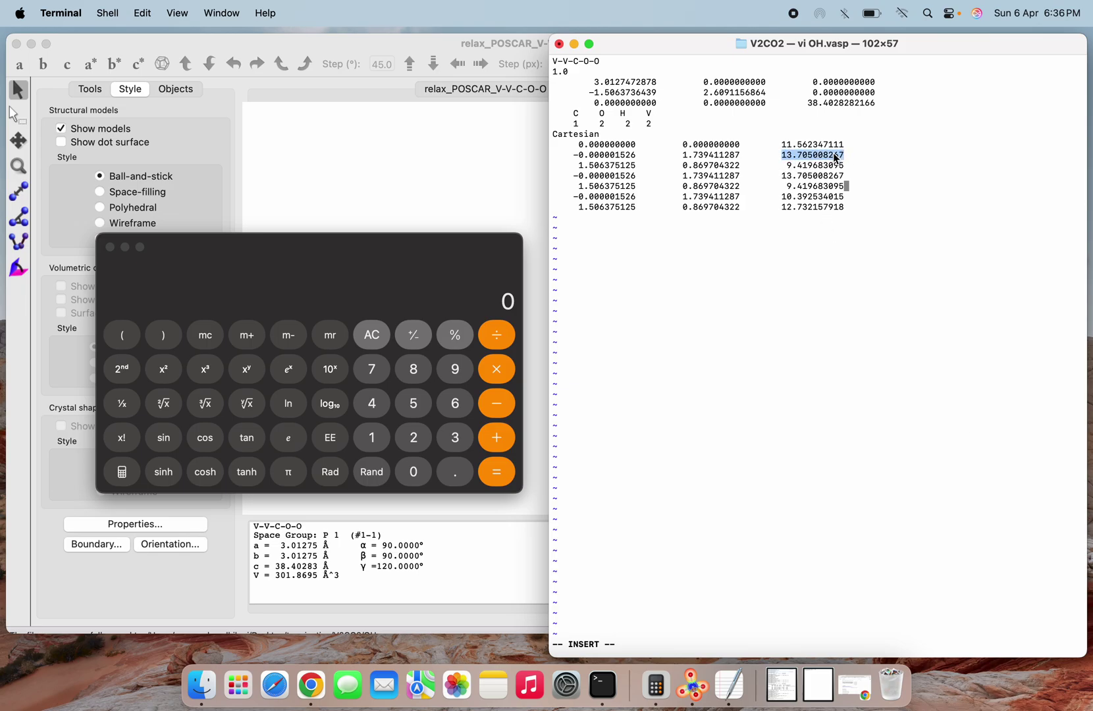
right_click(835, 158)
left_click(854, 245)
left_click(504, 307)
key("super+v")
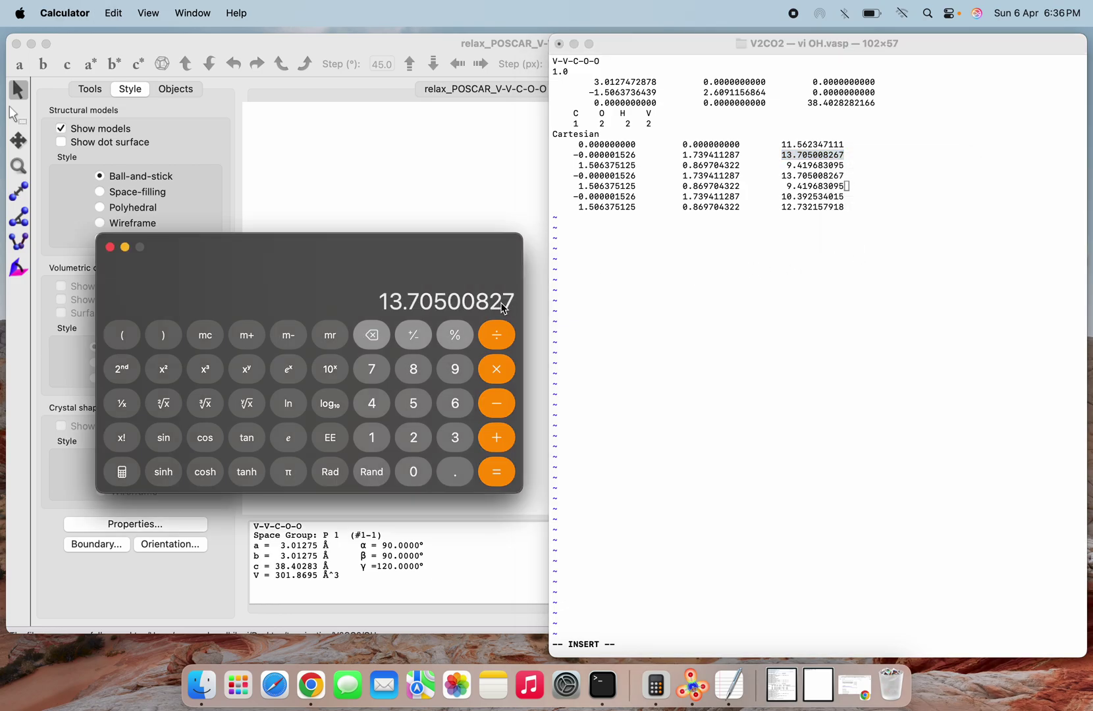
type("+0")
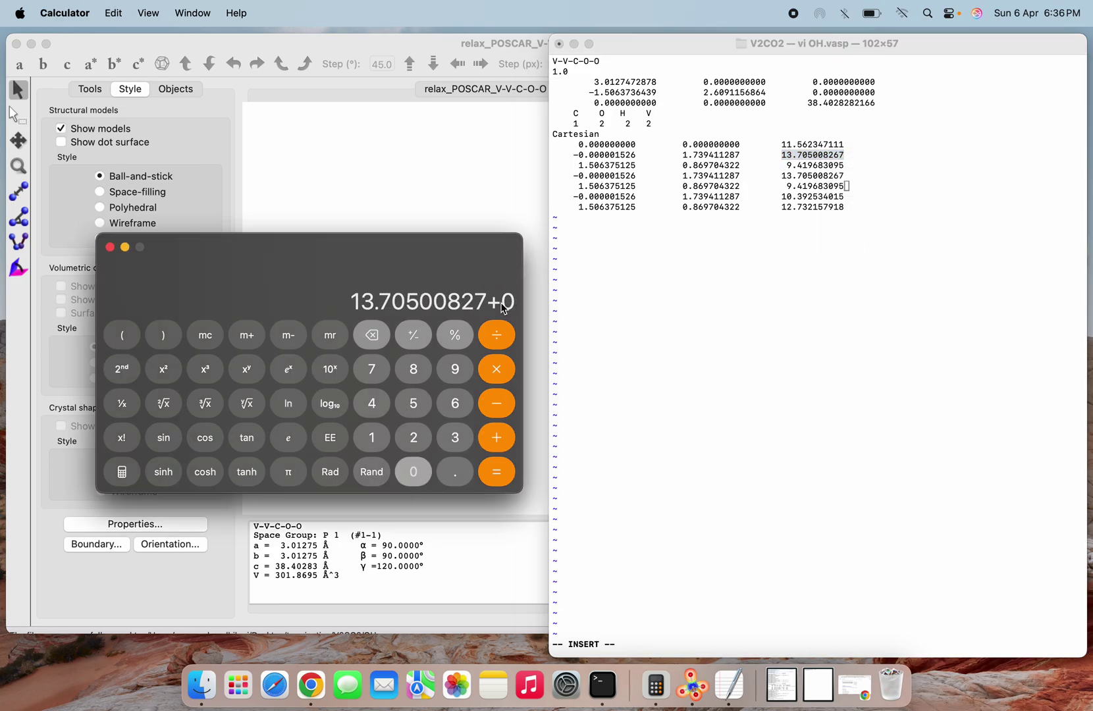
type(".96")
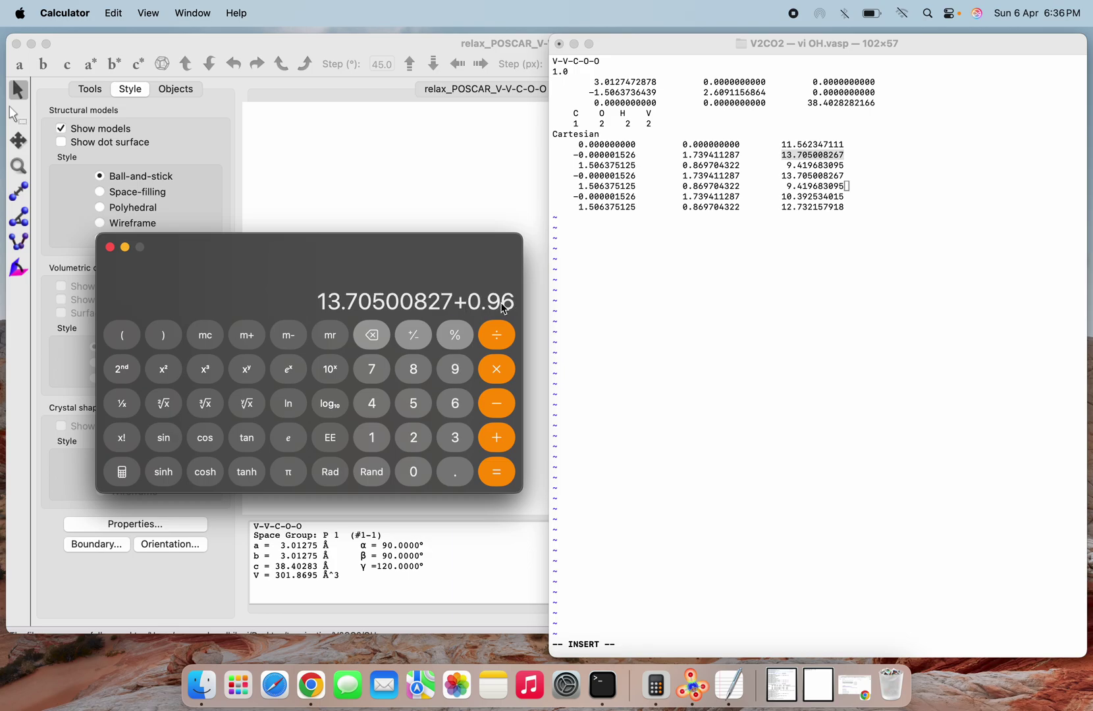
key("Return")
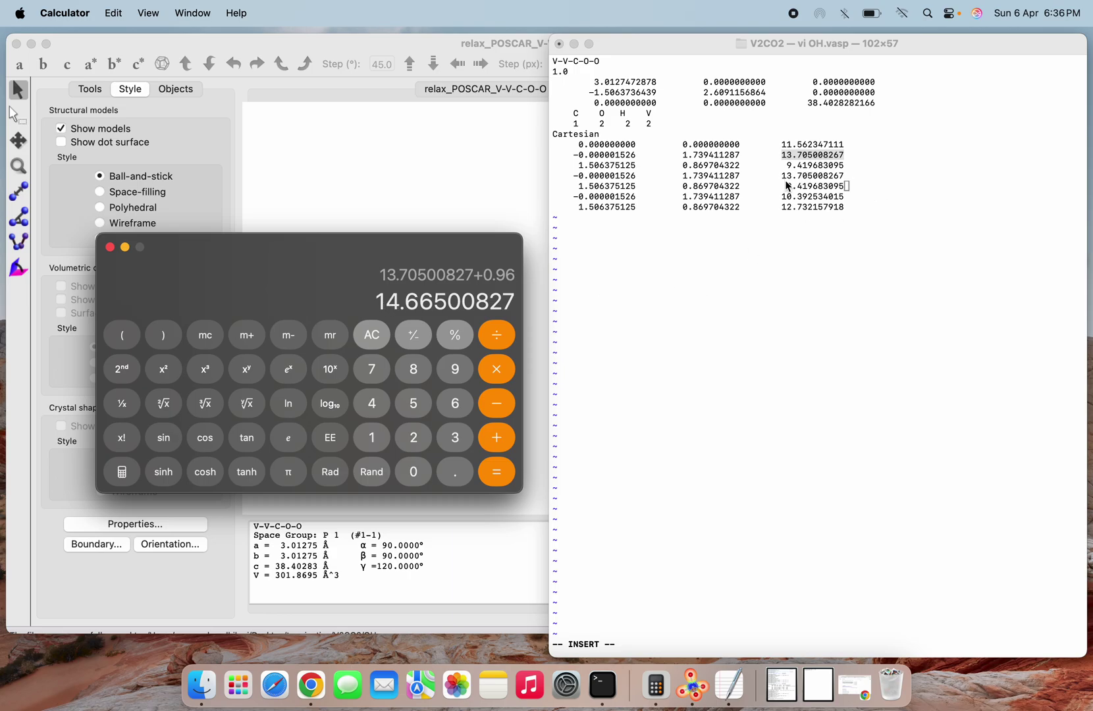
Set the z coordinate of the first hydrogen row in OH.vasp to 14.665008270
left_click(843, 175)
key("Up")
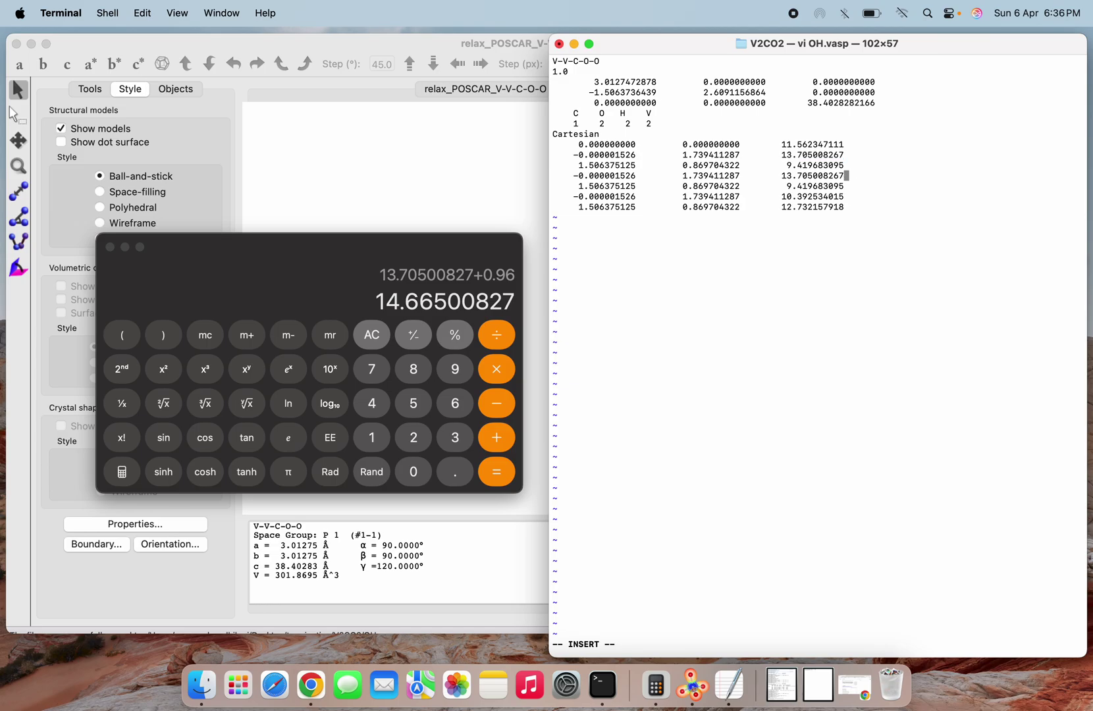
key("BackSpace")
key("BackSpace")
key("BackSpace")
key("BackSpace")
key("BackSpace")
key("BackSpace")
key("BackSpace")
key("BackSpace")
key("BackSpace")
key("BackSpace")
key("BackSpace")
key("BackSpace")
type("14.66500827")
type("0")
Copy the second hydrogen row's z coordinate, 9.419683095, into Calculator and add 0.96 to it
left_click_drag(788, 186, 840, 190)
right_click(839, 189)
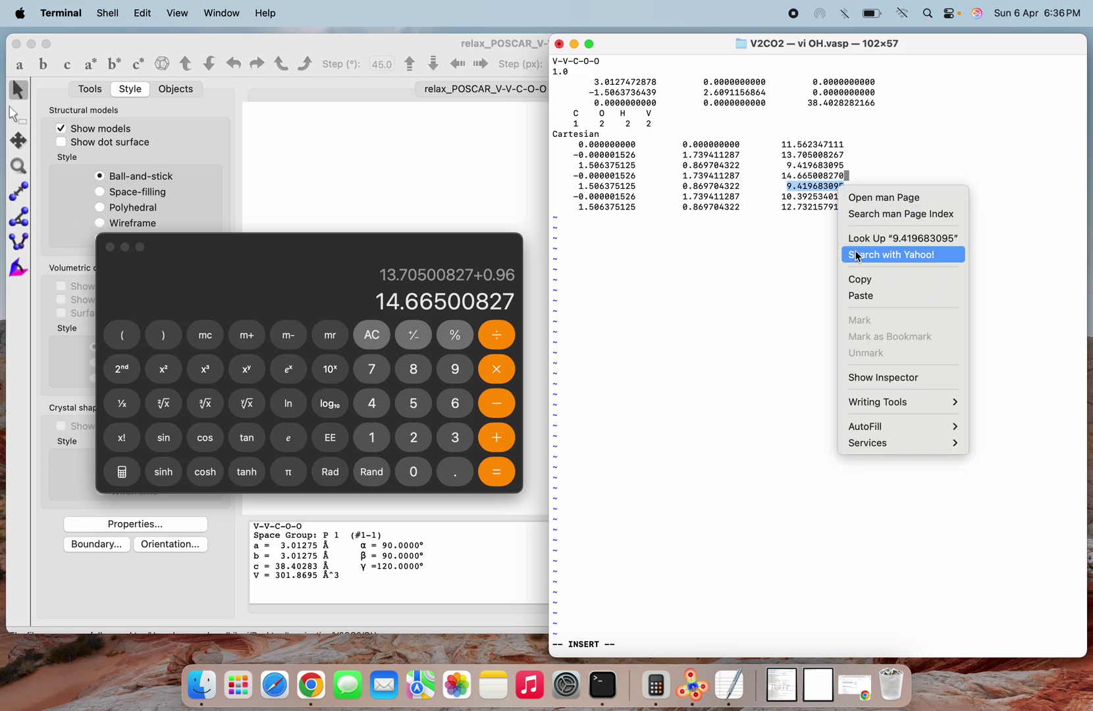
left_click(864, 276)
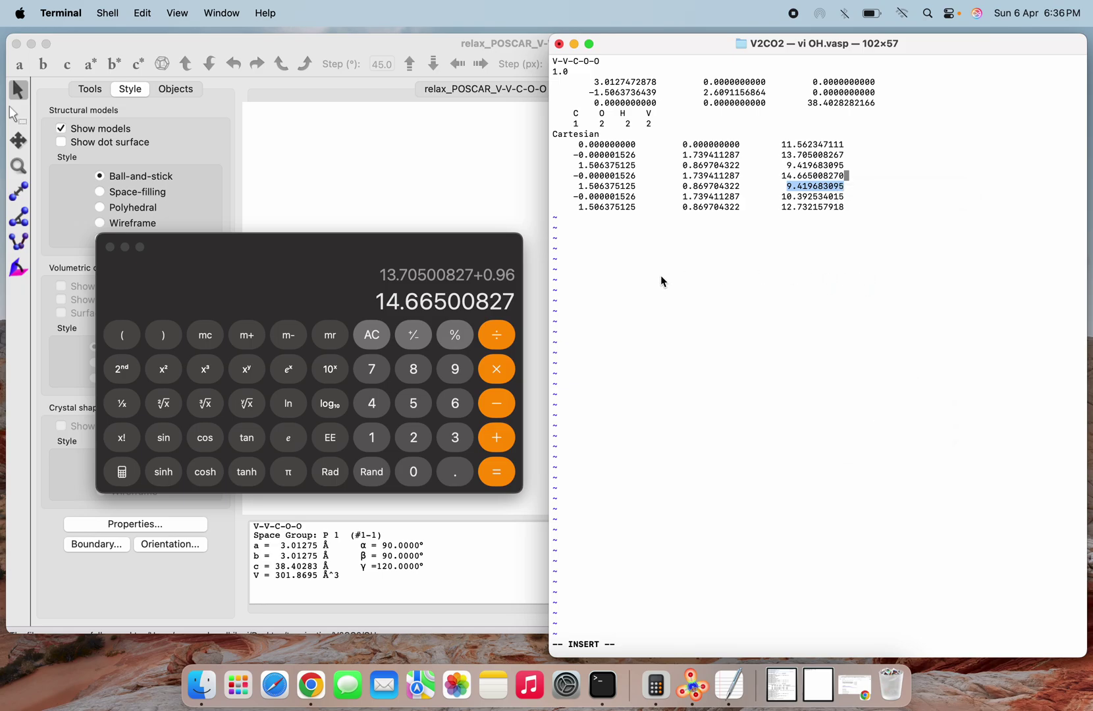
left_click(505, 303)
key("Escape")
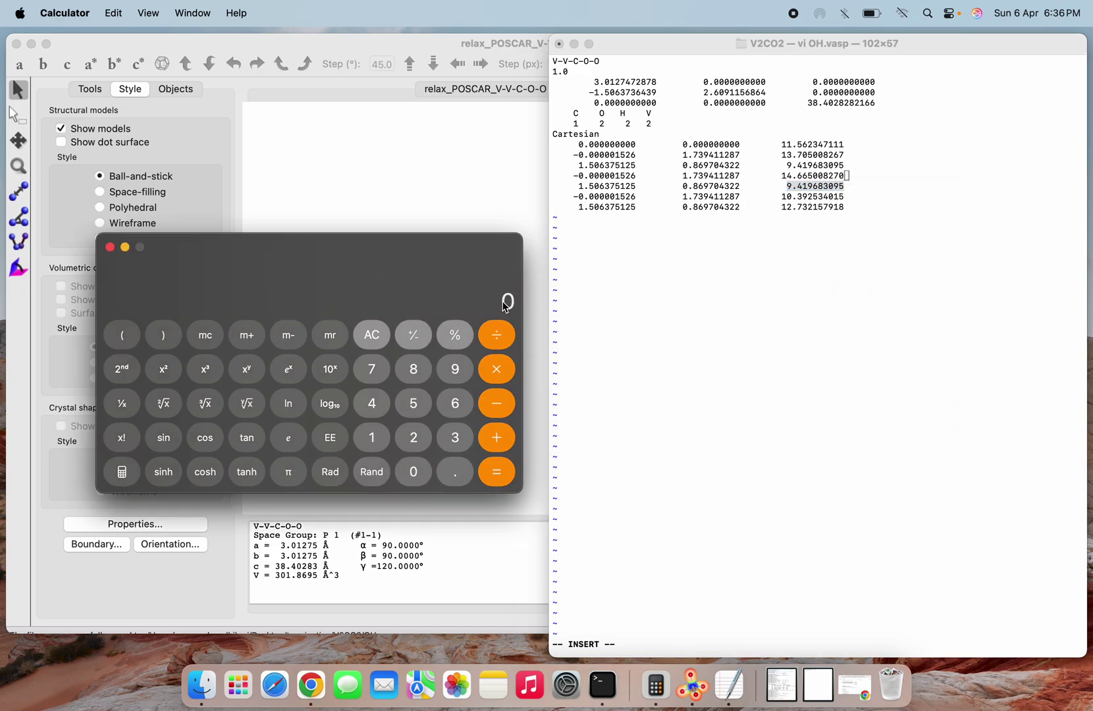
key("super+v")
type("+0.96")
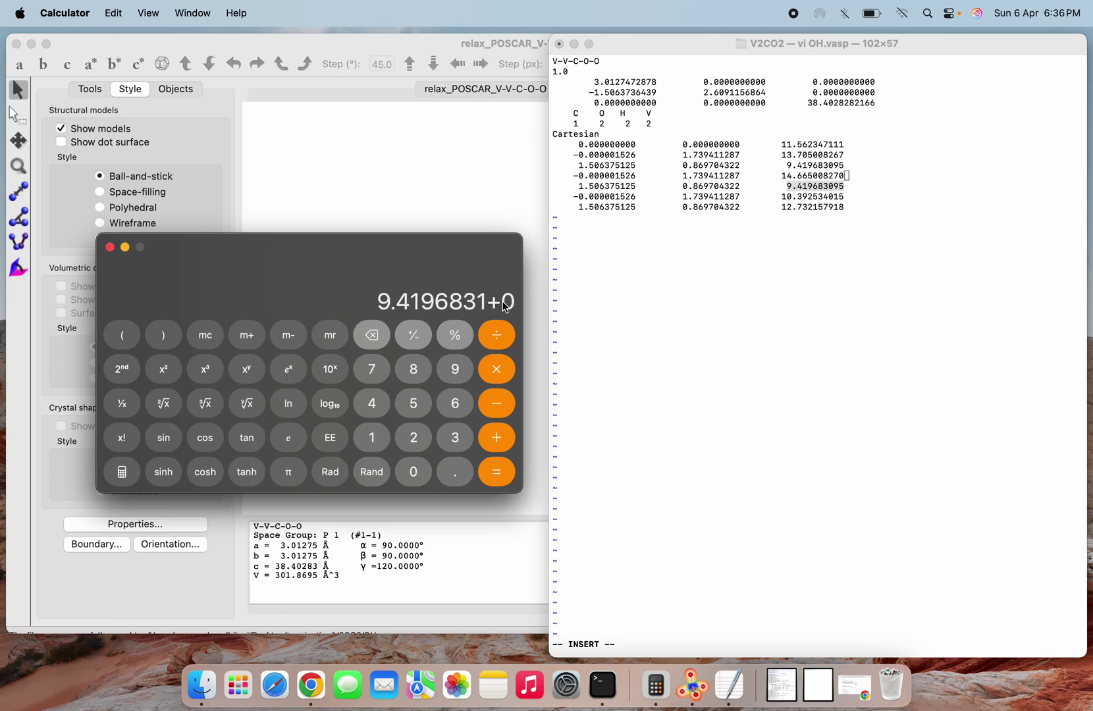
key("Return")
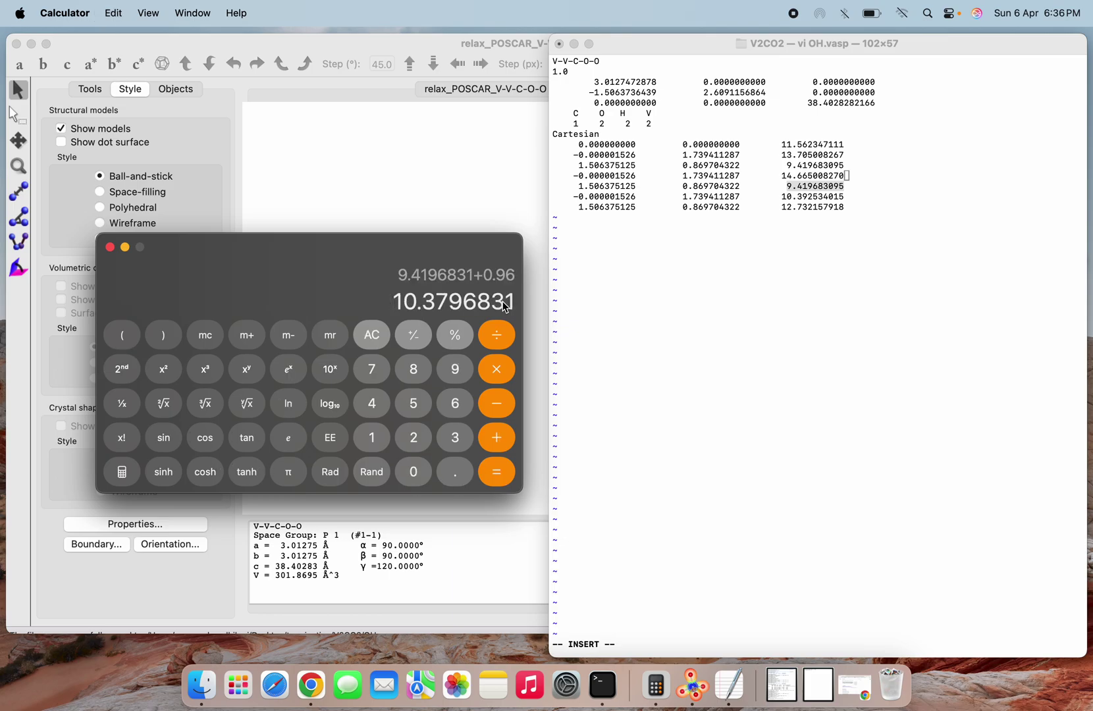
Set the z coordinate of the second hydrogen row in OH.vasp to 10.37968310
left_click(846, 182)
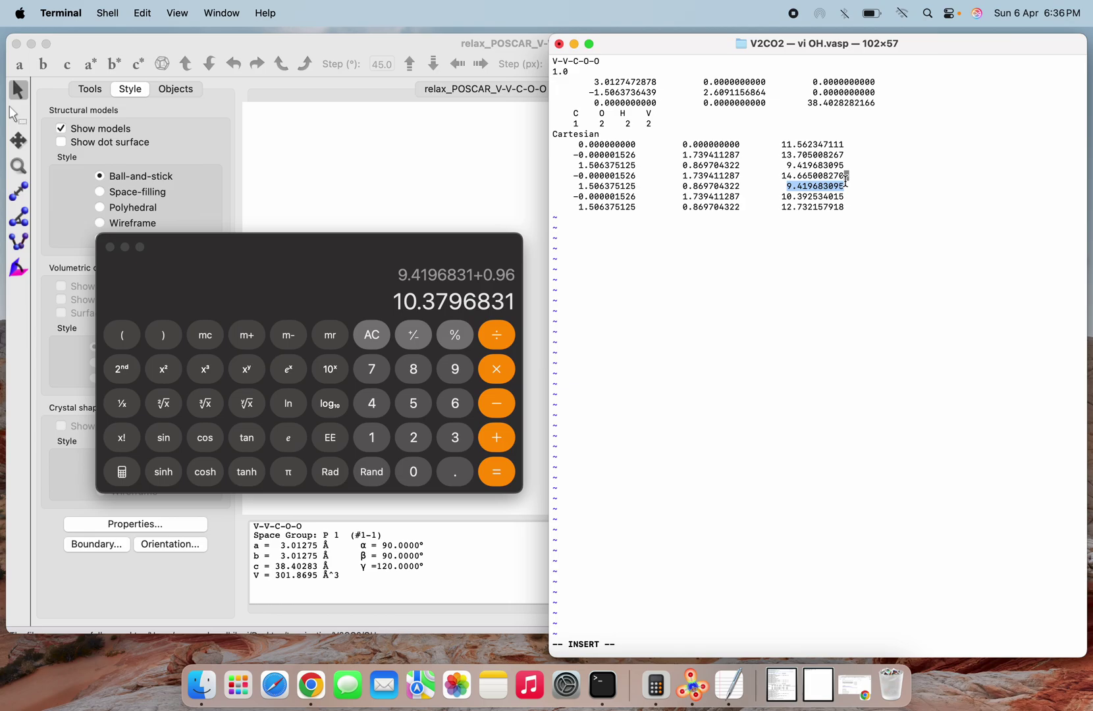
left_click(847, 186)
key("BackSpace")
key("BackSpace")
key("BackSpace")
key("BackSpace")
key("BackSpace")
key("BackSpace")
key("BackSpace")
key("BackSpace")
key("BackSpace")
key("BackSpace")
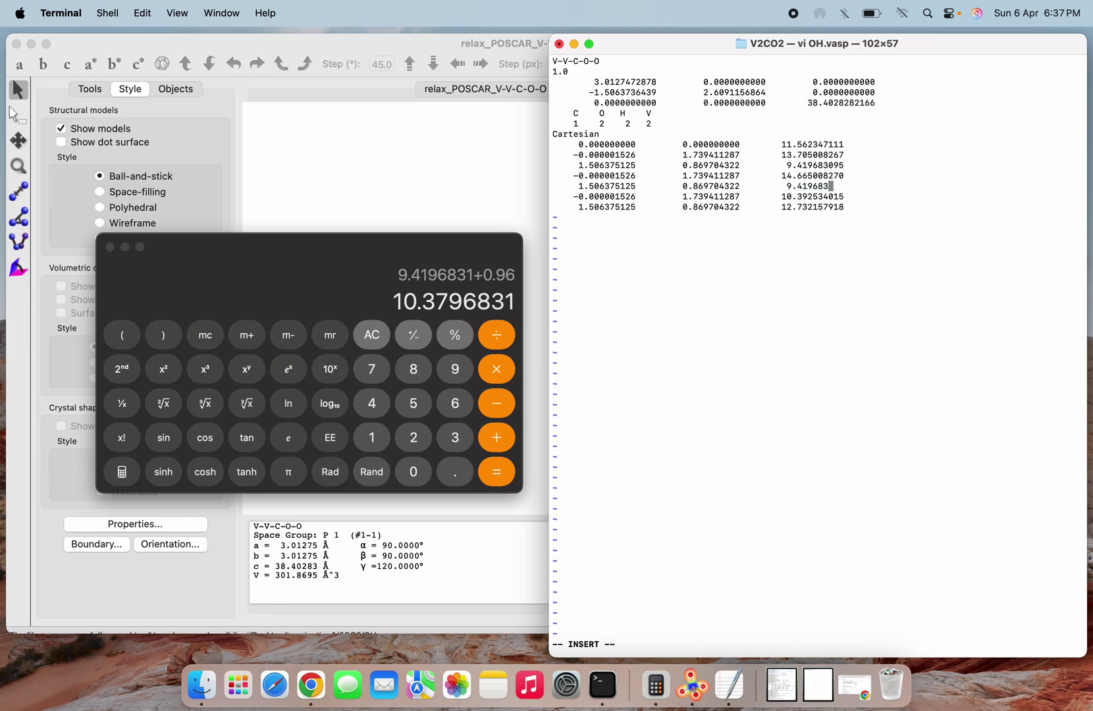
key("BackSpace")
type("10.37968310")
Remove one space before the hydrogen count in the atom-count line, and save and quit OH.vasp
key("Up")
key("Up")
key("Up")
key("Up")
key("Up")
key("Up")
key("Left")
key("Left")
key("Left")
key("Left")
key("Left")
key("BackSpace")
key("Escape")
type(":")
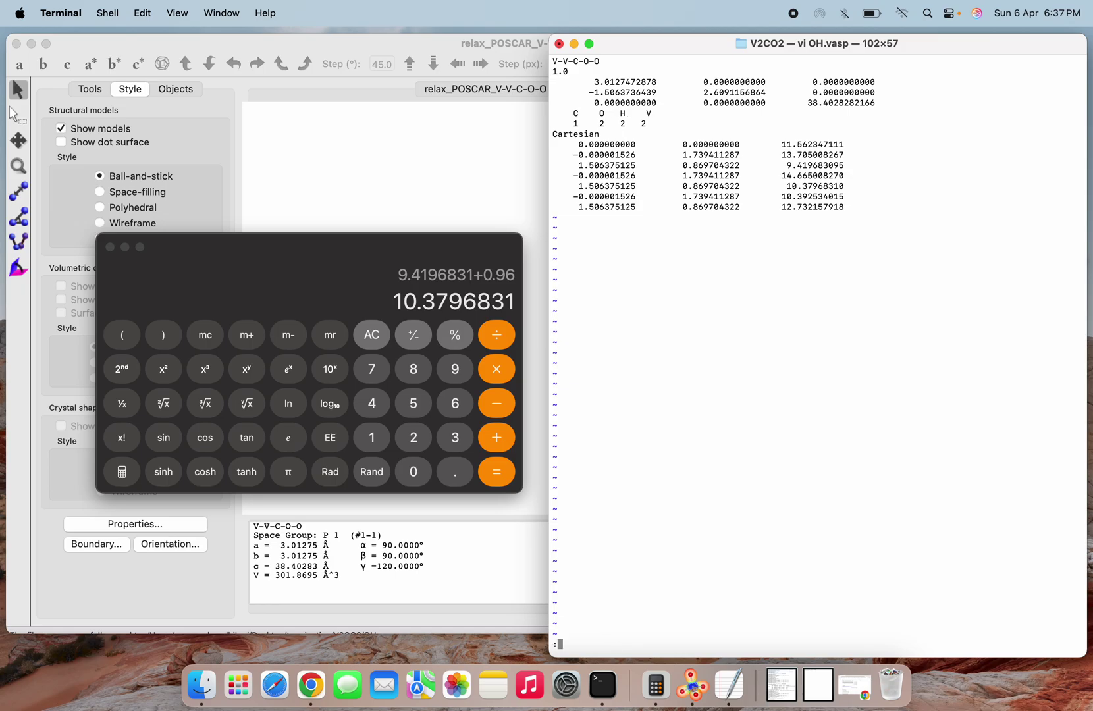
type("wq!")
key("Return")
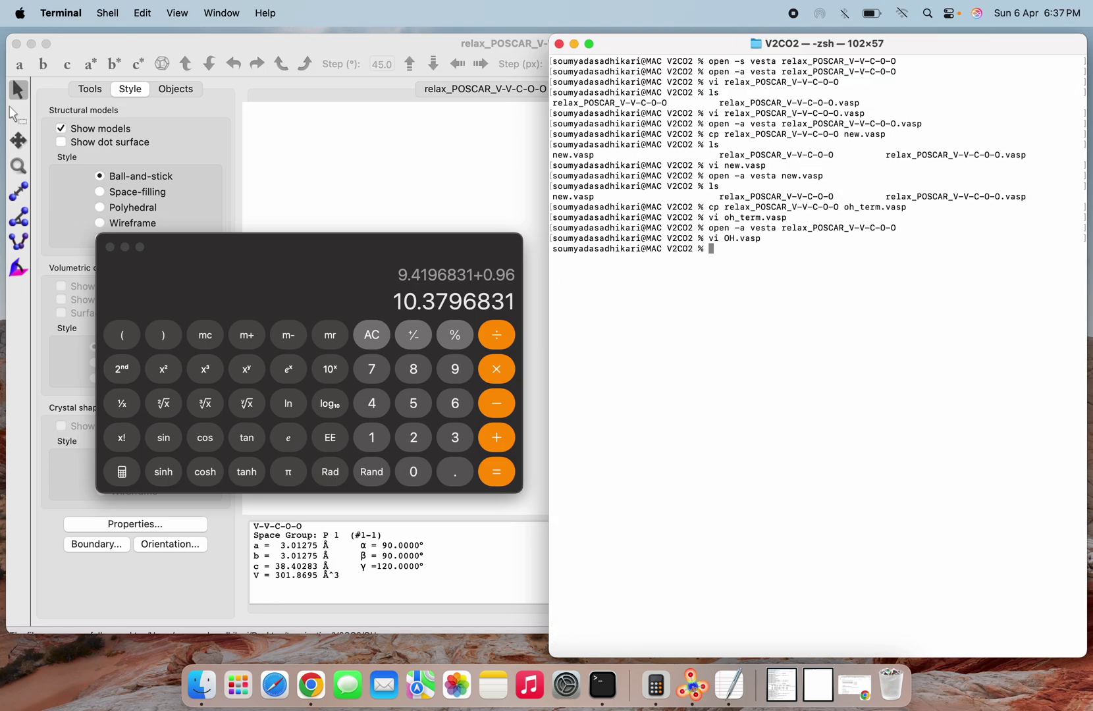
List the V2CO2 folder's files in the terminal and open OH.vasp in VESTA
type("ls")
key("Return")
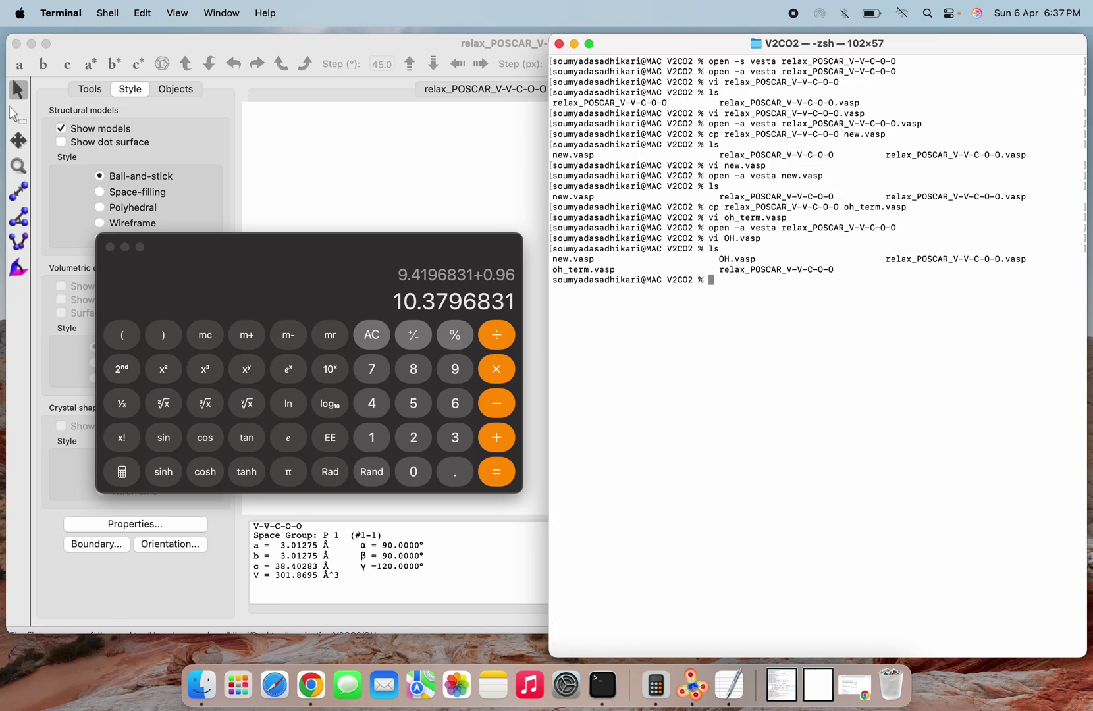
type("open -a ves")
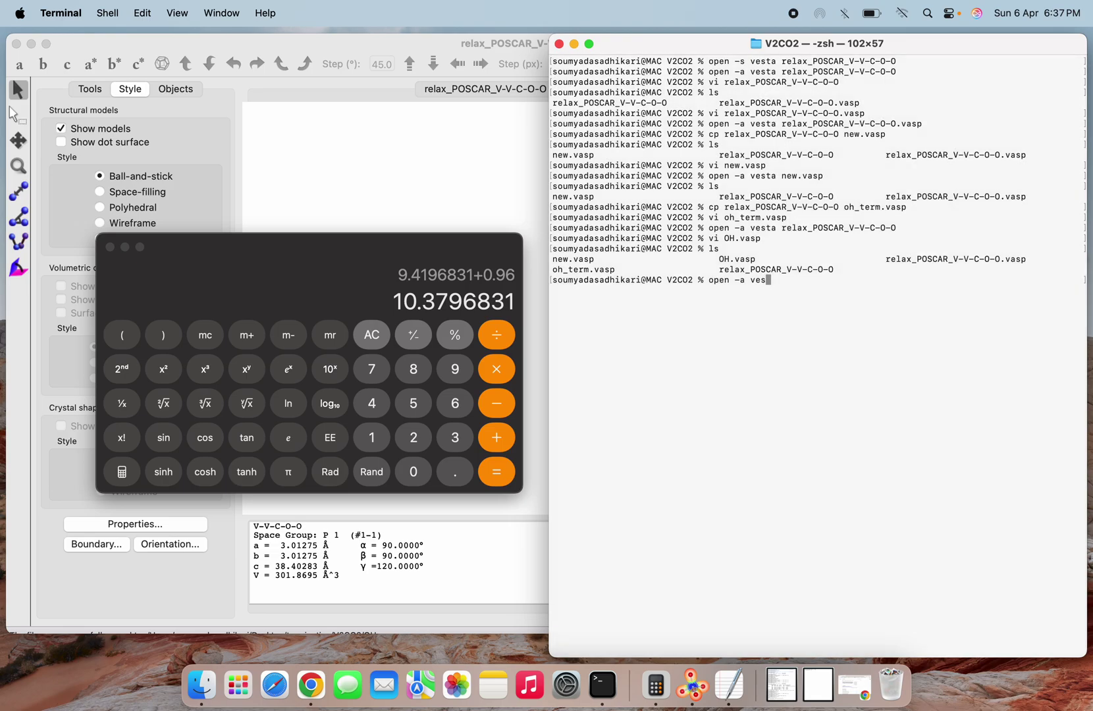
type("ta ")
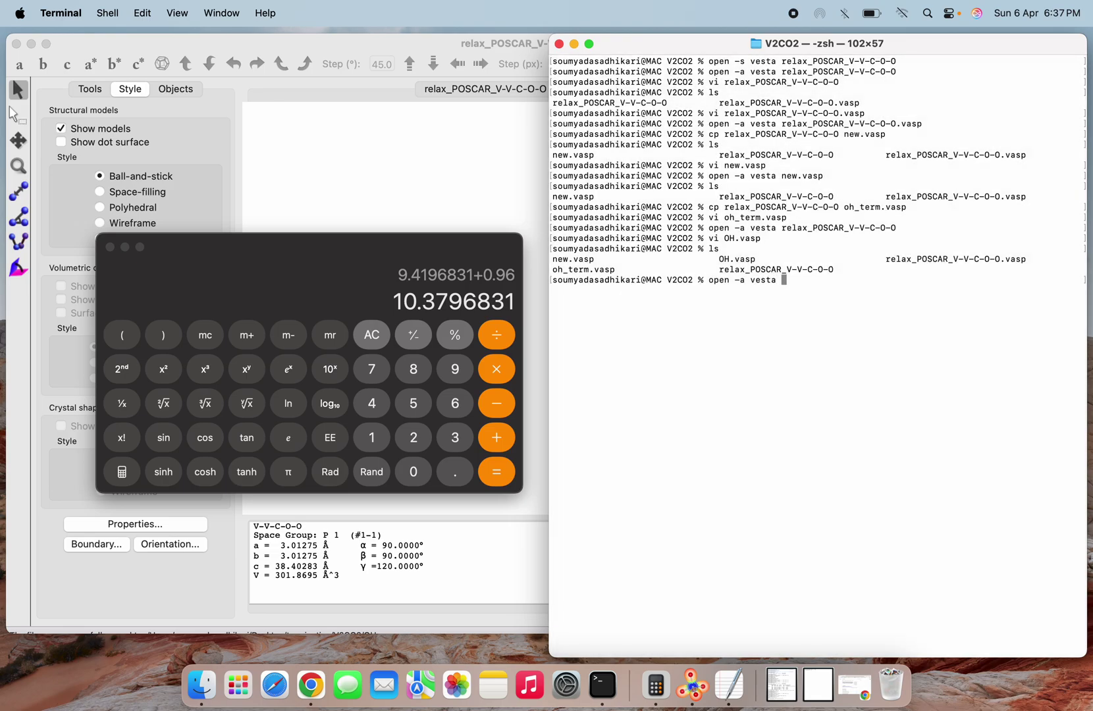
type("OH")
key("Tab")
key("Return")
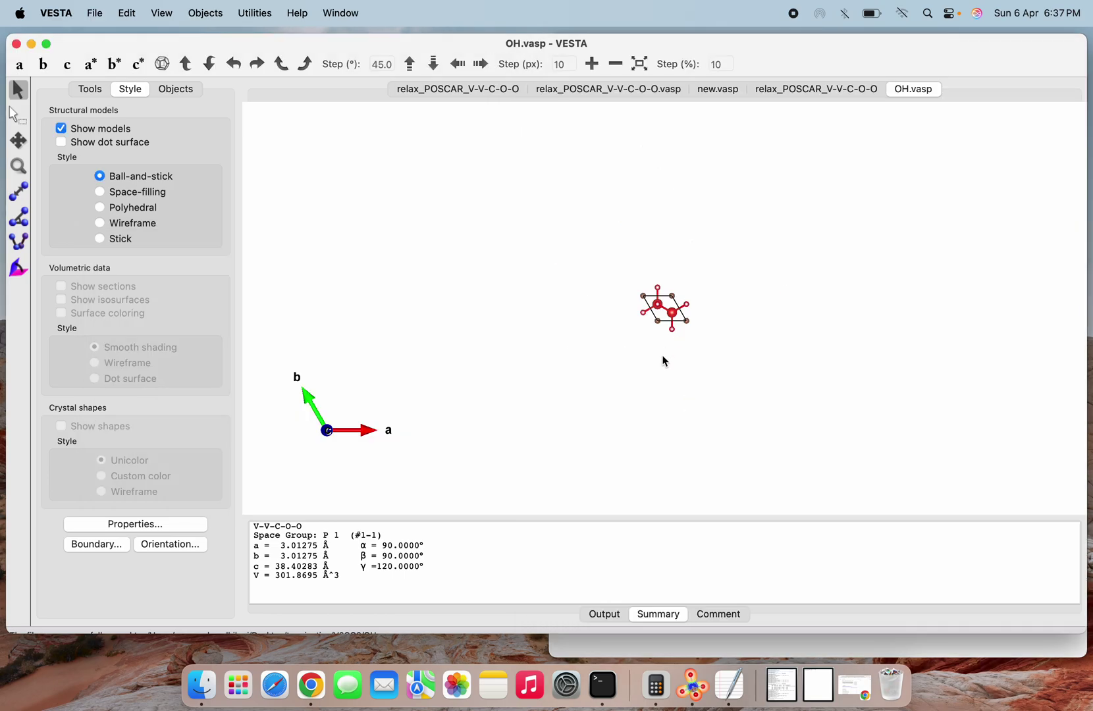
View the OH.vasp structure along the a axis and examine the hydrogen positions on both surfaces
scroll(661, 363, "up", 5)
scroll(661, 363, "up", 1)
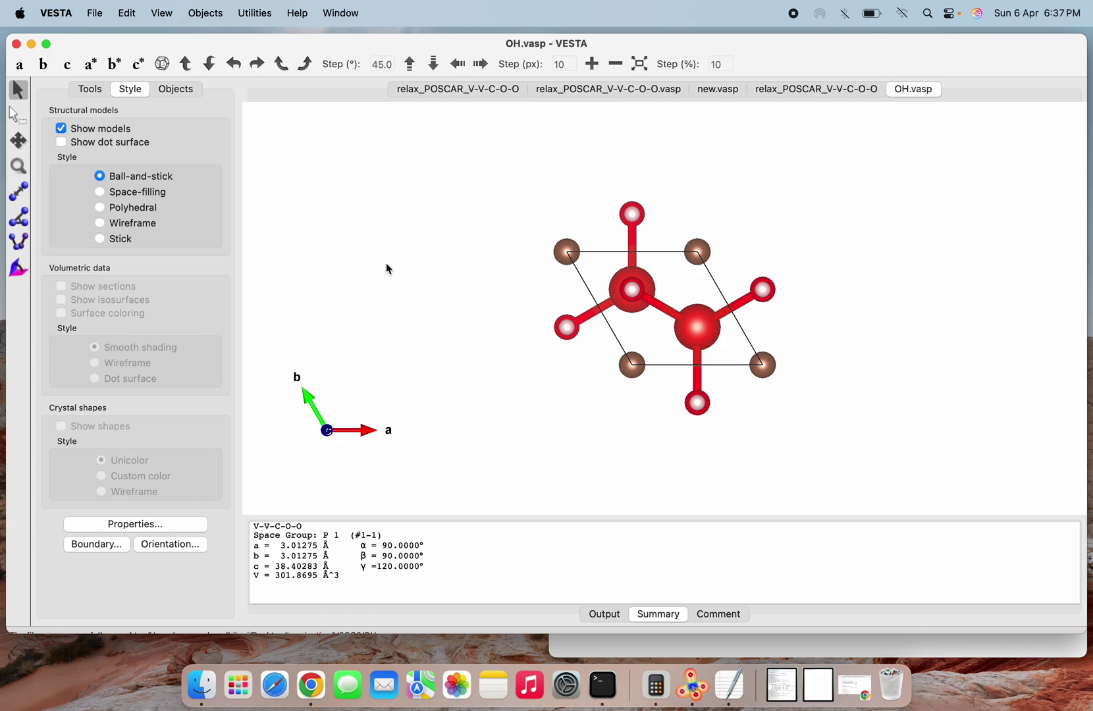
left_click(20, 65)
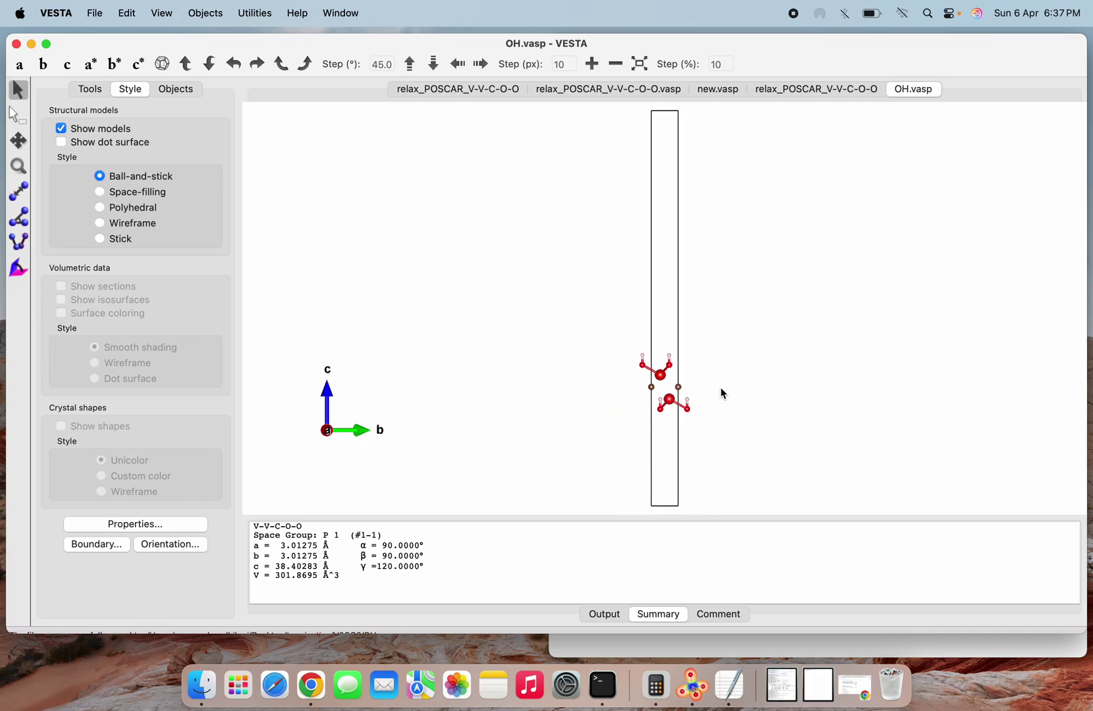
scroll(723, 393, "up", 5)
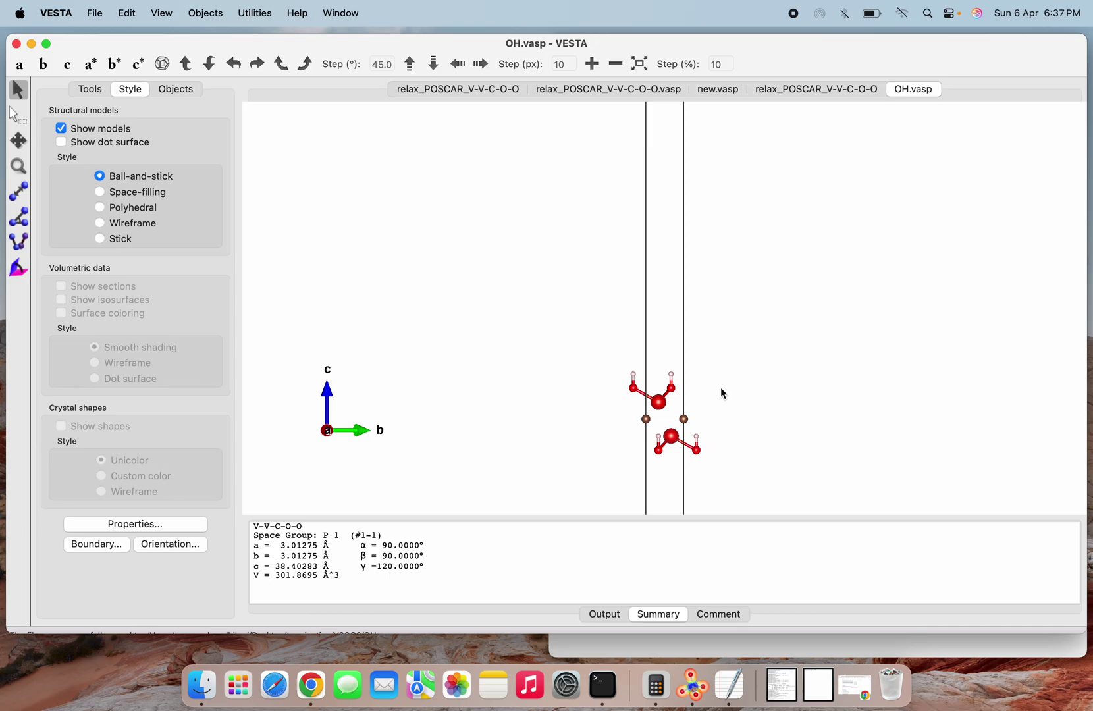
scroll(723, 394, "up", 2)
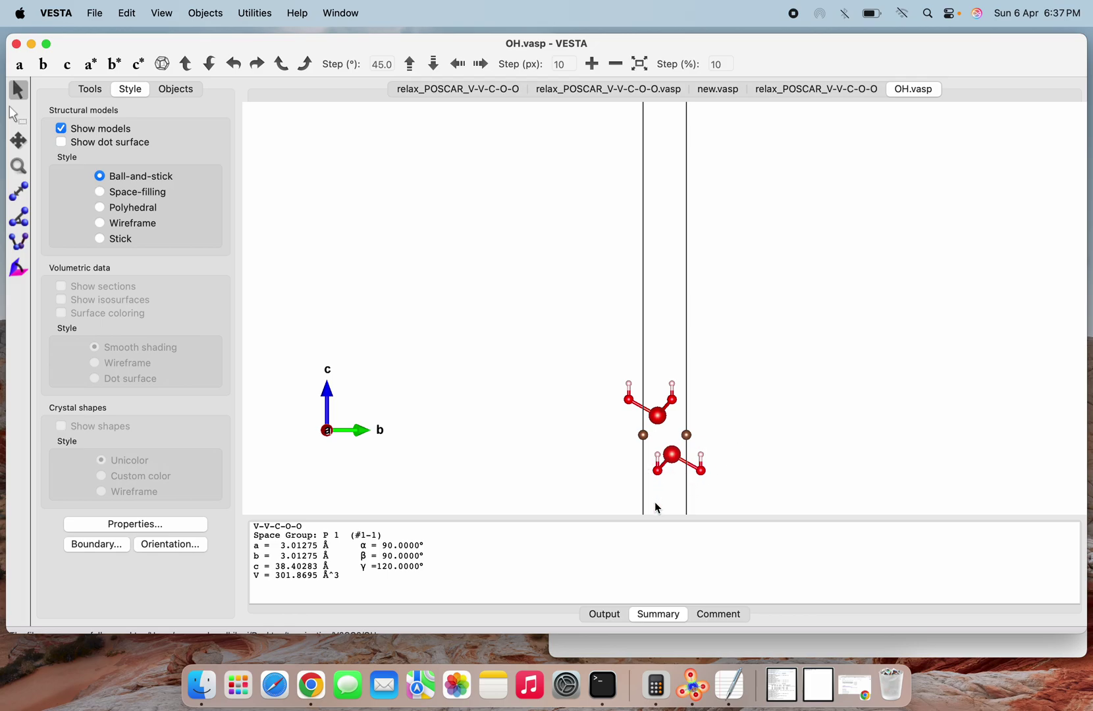
left_click_drag(681, 479, 681, 481)
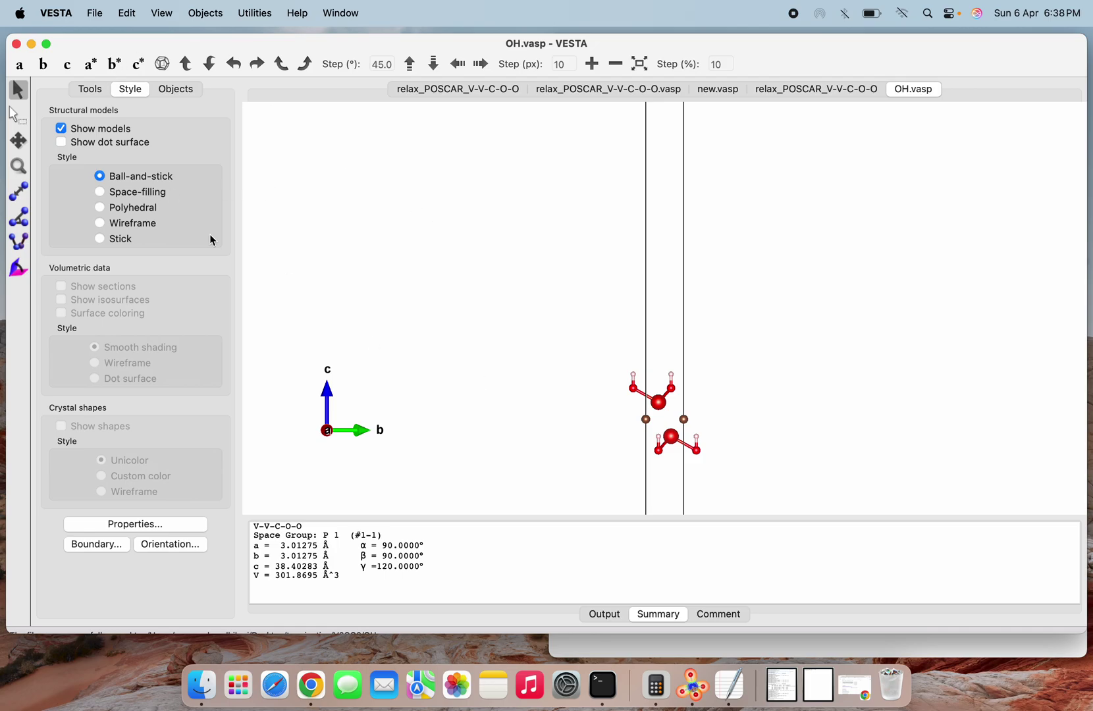
Pick the lower-surface O atom with the distance tool and show its coordinates in the text output
left_click(18, 190)
scroll(643, 446, "up", 3)
scroll(643, 445, "down", 2)
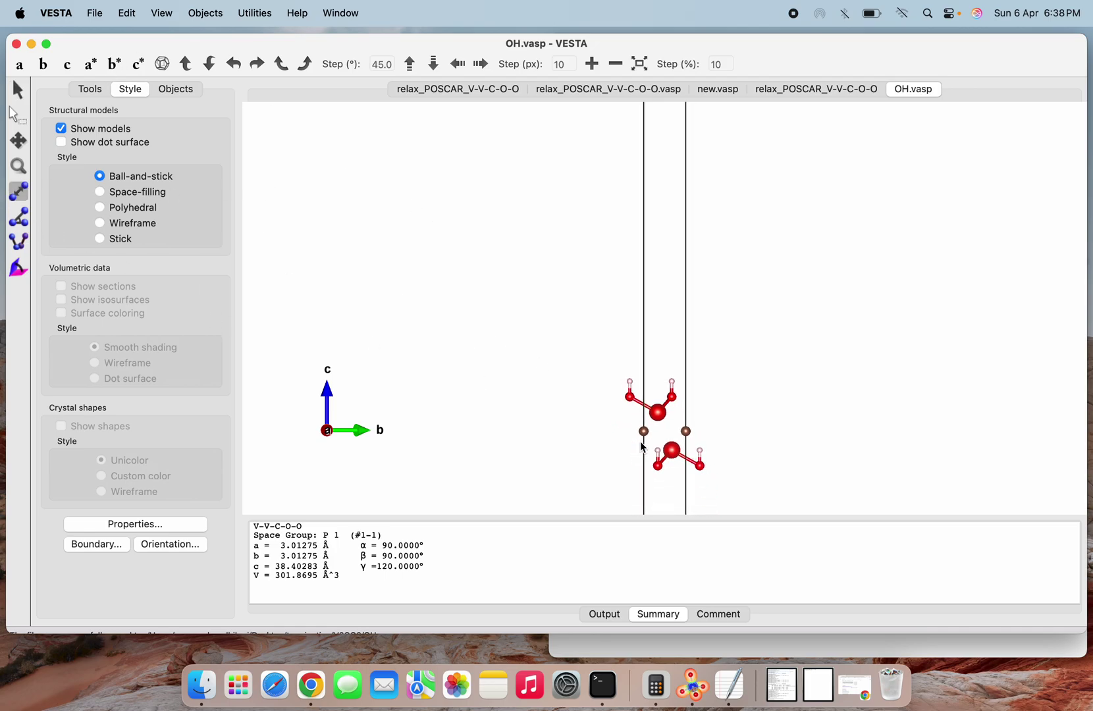
left_click(657, 465)
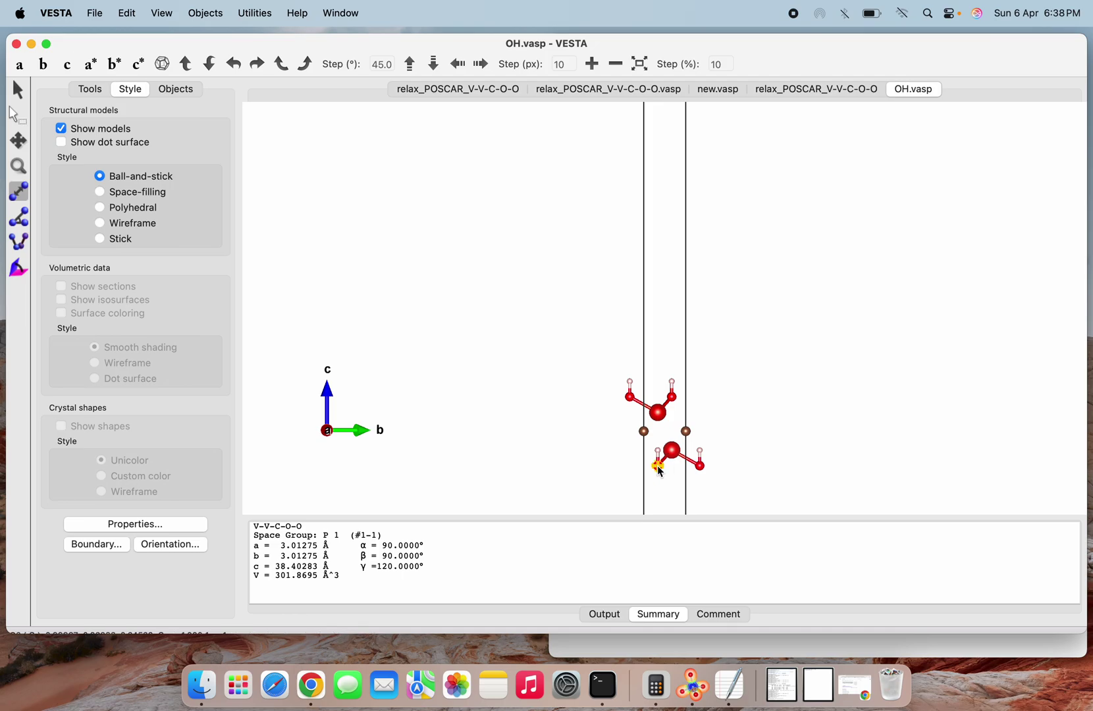
left_click(609, 615)
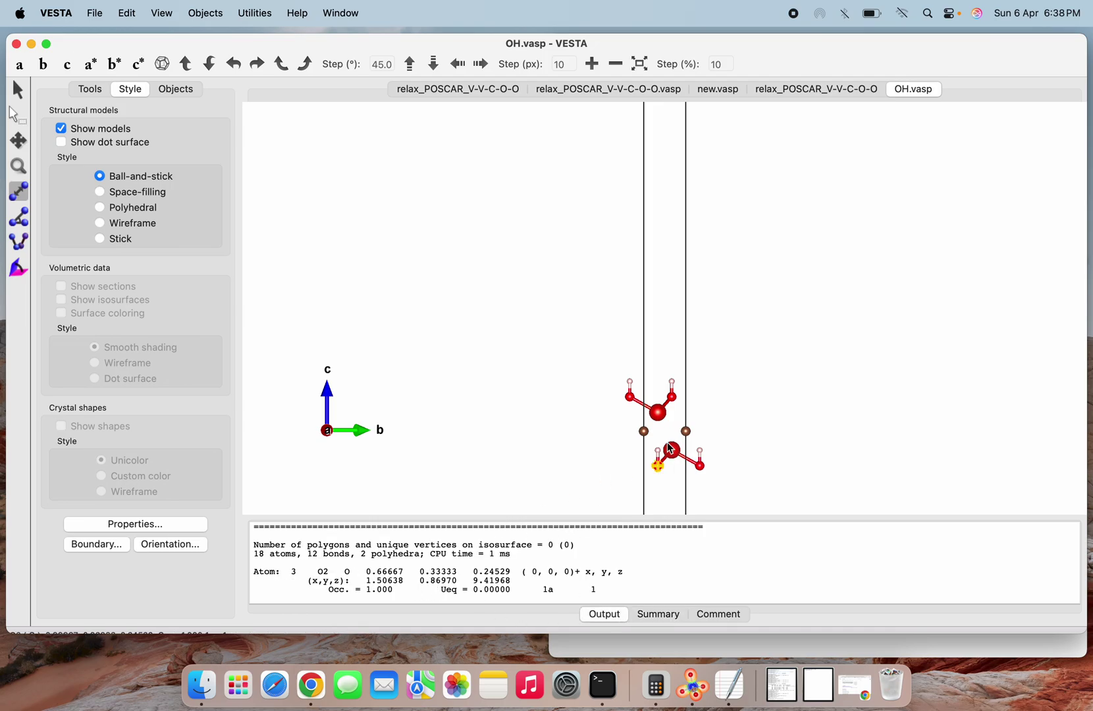
Minimize VESTA and reopen OH.vasp in vi from the terminal
left_click(31, 44)
key("Up")
key("Up")
key("Up")
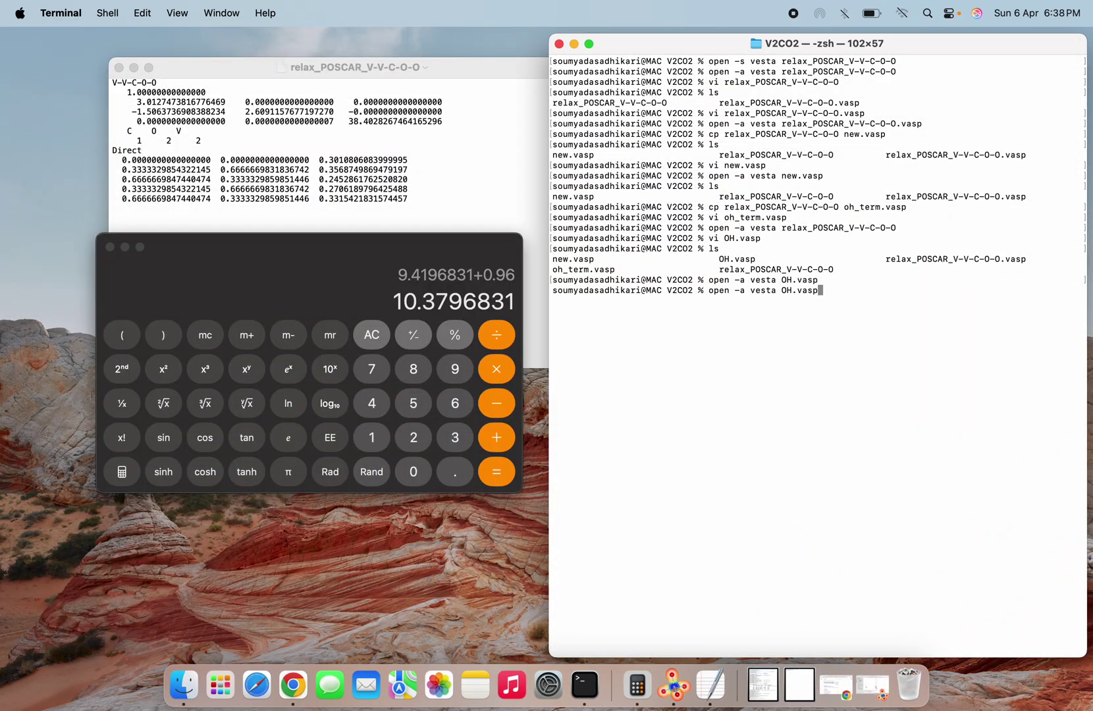
key("Return")
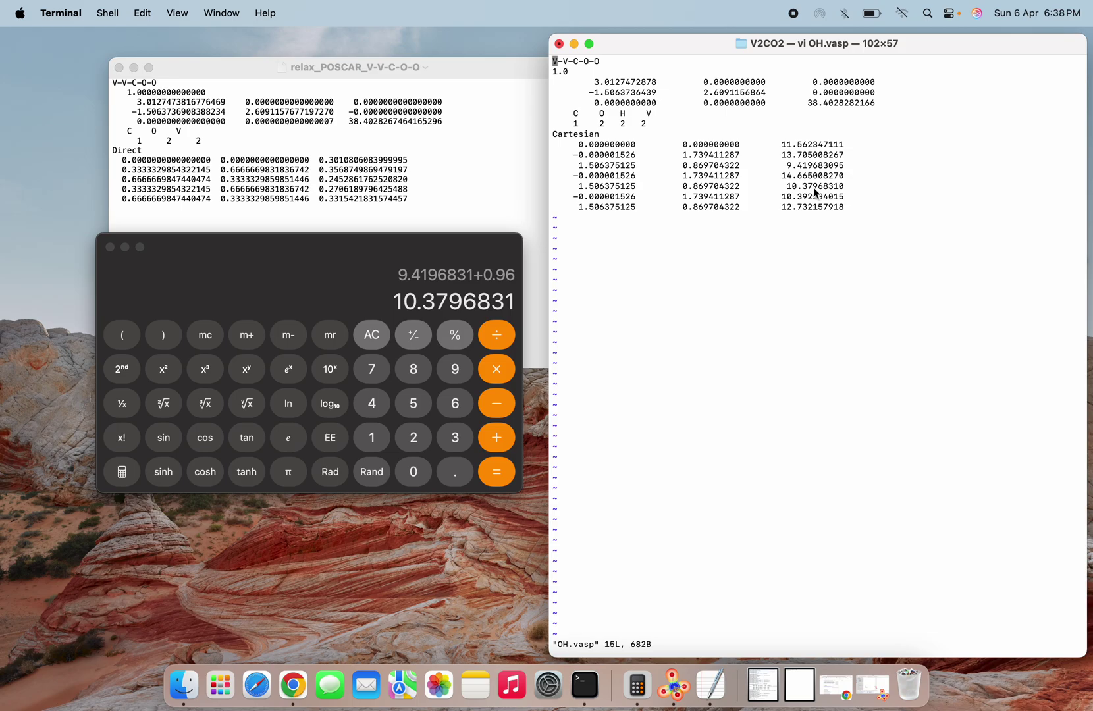
Switch to Calculator and change the sum to 9.4196831-0.96 to compute the lower hydrogen's z coordinate
left_click(483, 285)
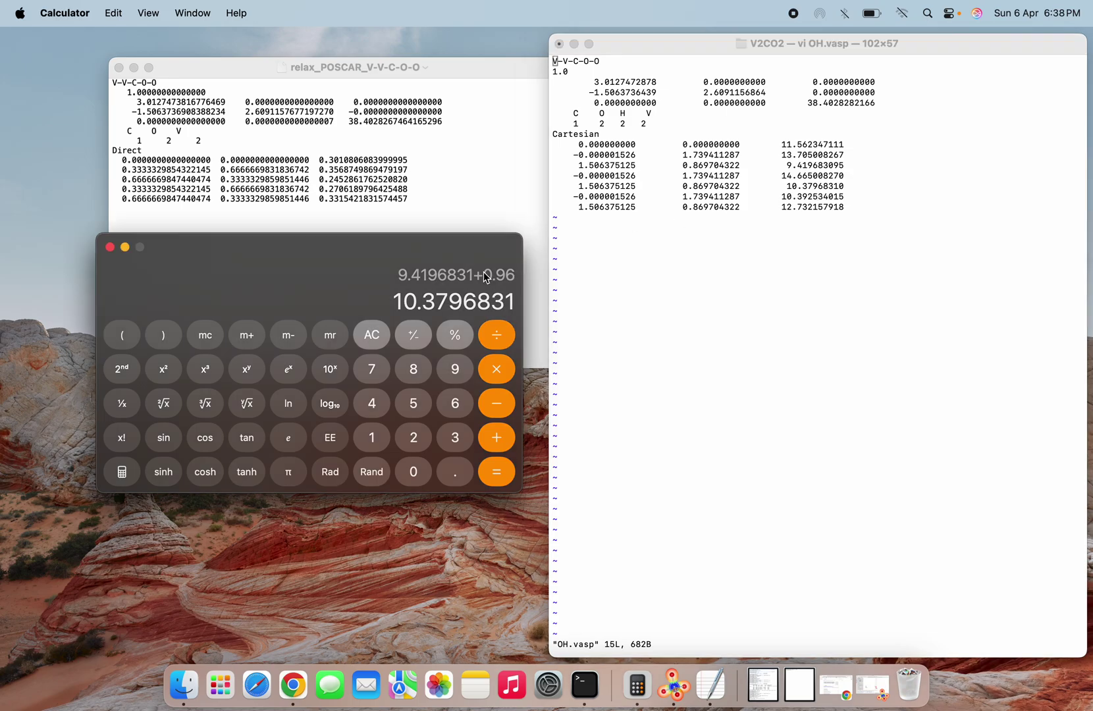
left_click(483, 285)
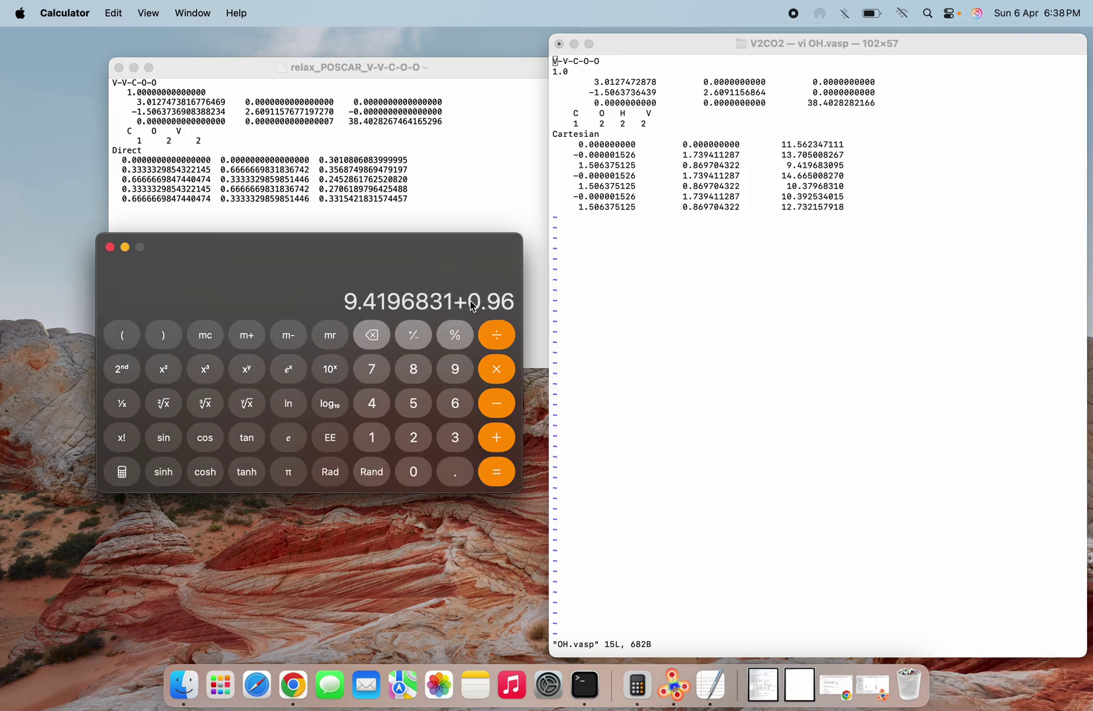
key("BackSpace")
key("BackSpace")
key("BackSpace")
key("BackSpace")
key("BackSpace")
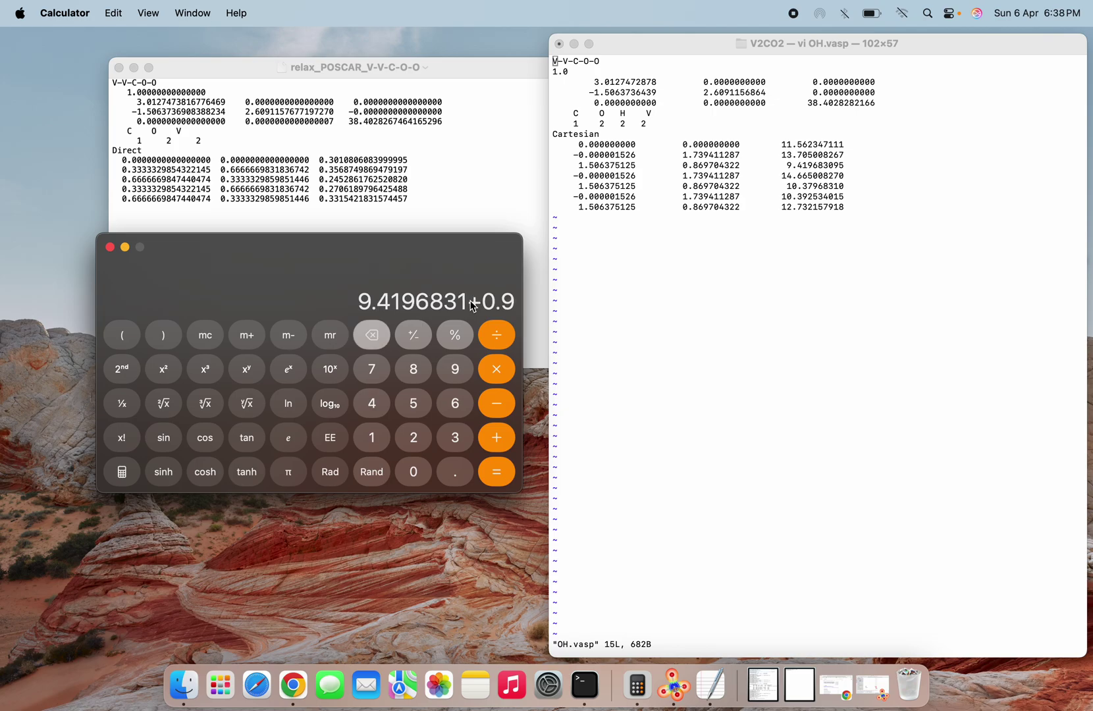
type("-0.96")
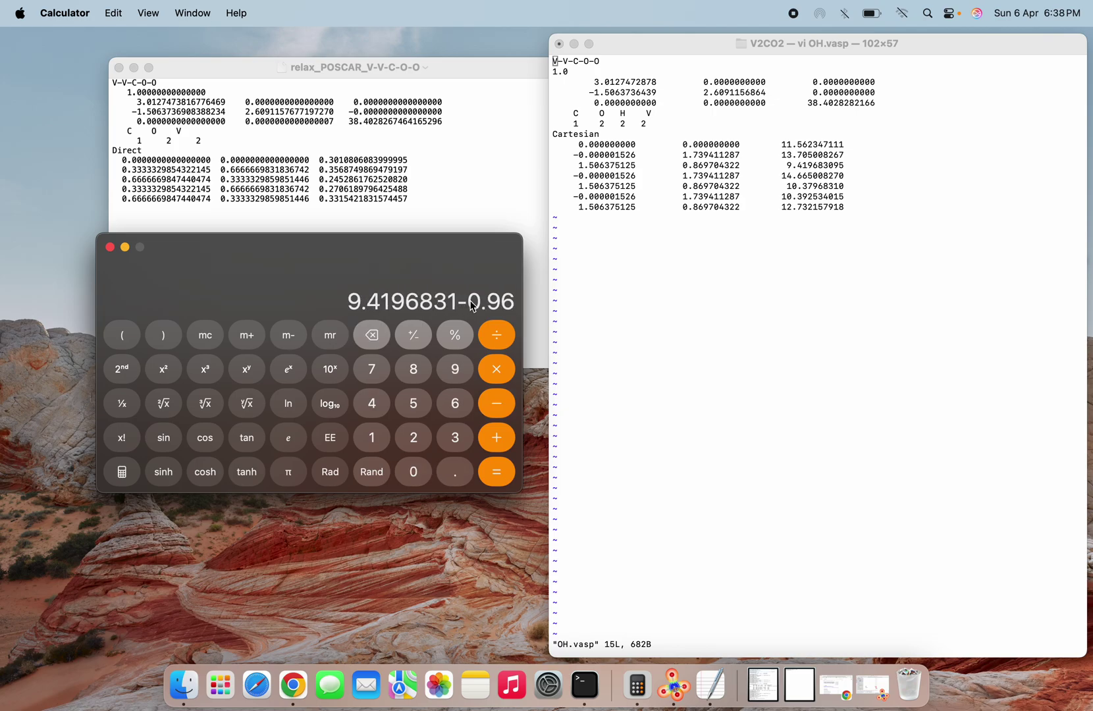
key("Return")
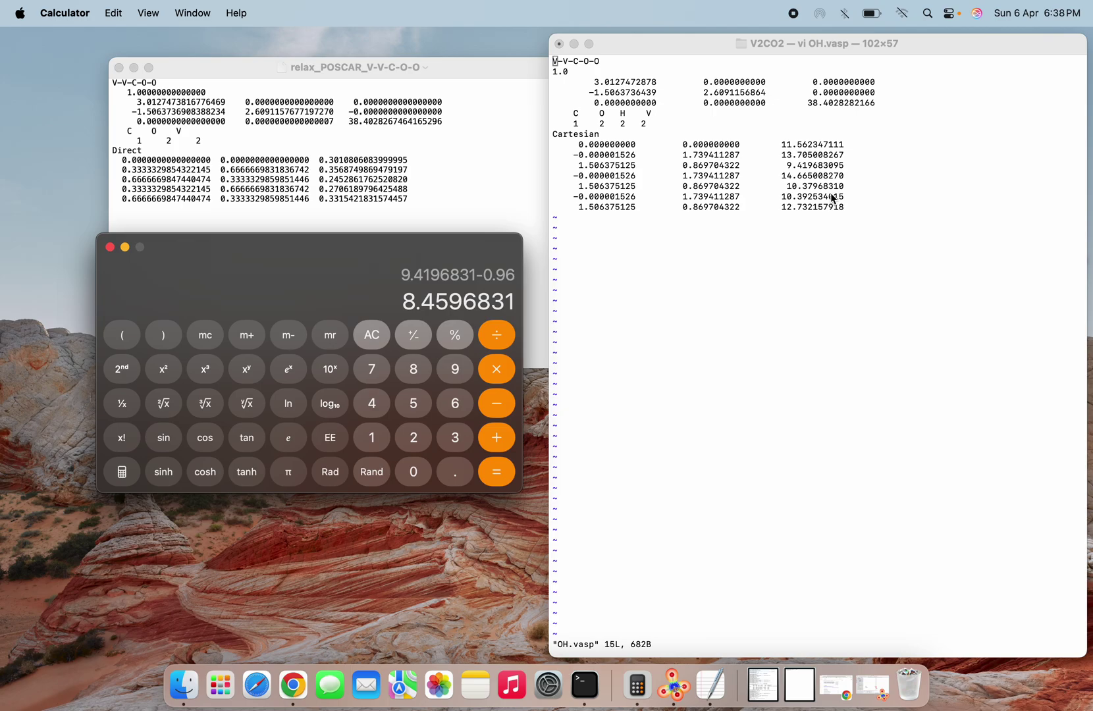
Replace the second hydrogen's z coordinate in OH.vasp with 8.459683100, then save the file and quit vi
left_click(850, 258)
key("Down")
key("Down")
key("Down")
key("Down")
key("Down")
key("Down")
key("Down")
key("Down")
key("Down")
key("Down")
key("Down")
key("Down")
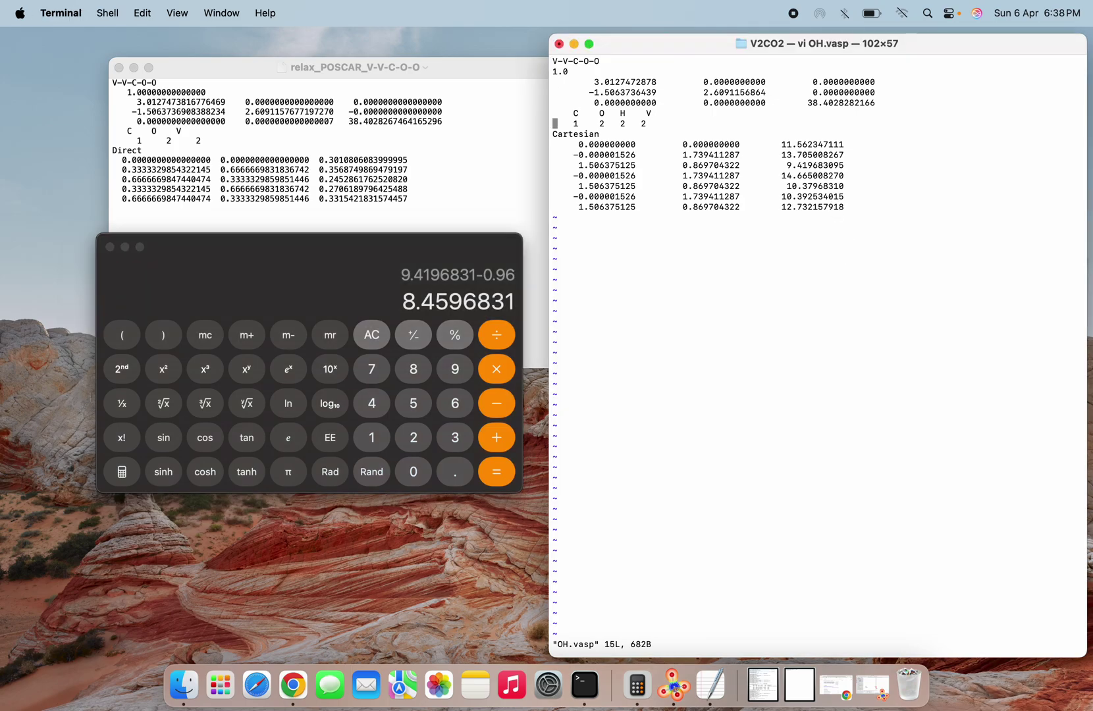
key("Right")
key("Right")
key("Right")
key("Right")
key("Right")
key("Right")
key("Right")
key("Right")
key("Right")
key("Right")
key("Right")
key("Right")
key("Right")
key("Right")
key("Right")
key("Right")
key("Right")
key("Right")
key("Right")
key("Right")
key("Right")
key("Right")
key("Right")
key("Right")
key("Right")
key("Right")
key("Right")
key("Right")
key("Right")
key("Right")
key("Right")
key("Right")
key("Right")
key("Right")
key("Right")
key("Right")
key("Right")
key("Right")
key("Right")
key("Right")
key("Right")
key("Right")
key("Right")
key("Right")
key("Right")
key("Right")
key("Right")
key("Right")
key("Right")
key("Left")
key("Left")
key("Left")
key("i")
key("Delete")
key("Delete")
key("Delete")
key("Delete")
key("BackSpace")
key("BackSpace")
key("BackSpace")
key("BackSpace")
key("BackSpace")
key("BackSpace")
key("BackSpace")
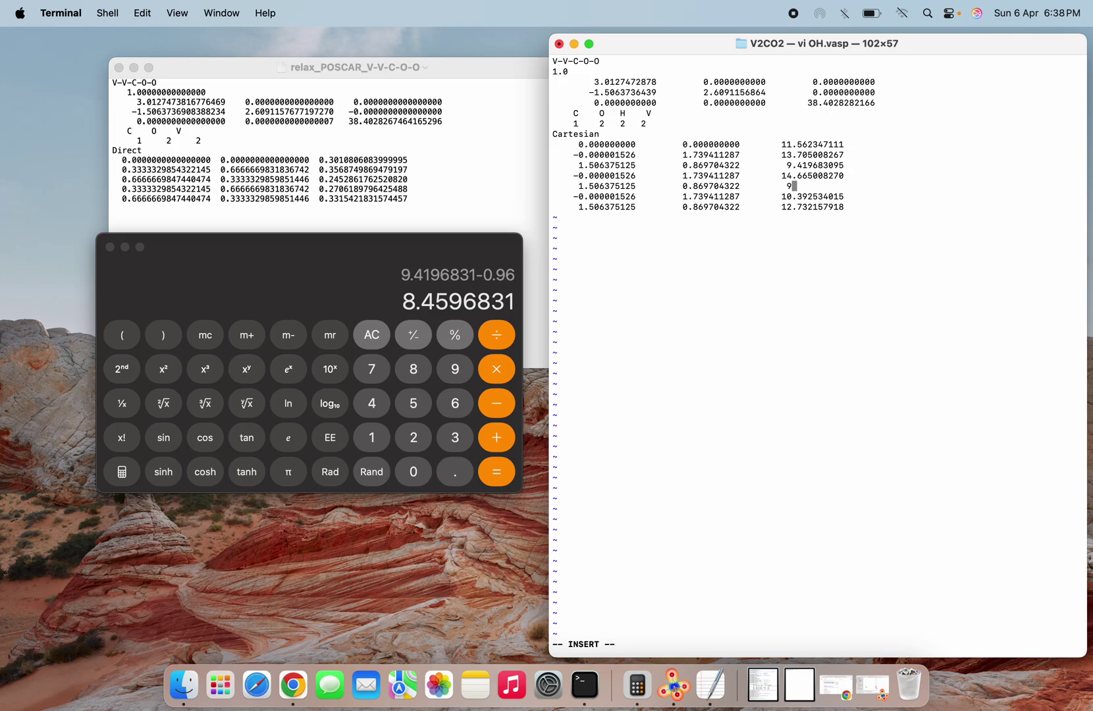
type("8.459683100")
key("Escape")
type(":wq!")
key("Return")
Open OH.vasp in VESTA from the terminal and view the corrected structure along the a axis
key("Up")
key("Up")
key("Return")
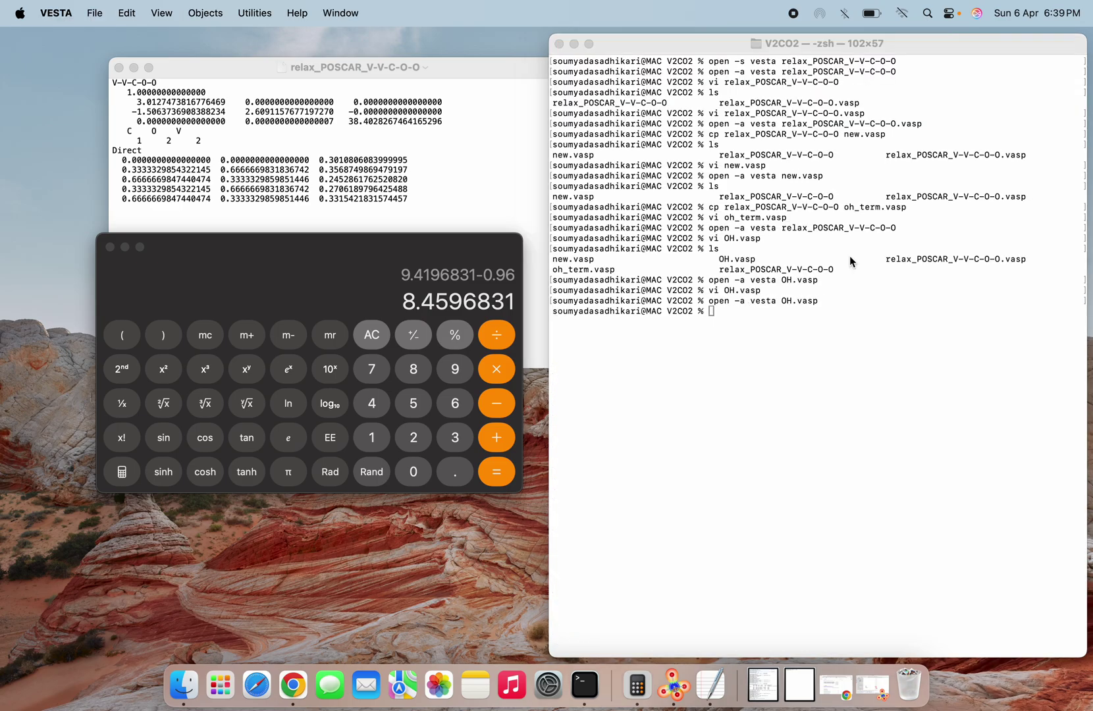
scroll(627, 374, "up", 8)
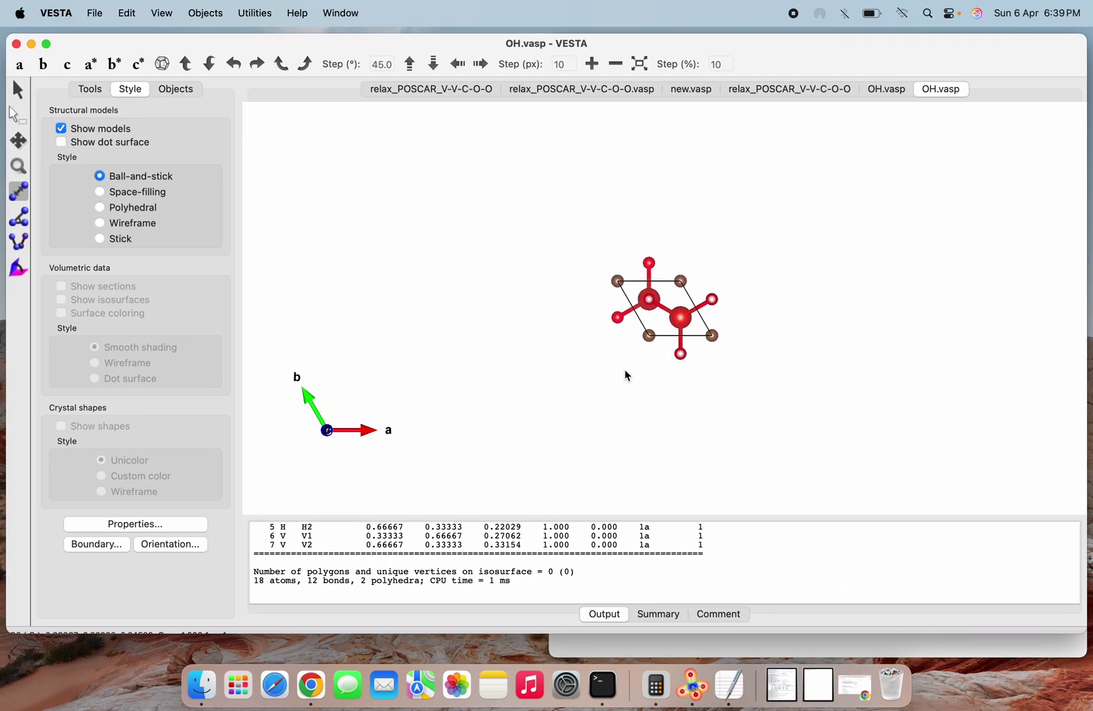
left_click(19, 64)
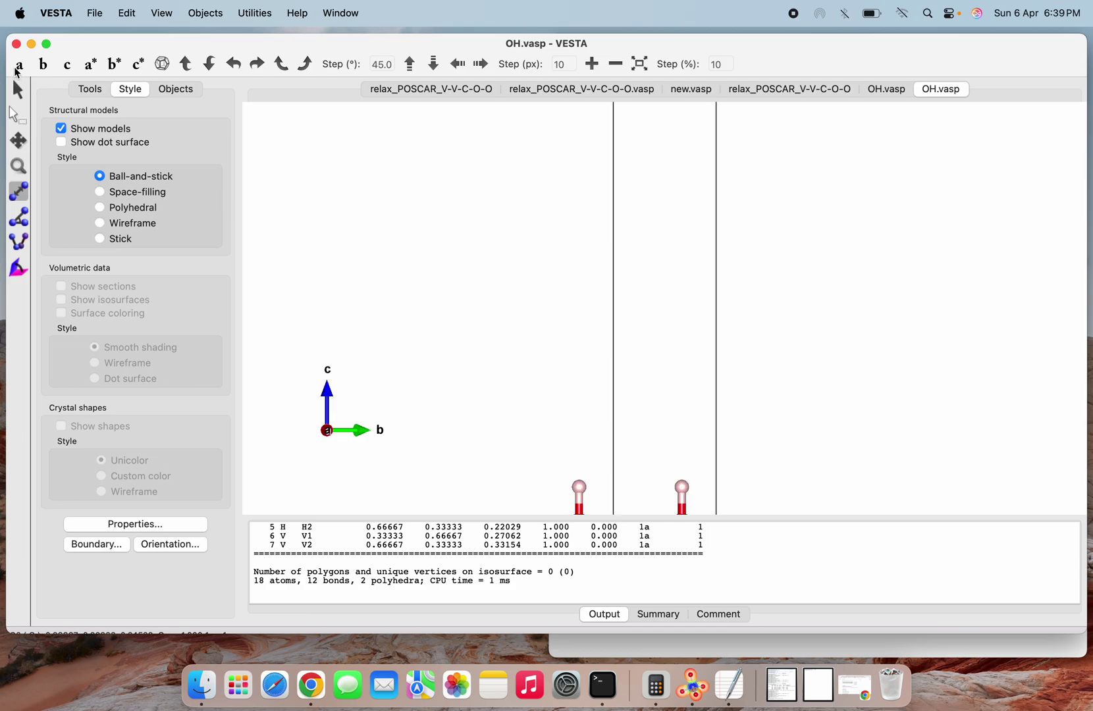
left_click_drag(621, 379, 663, 409)
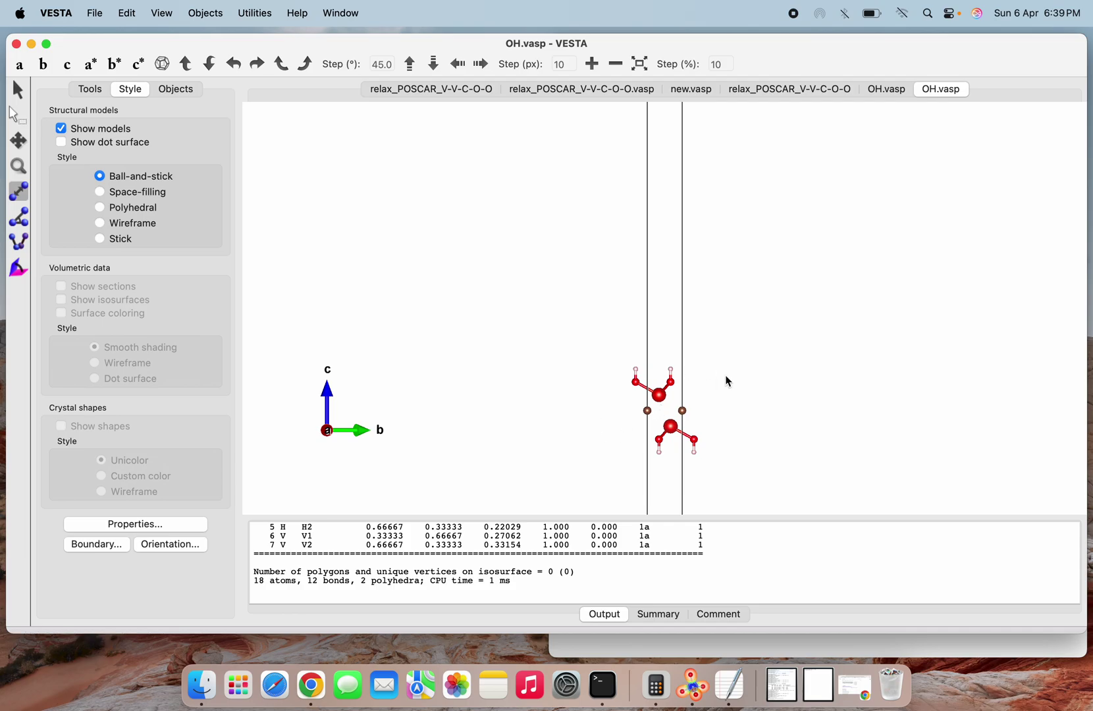
Define a 3×3×1 unit cell transformation for OH.vasp by setting the first two diagonal terms of the rotation matrix to 3
left_click(127, 13)
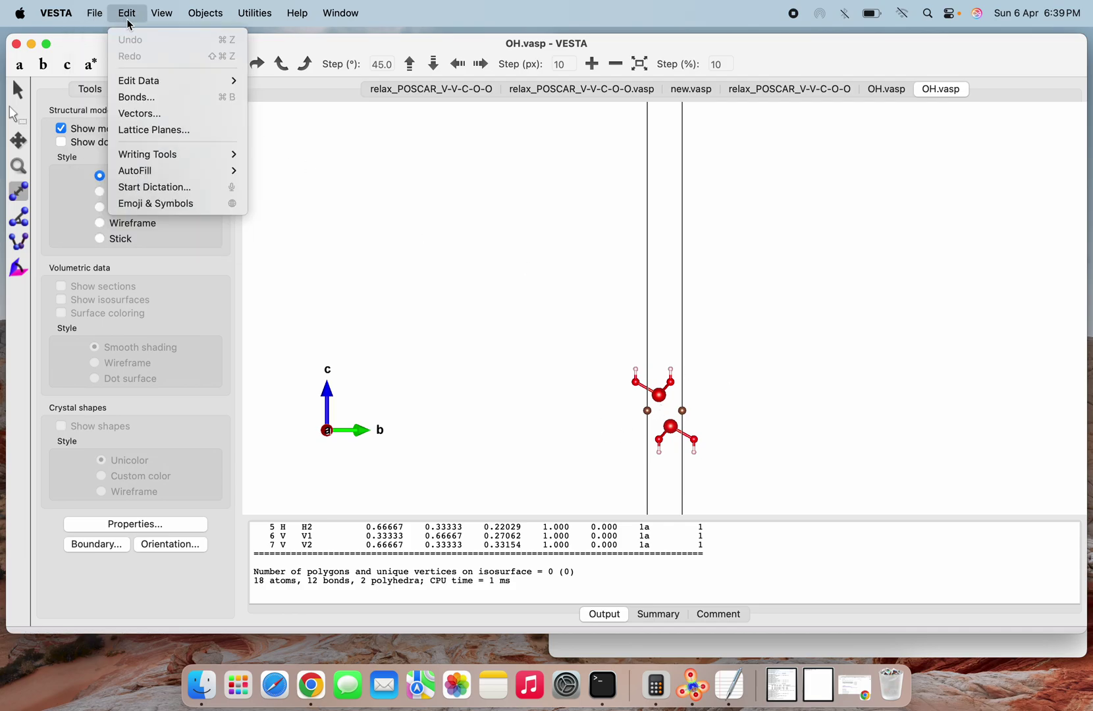
mouse_move(151, 80)
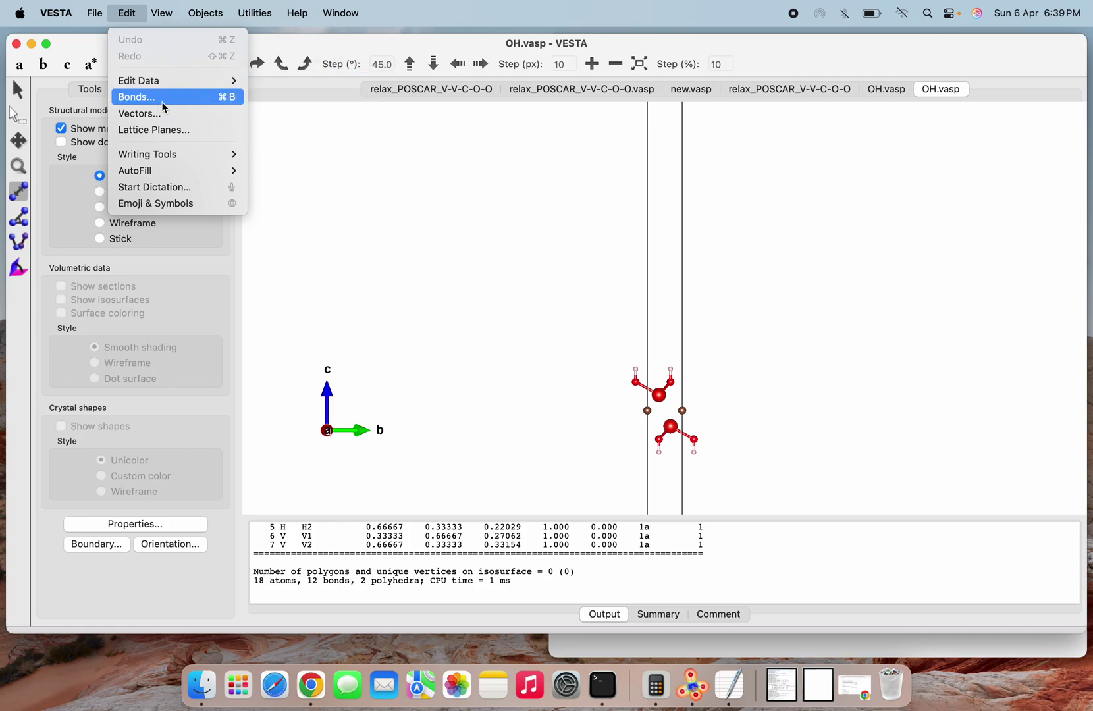
left_click(271, 286)
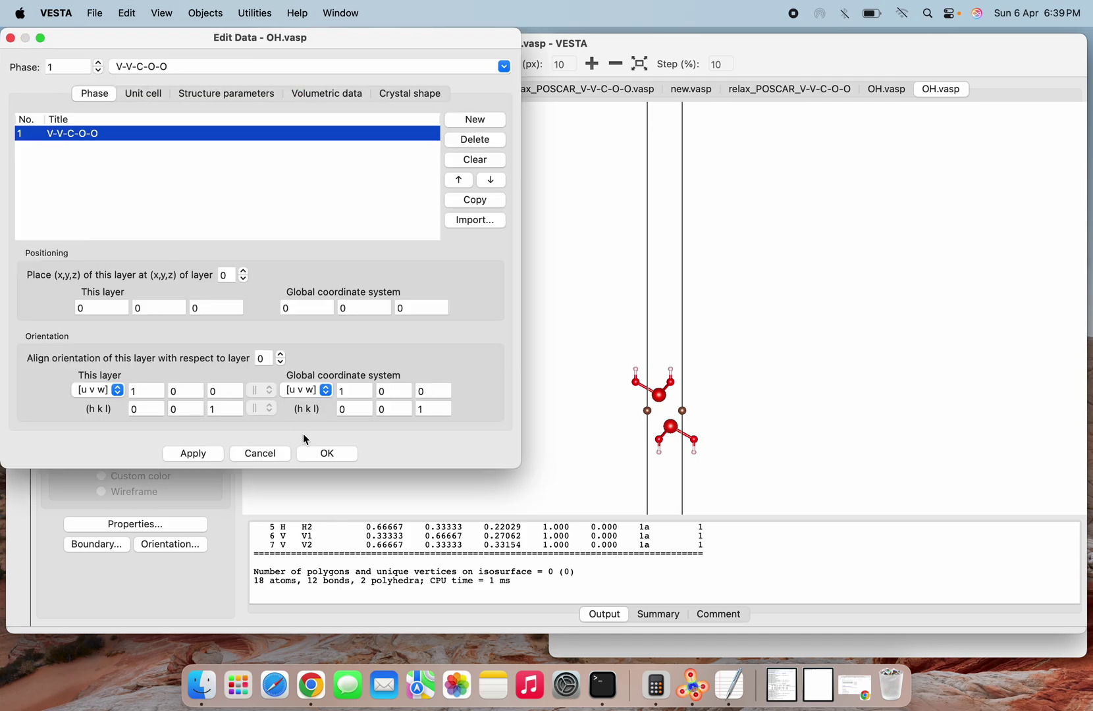
left_click(143, 93)
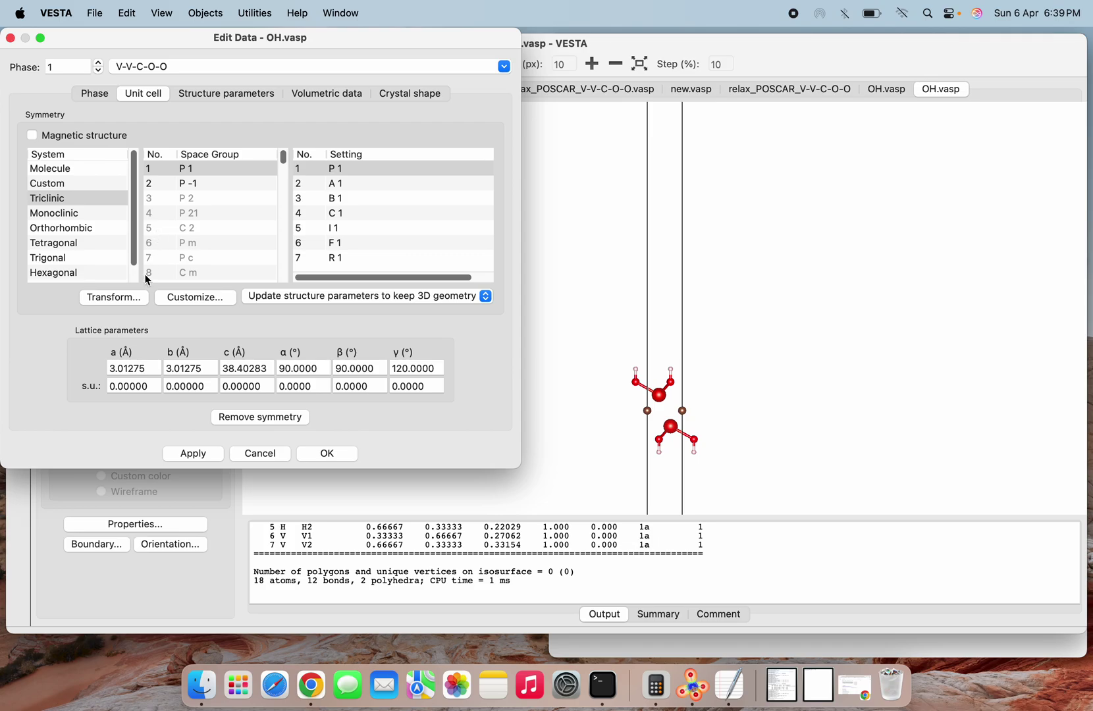
left_click(114, 297)
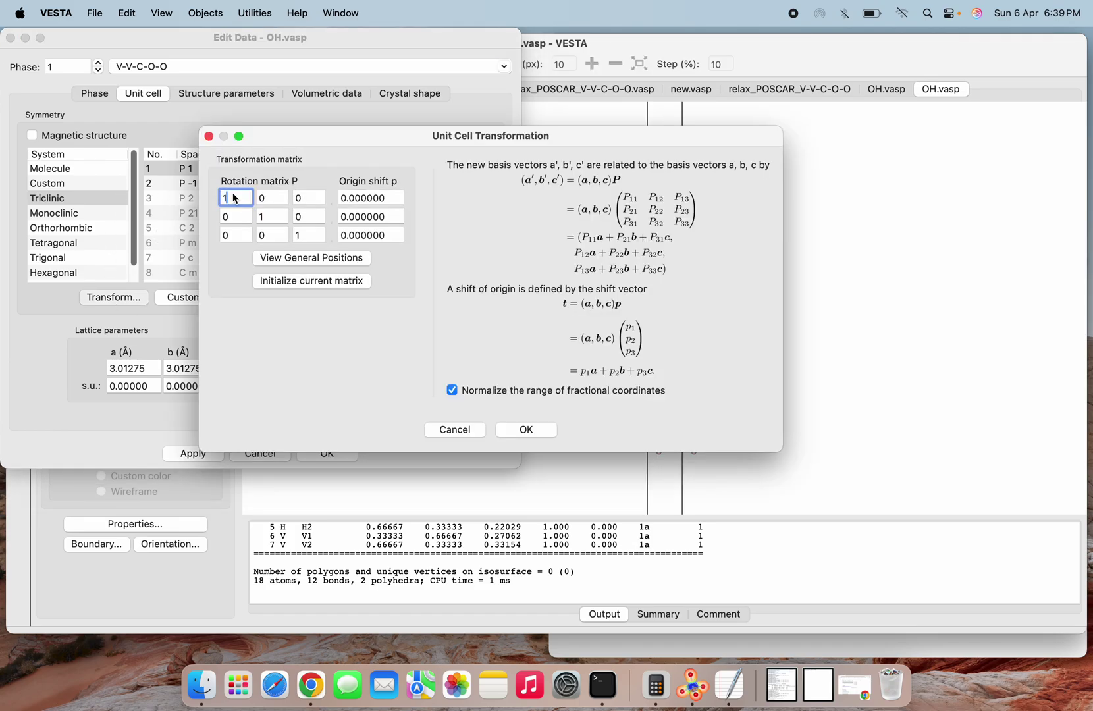
key("BackSpace")
type("3")
left_click(277, 224)
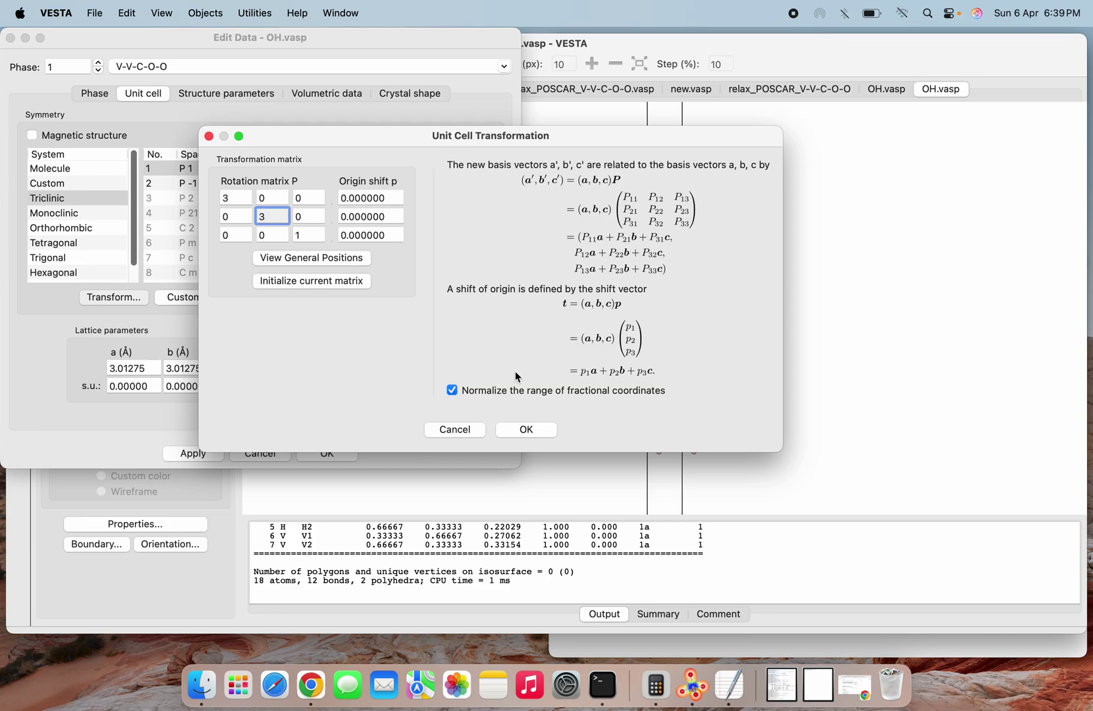
type("3")
Convert the structure by searching atoms in the new unit cell and adding them as new sites, and apply the supercell
left_click(515, 425)
left_click(388, 340)
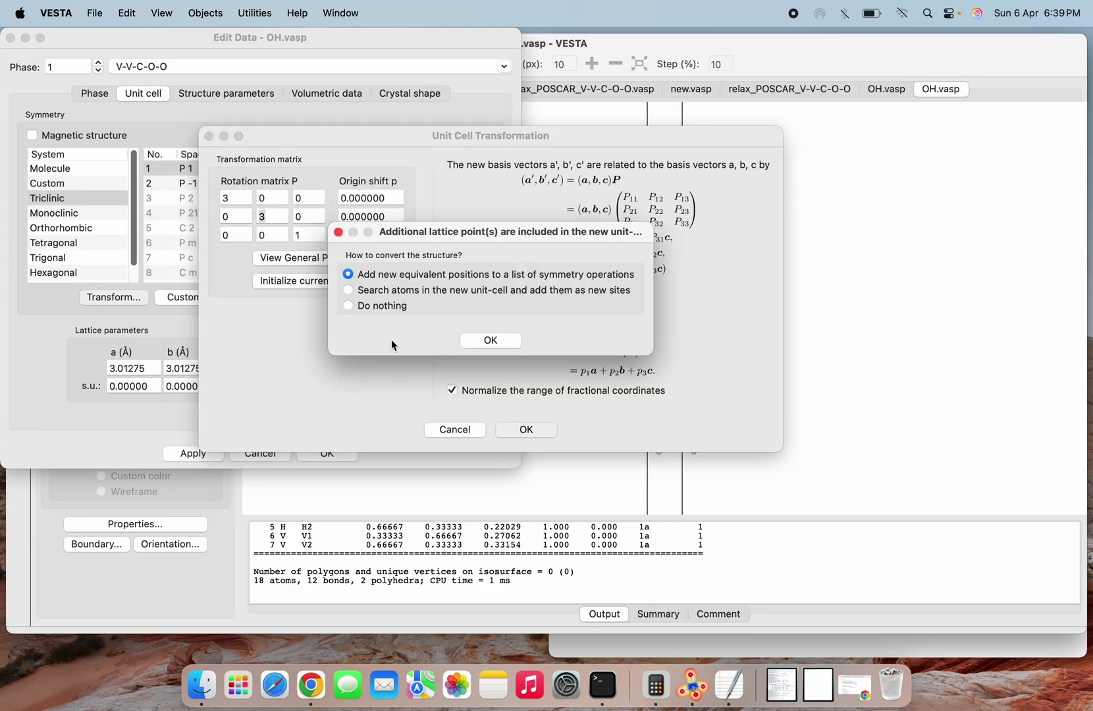
left_click(429, 290)
left_click(490, 341)
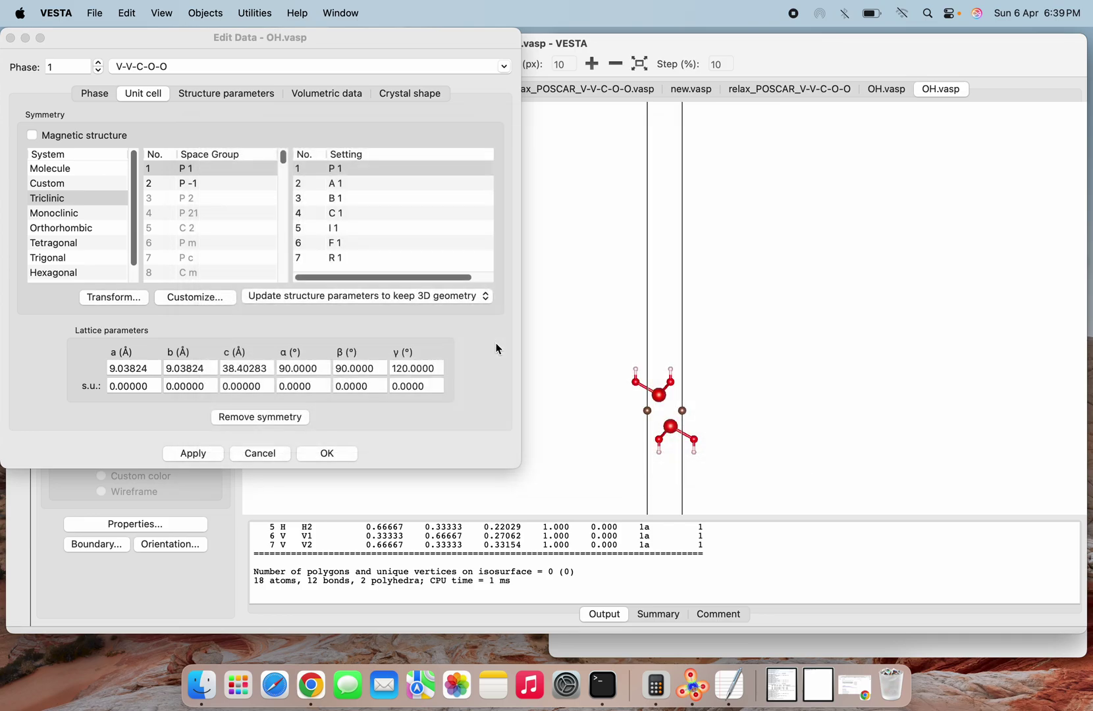
left_click(199, 454)
left_click(335, 454)
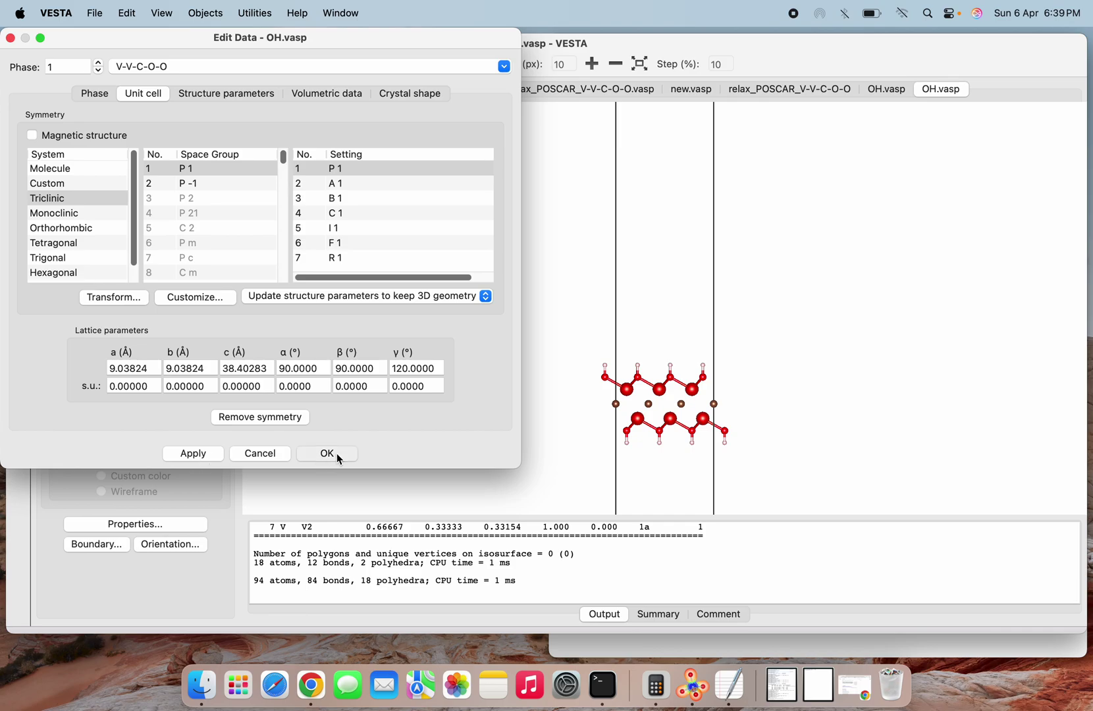
View the OH-terminated supercell along the c axis and pick a V atom near its centre to show its coordinates
left_click_drag(706, 374, 729, 416)
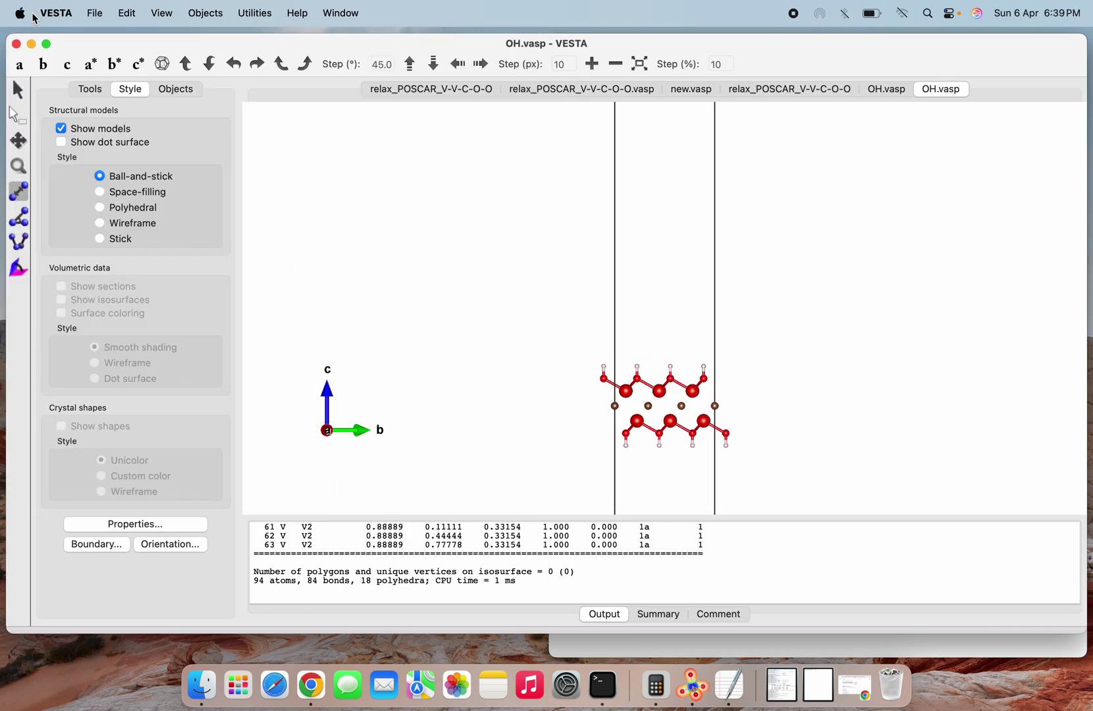
left_click(67, 65)
scroll(711, 320, "up", 5)
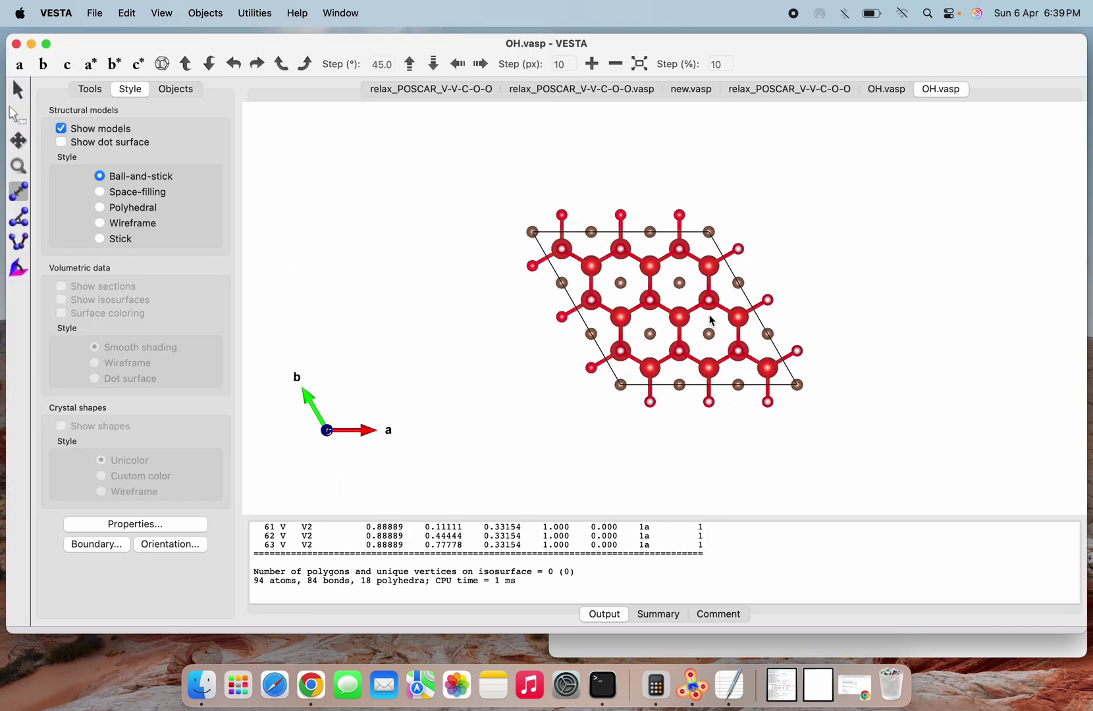
scroll(711, 321, "up", 2)
left_click(697, 326)
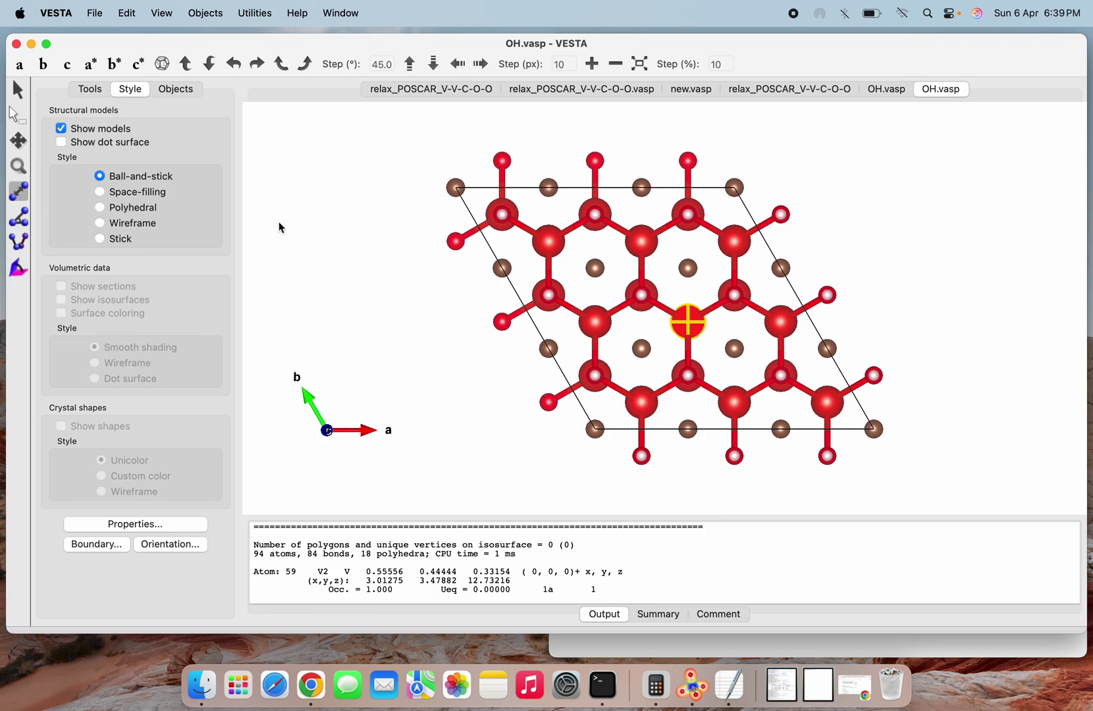
Examine the hydroxyl layers of the supercell from the side along the a and b axes
left_click(18, 90)
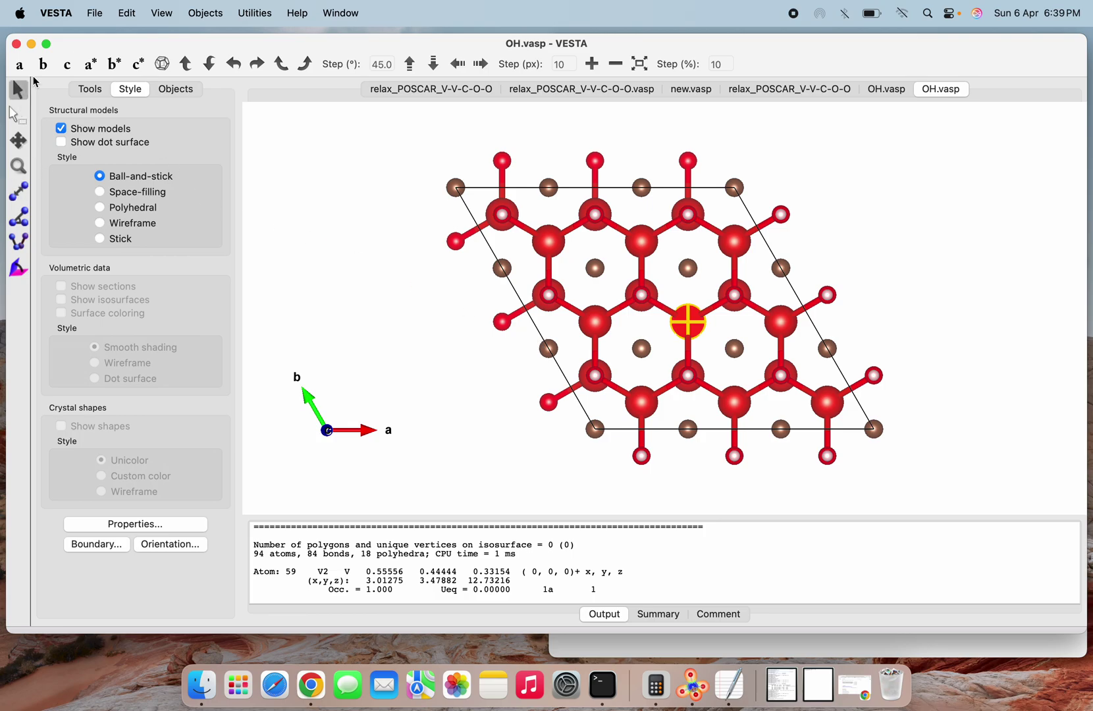
left_click(18, 66)
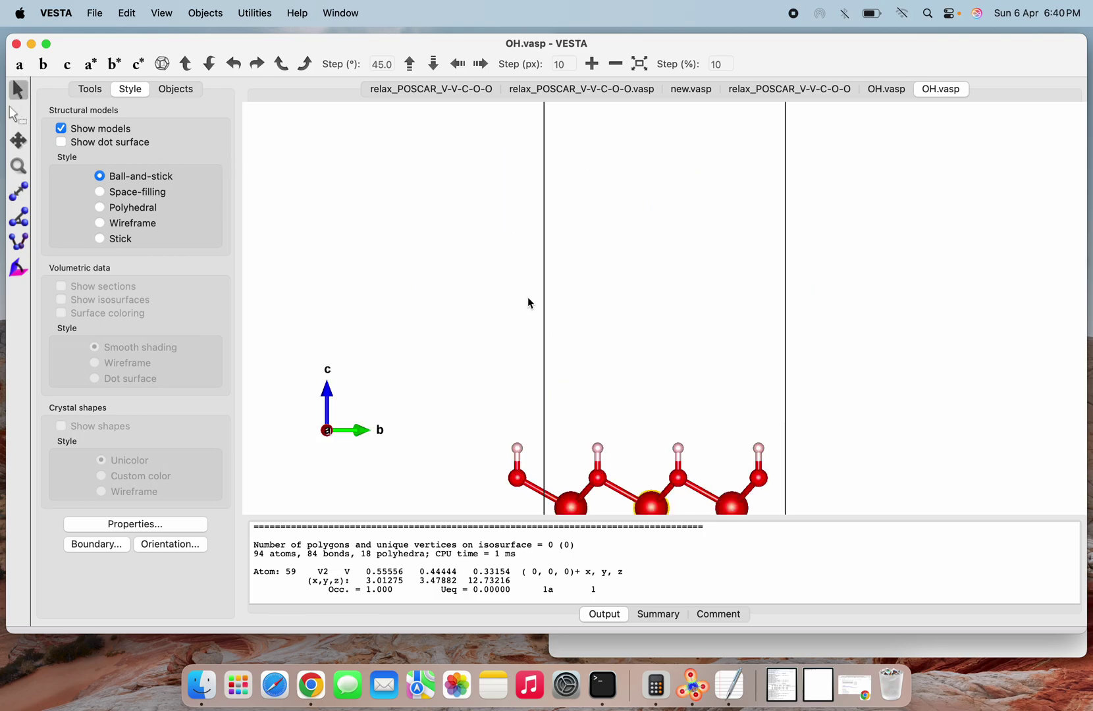
scroll(690, 410, "down", 5)
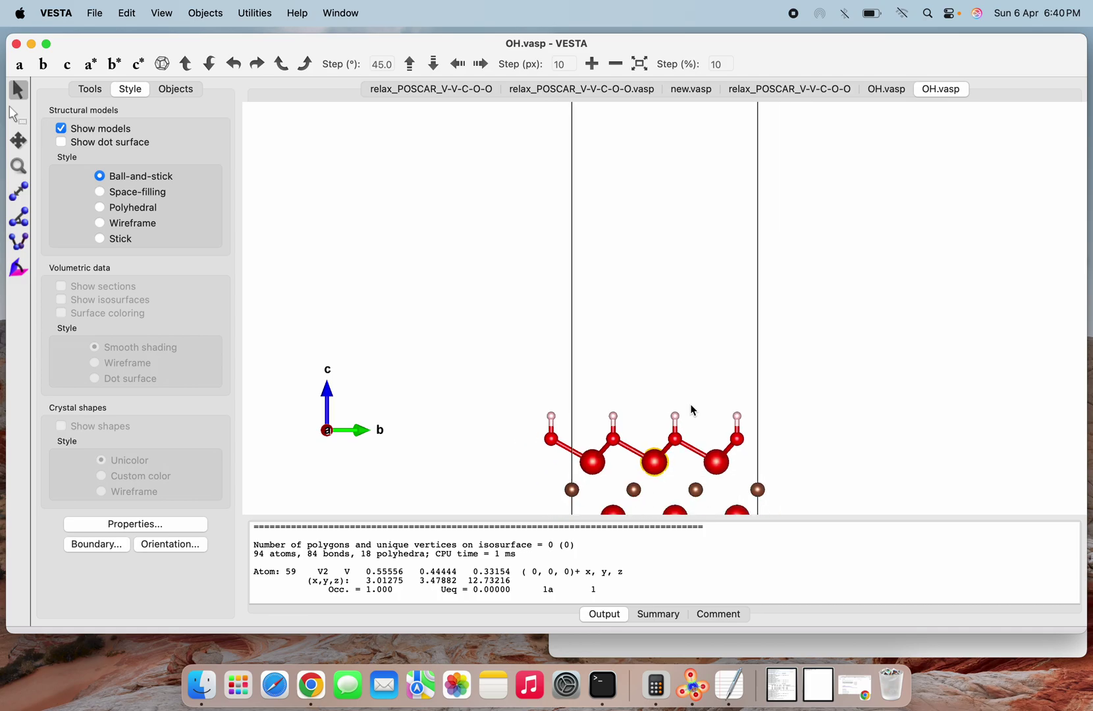
left_click(18, 191)
left_click(44, 64)
scroll(607, 338, "up", 5)
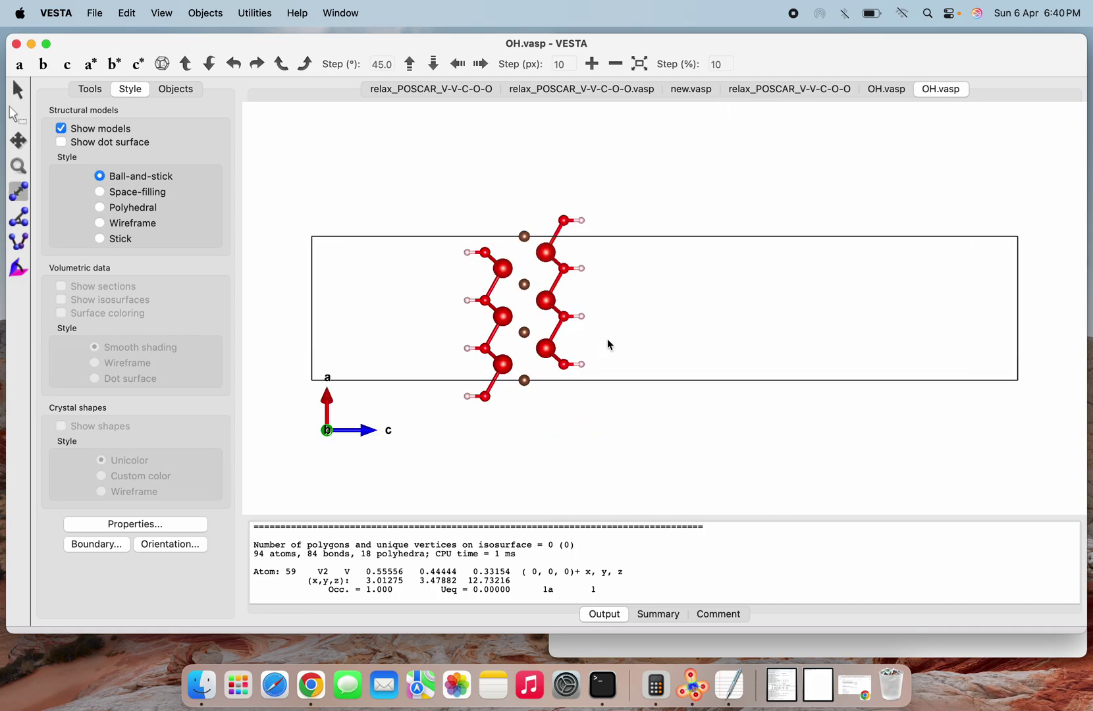
scroll(607, 338, "down", 3)
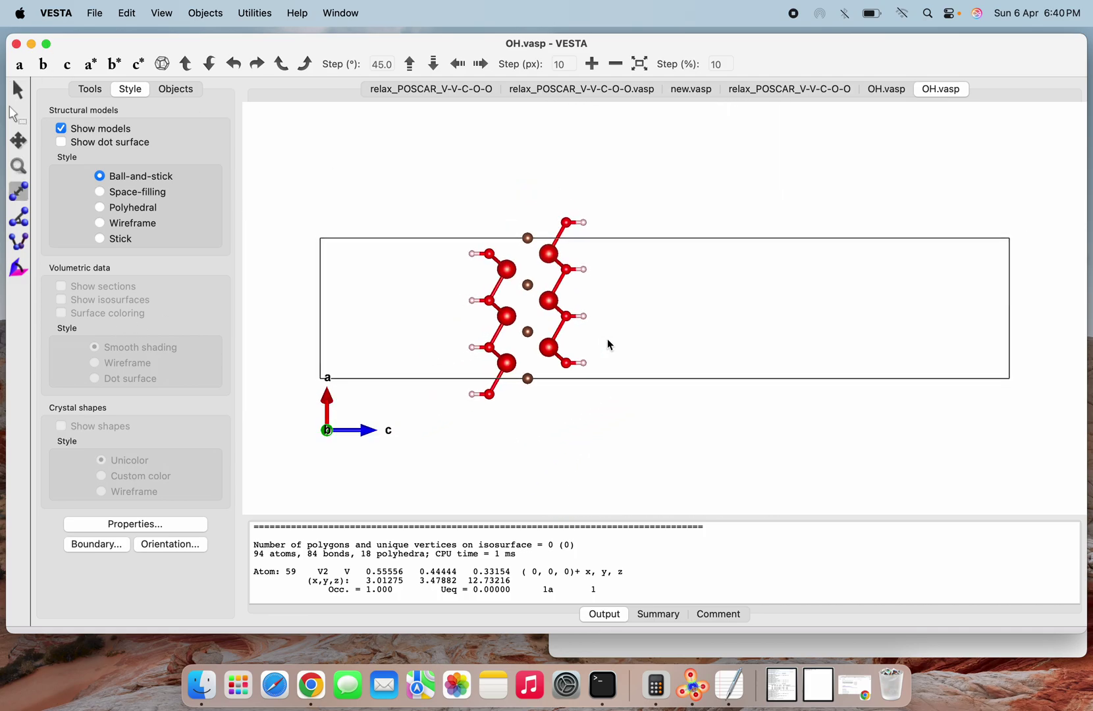
left_click(21, 66)
scroll(705, 416, "up", 1)
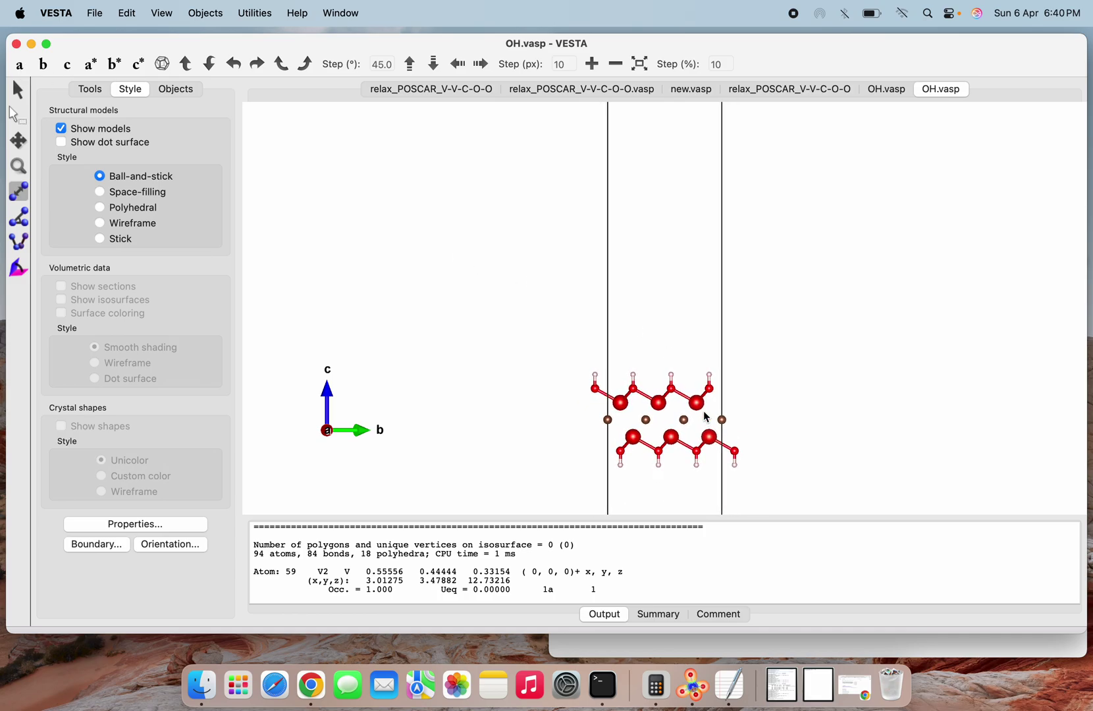
scroll(705, 416, "down", 1)
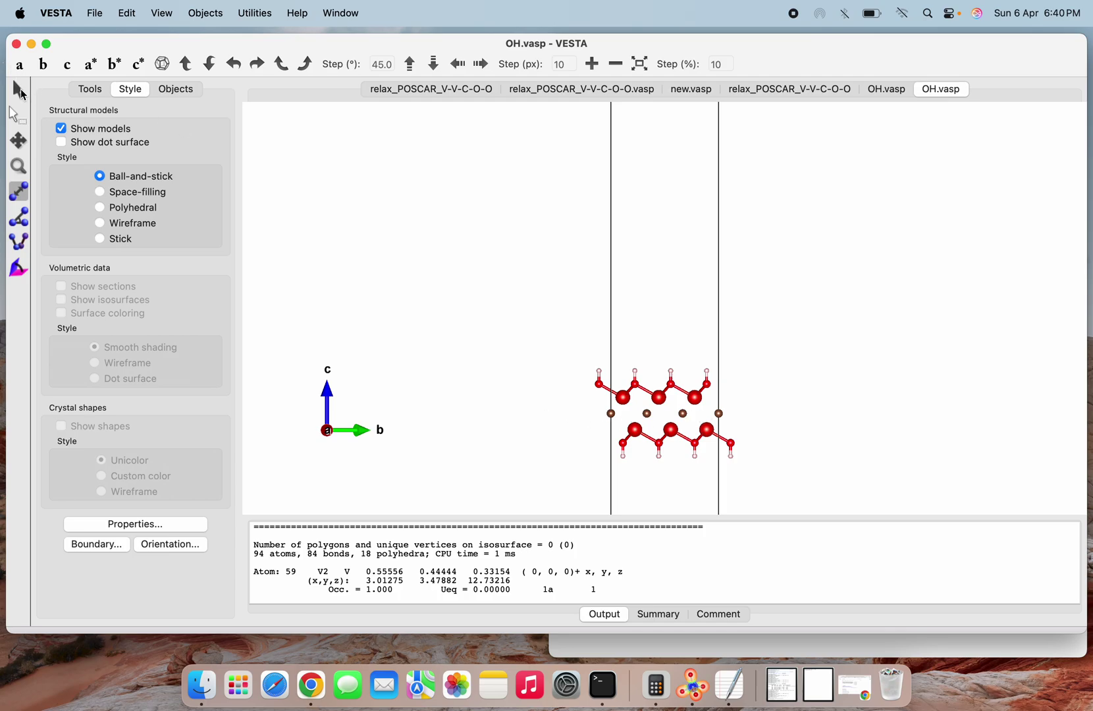
Rotate the supercell freely and inspect the whole cell and the OH groups on both surfaces
left_click(19, 89)
left_click_drag(682, 348, 292, 305)
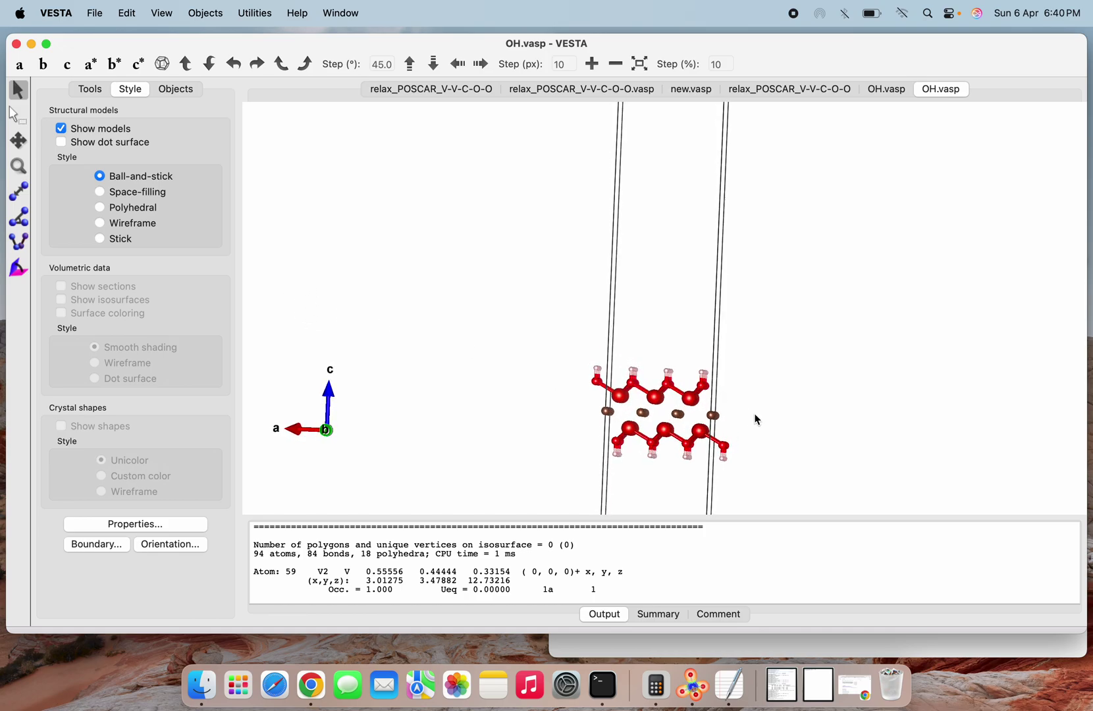
scroll(755, 419, "up", 3)
scroll(756, 419, "down", 5)
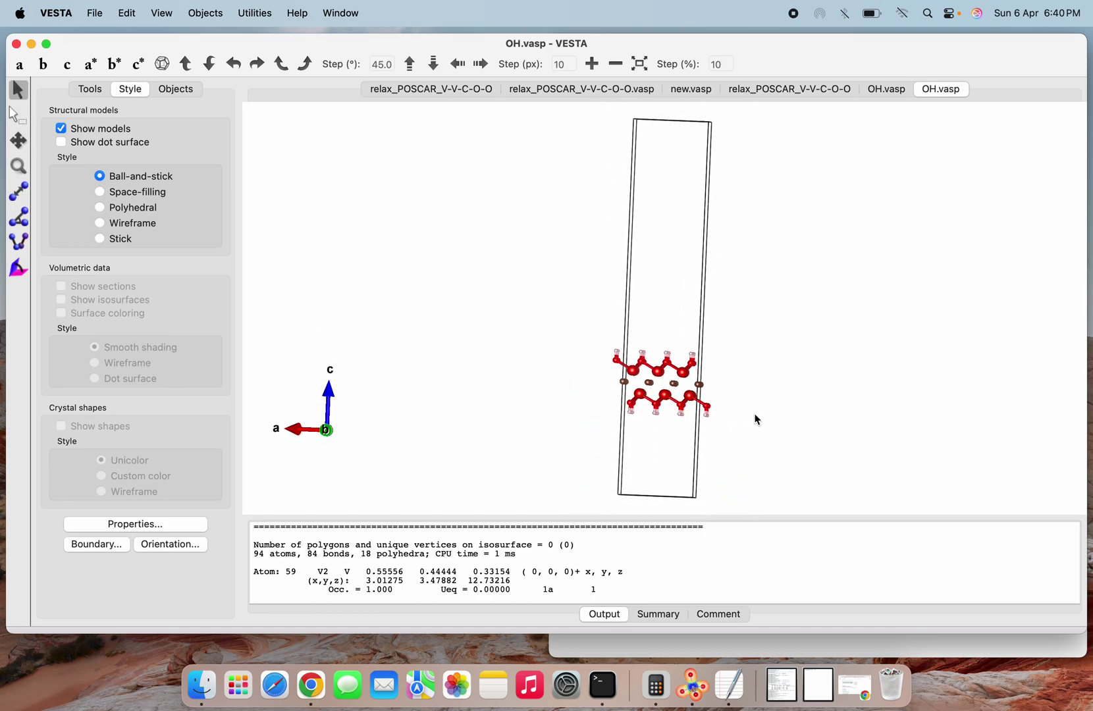
scroll(654, 366, "down", 2)
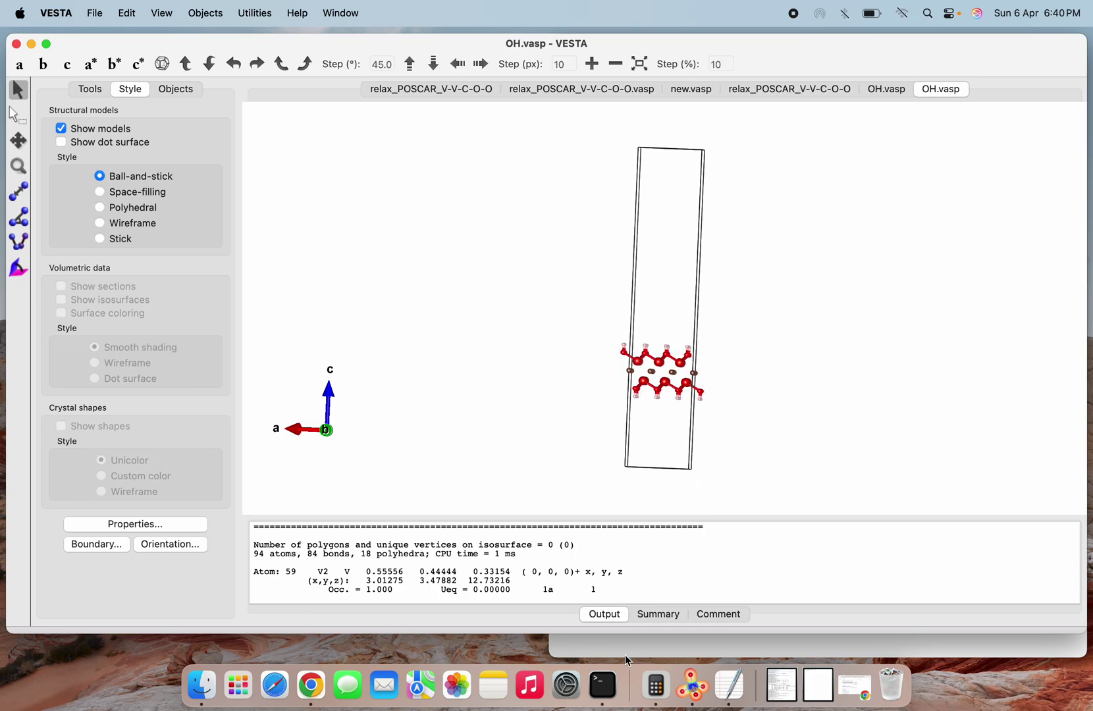
left_click(667, 652)
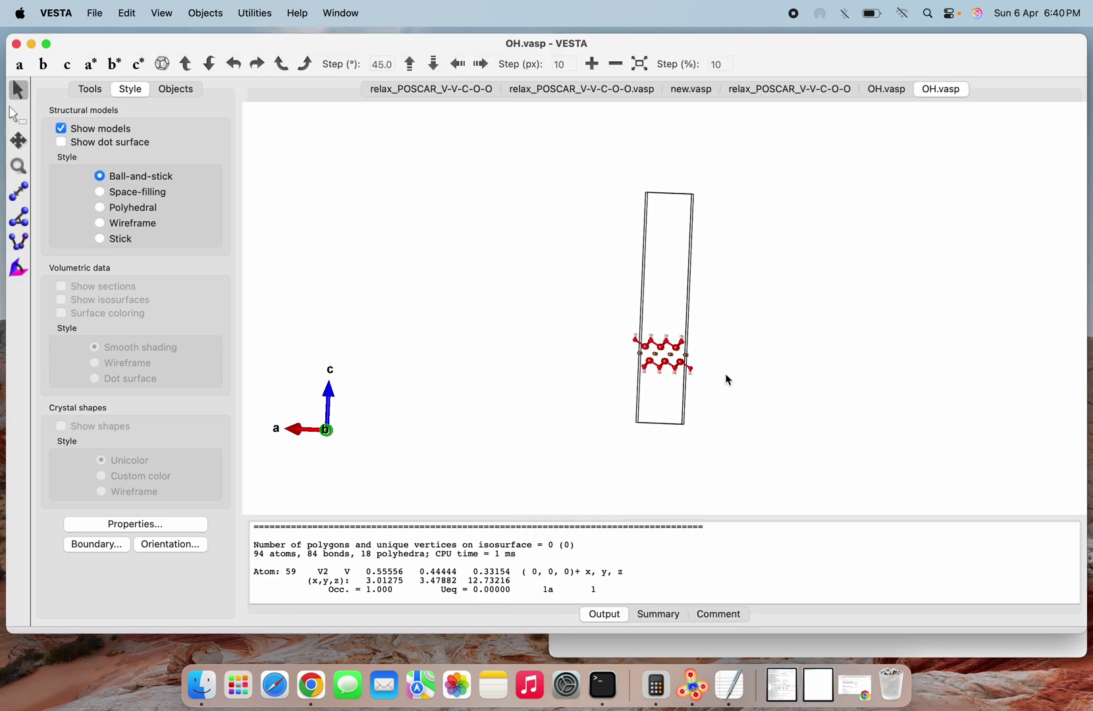
scroll(727, 379, "up", 5)
scroll(727, 379, "down", 5)
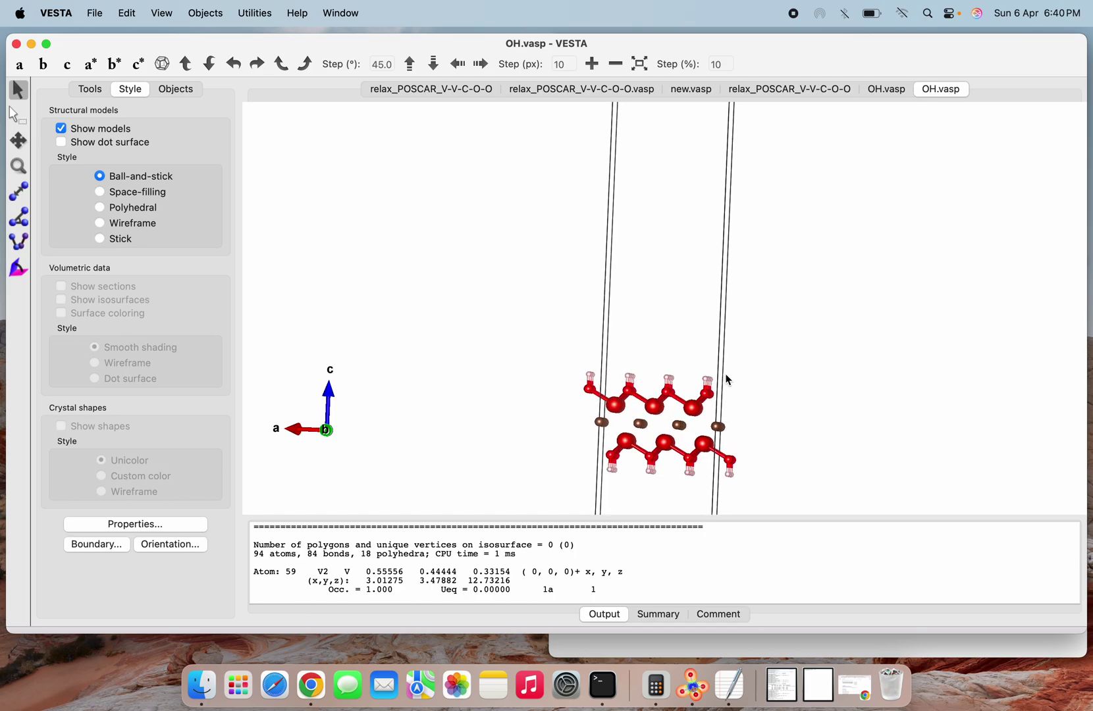
left_click_drag(726, 379, 770, 395)
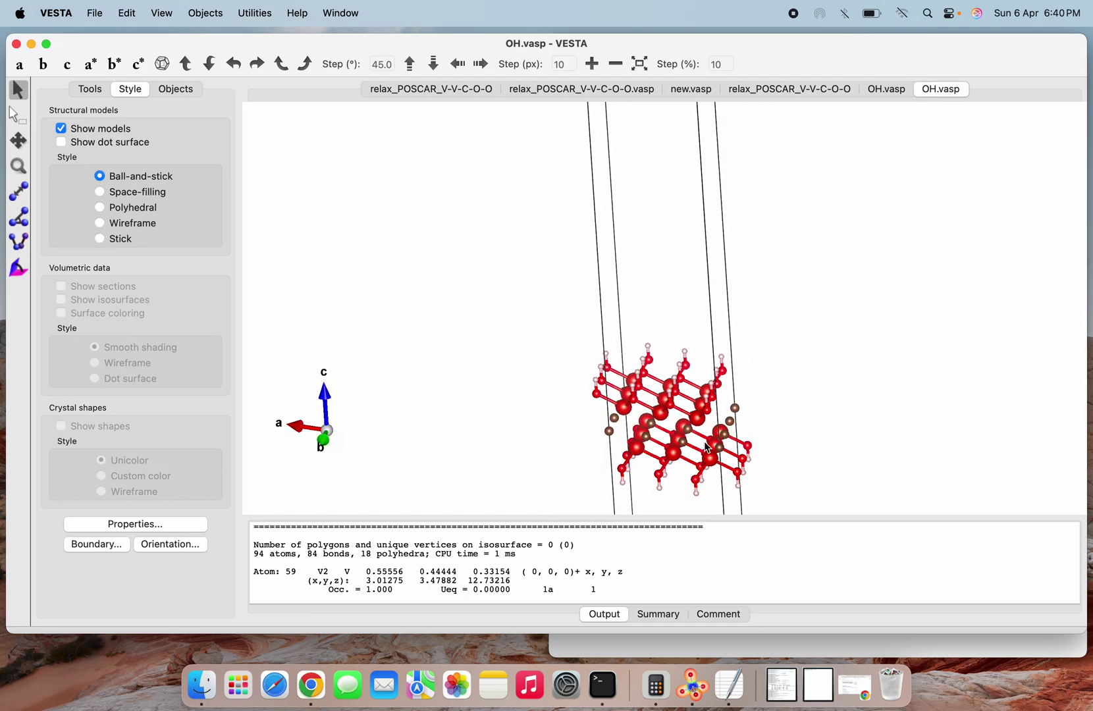